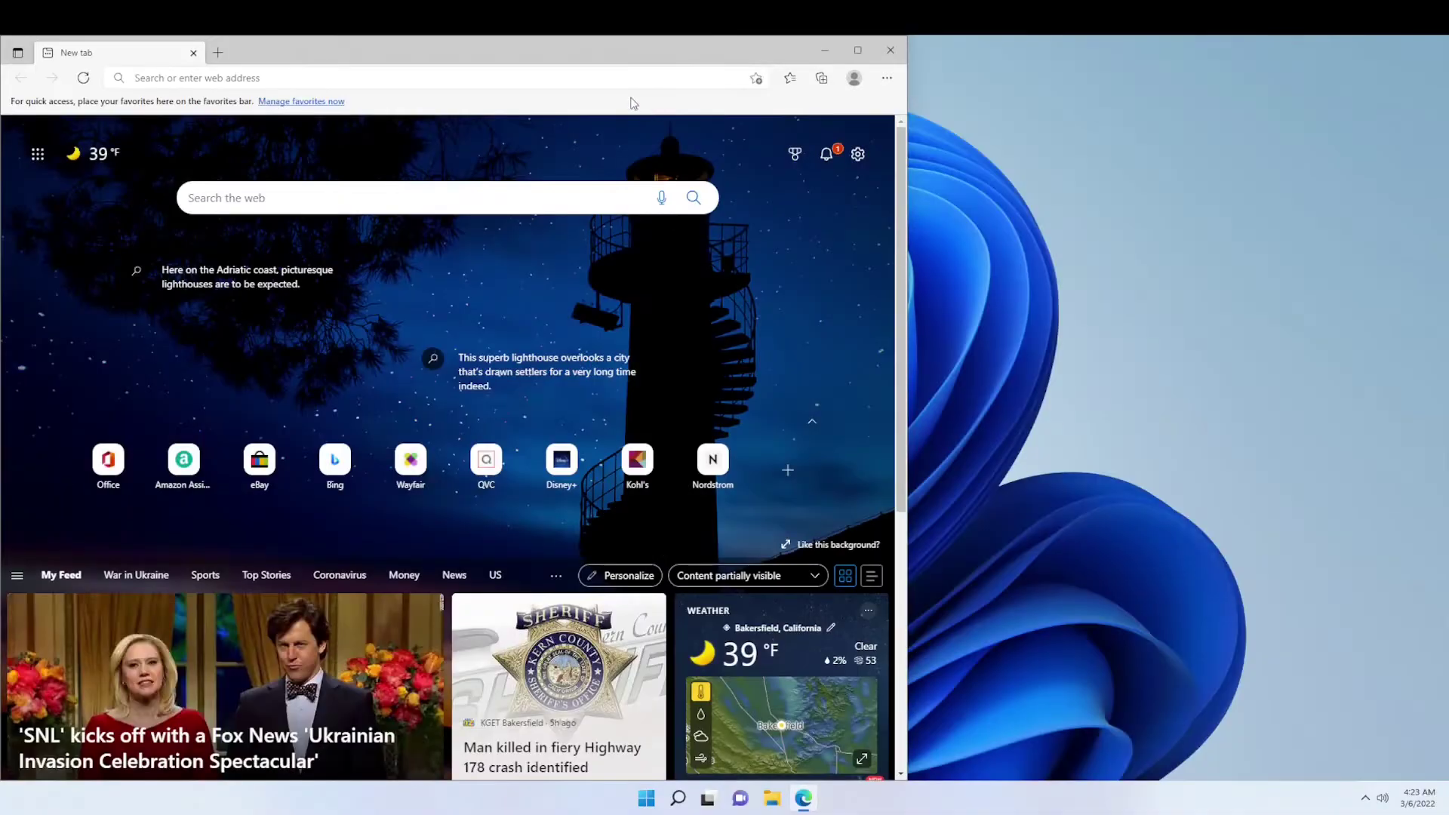
- Go to 7-zip.org and download the 64-bit x64 Windows installer
click(586, 78)
text(7-zip.org)
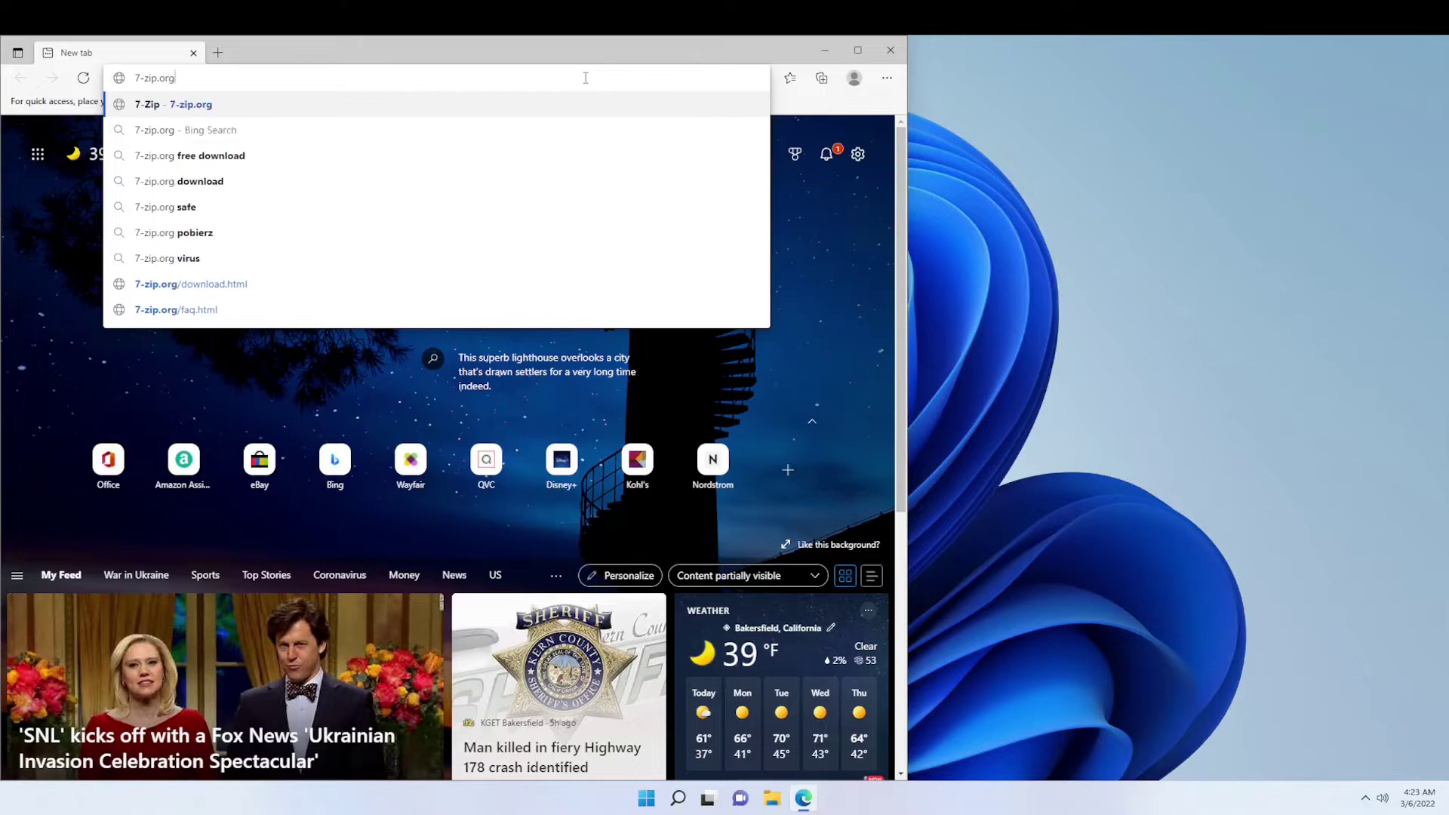
key(Return)
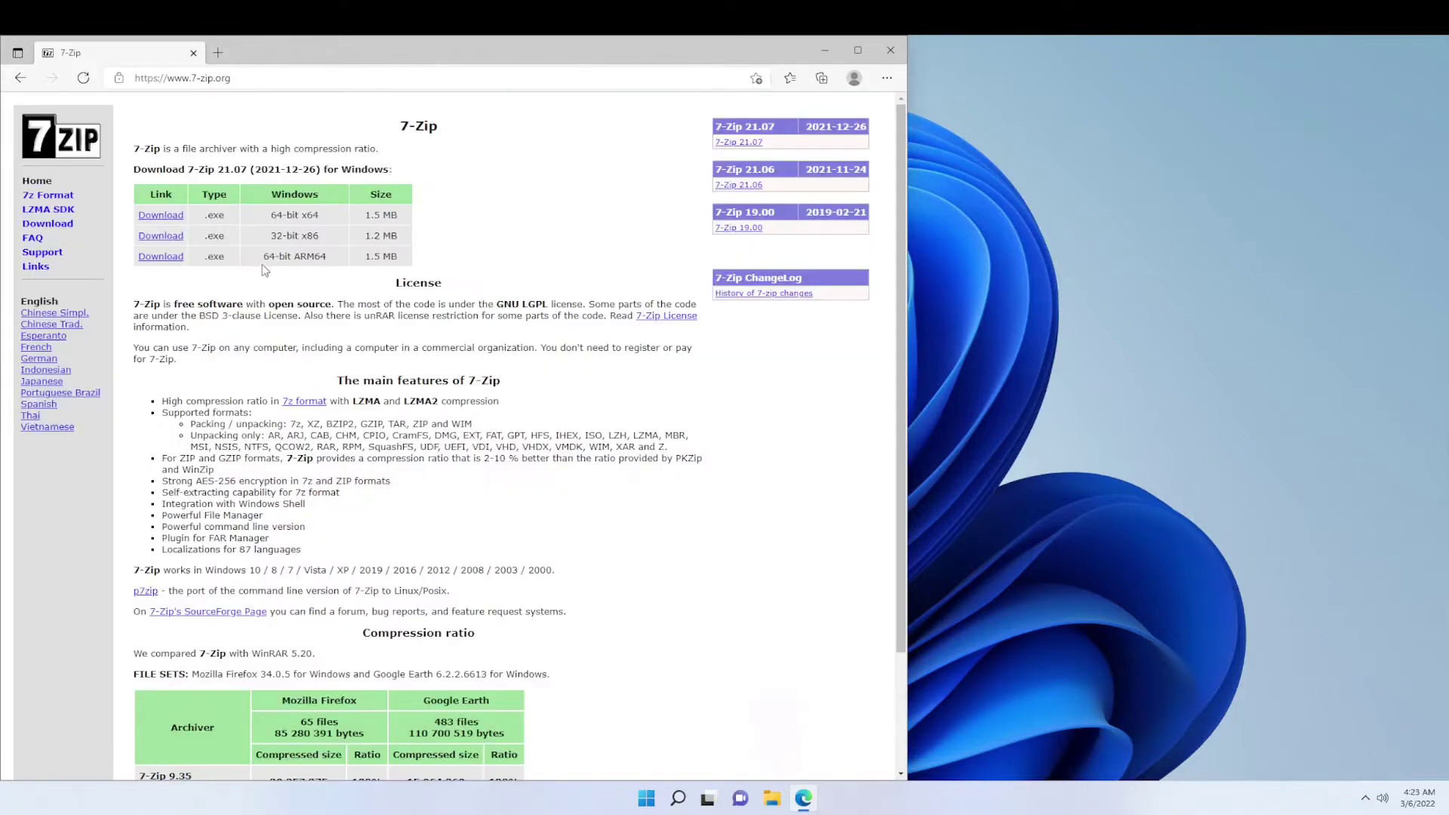
click(219, 78)
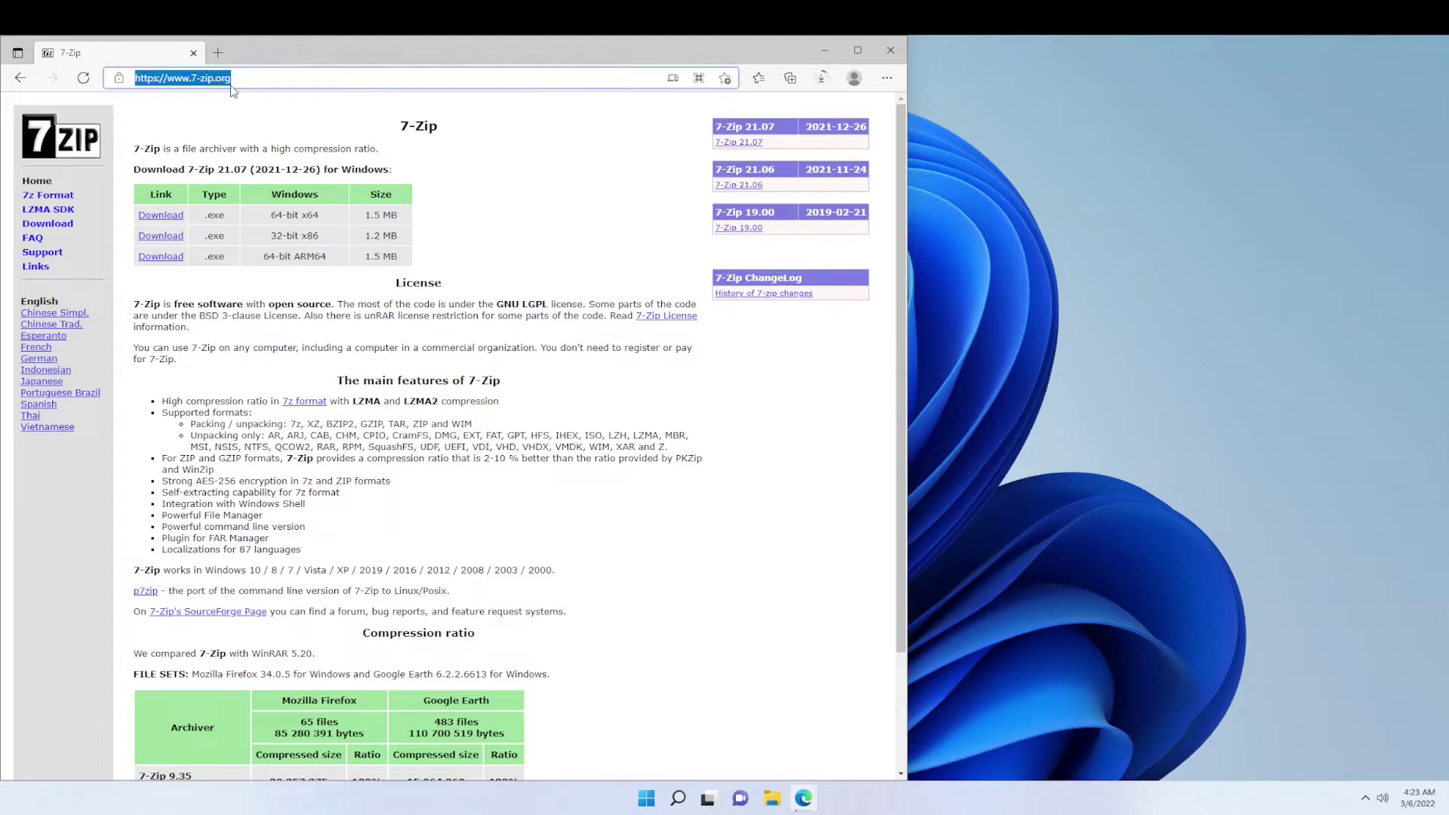
text(mpv.io)
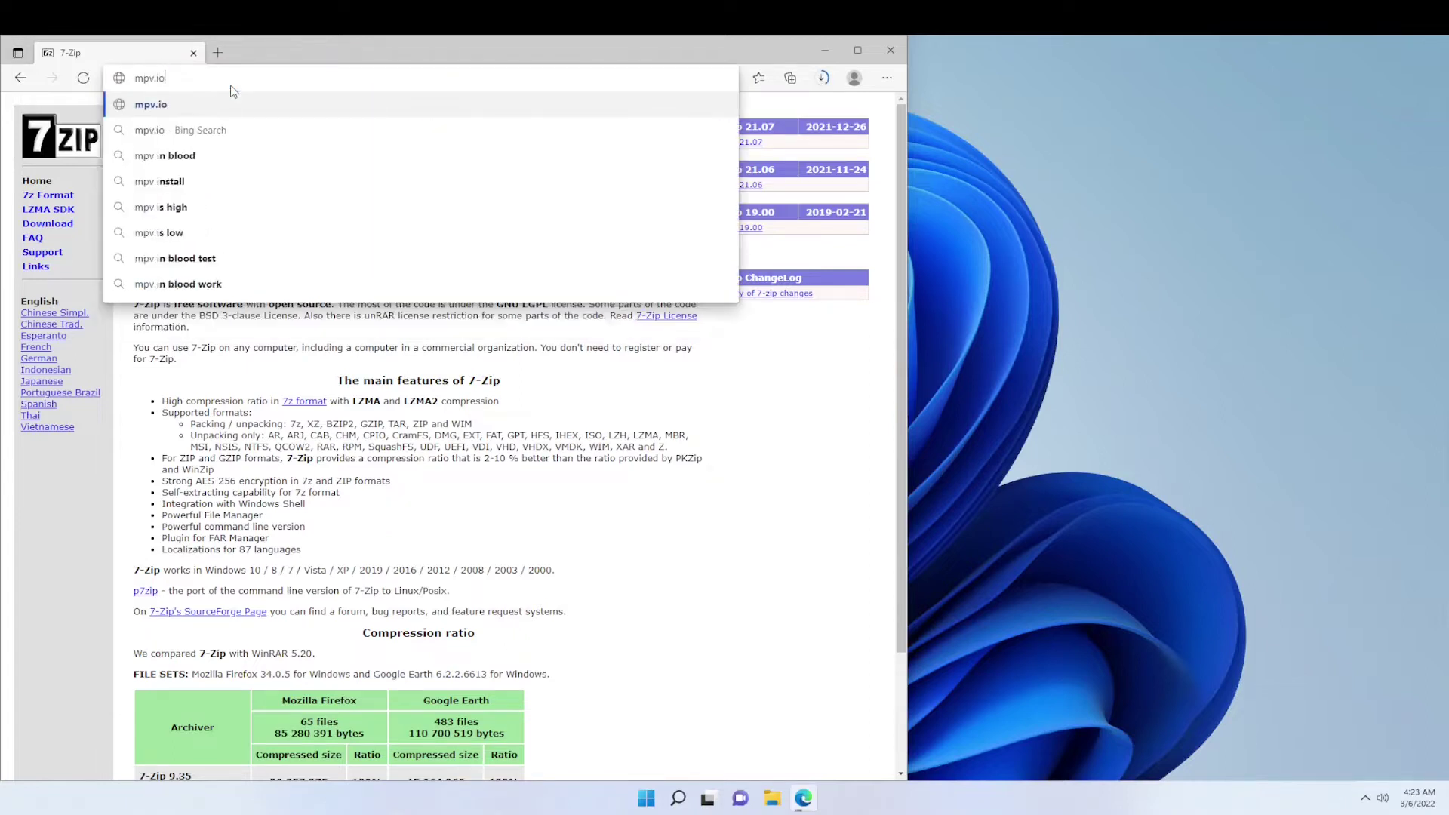
key(Return)
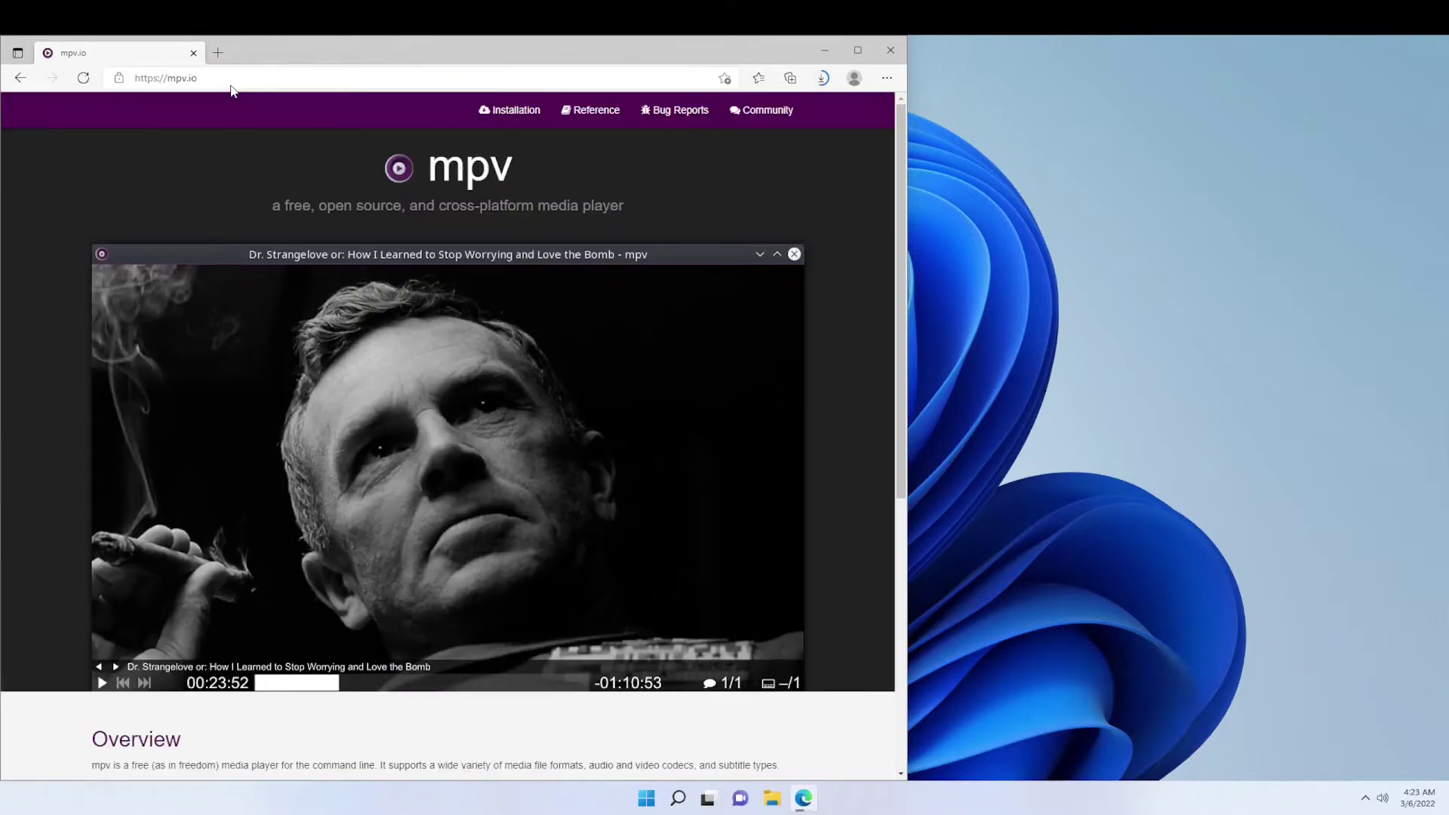
click(499, 122)
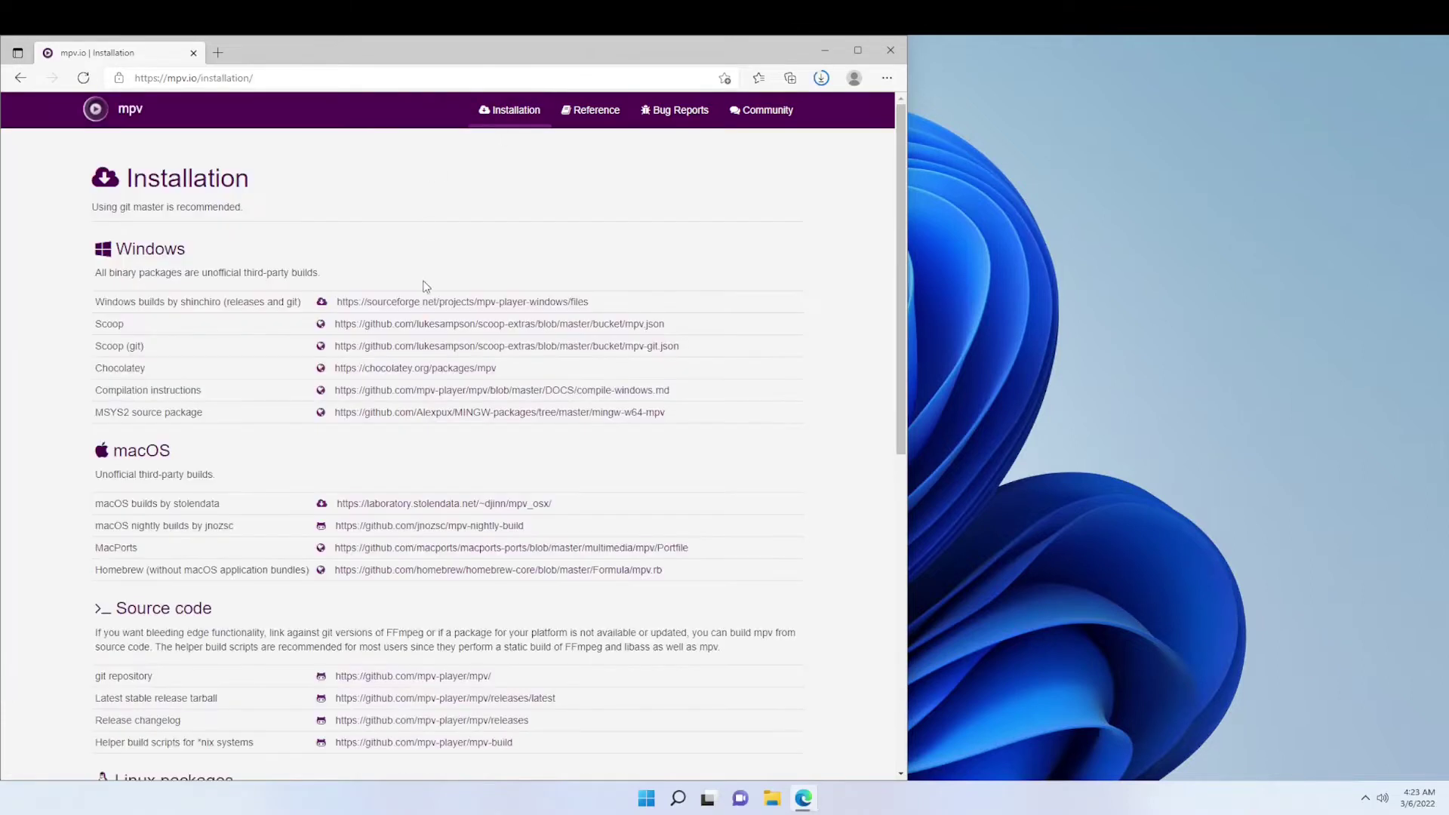
click(428, 306)
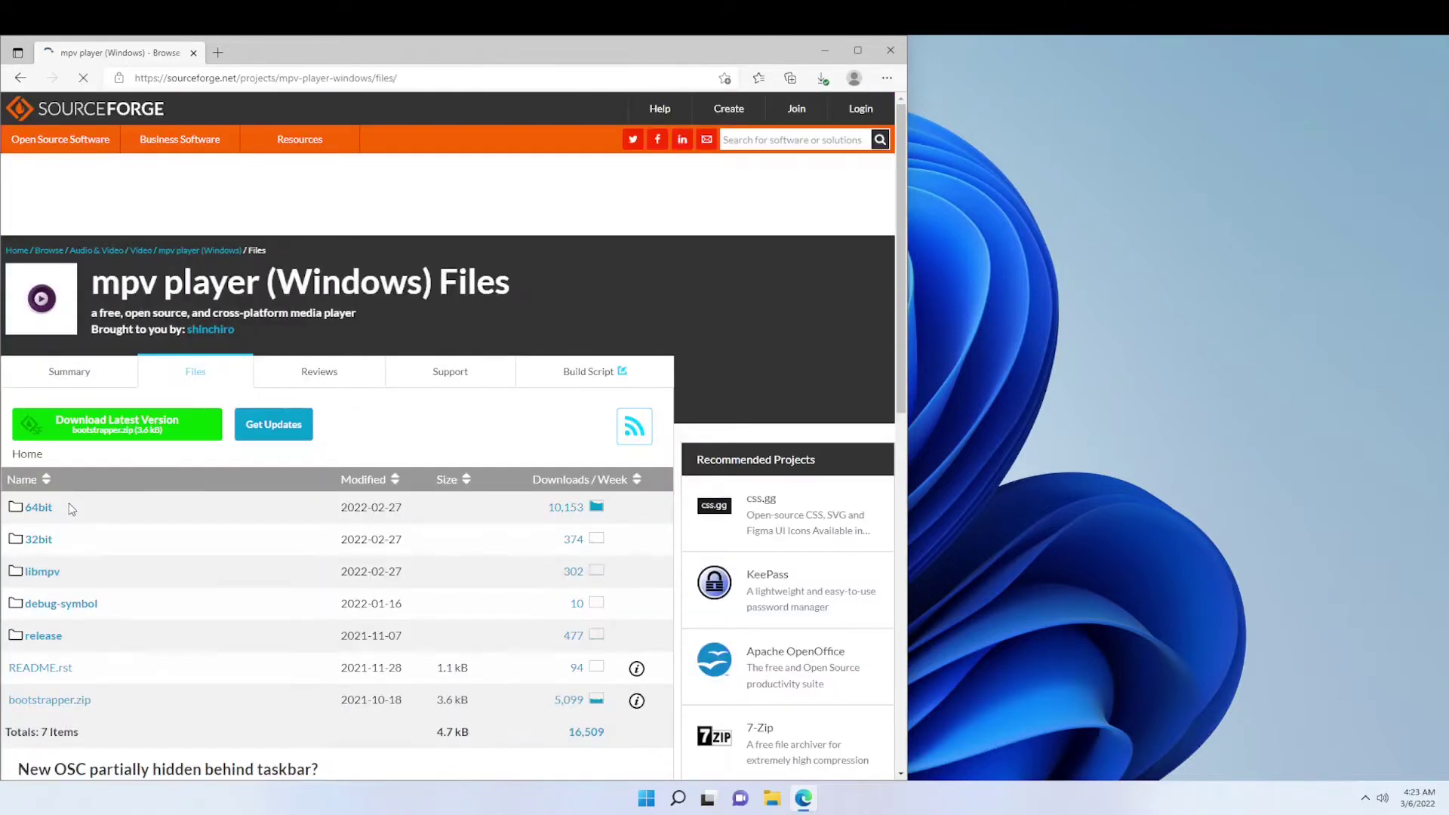
click(42, 508)
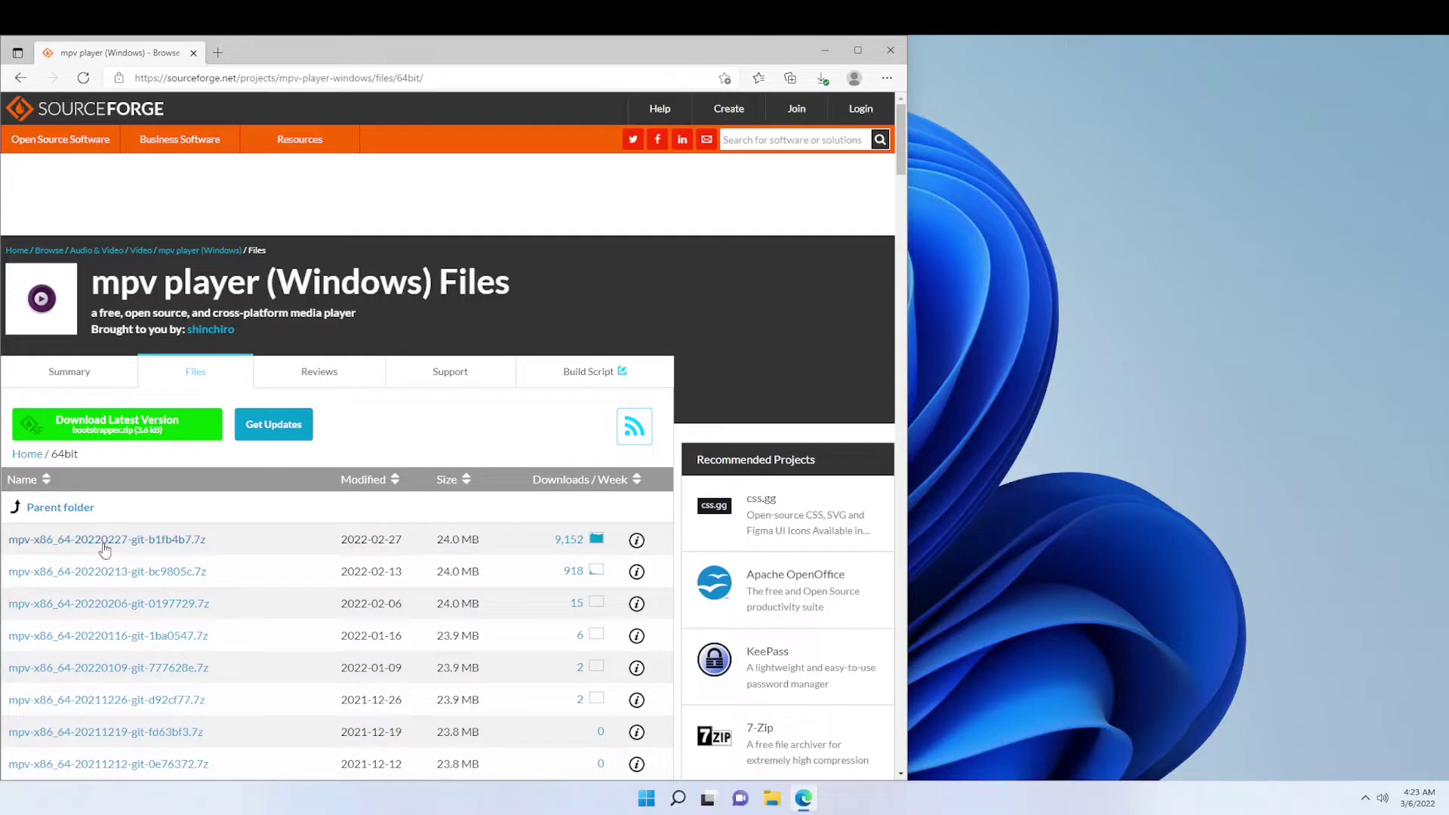
click(103, 540)
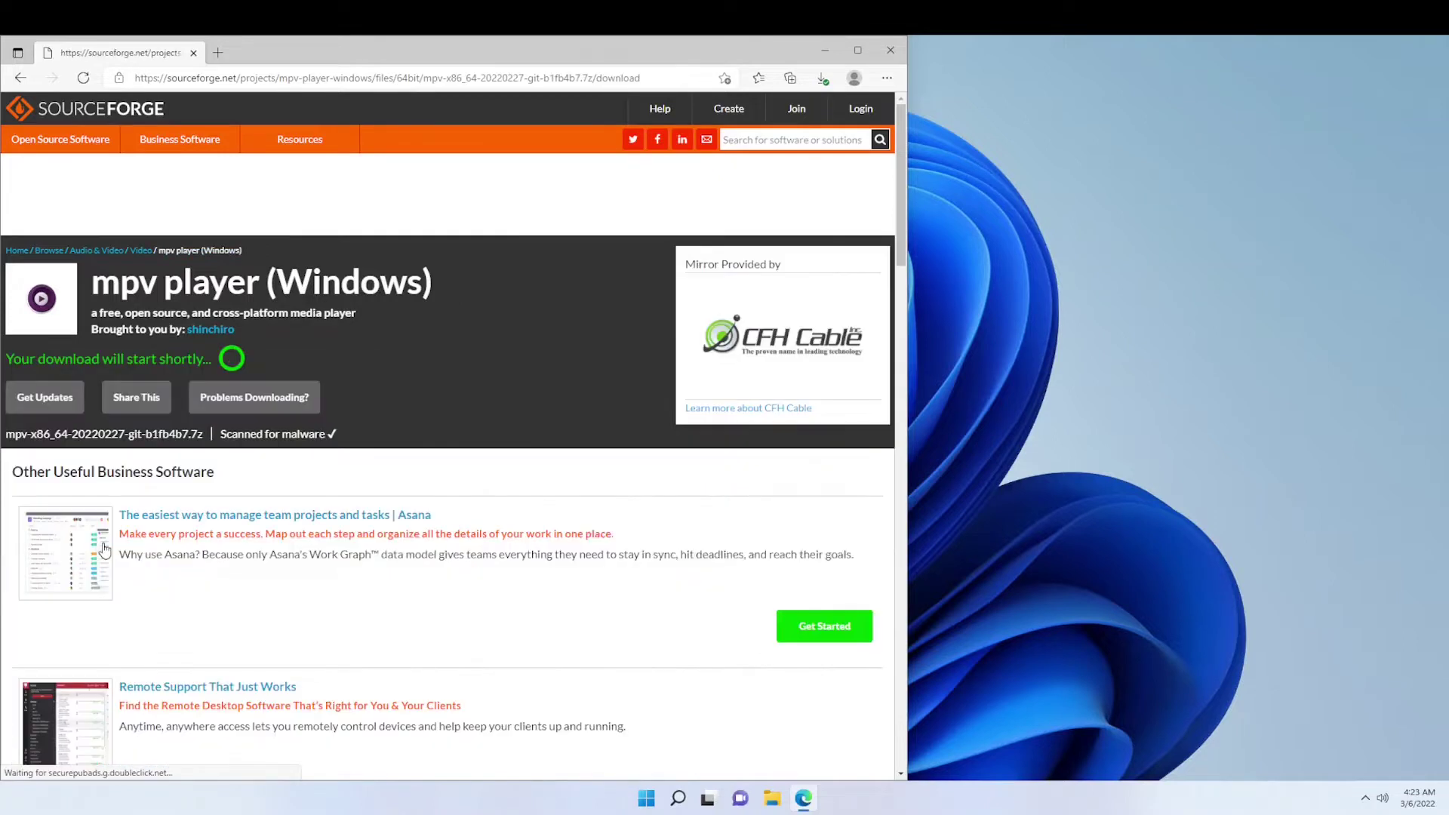
- Open github.com in a new browser tab
click(218, 54)
text(git)
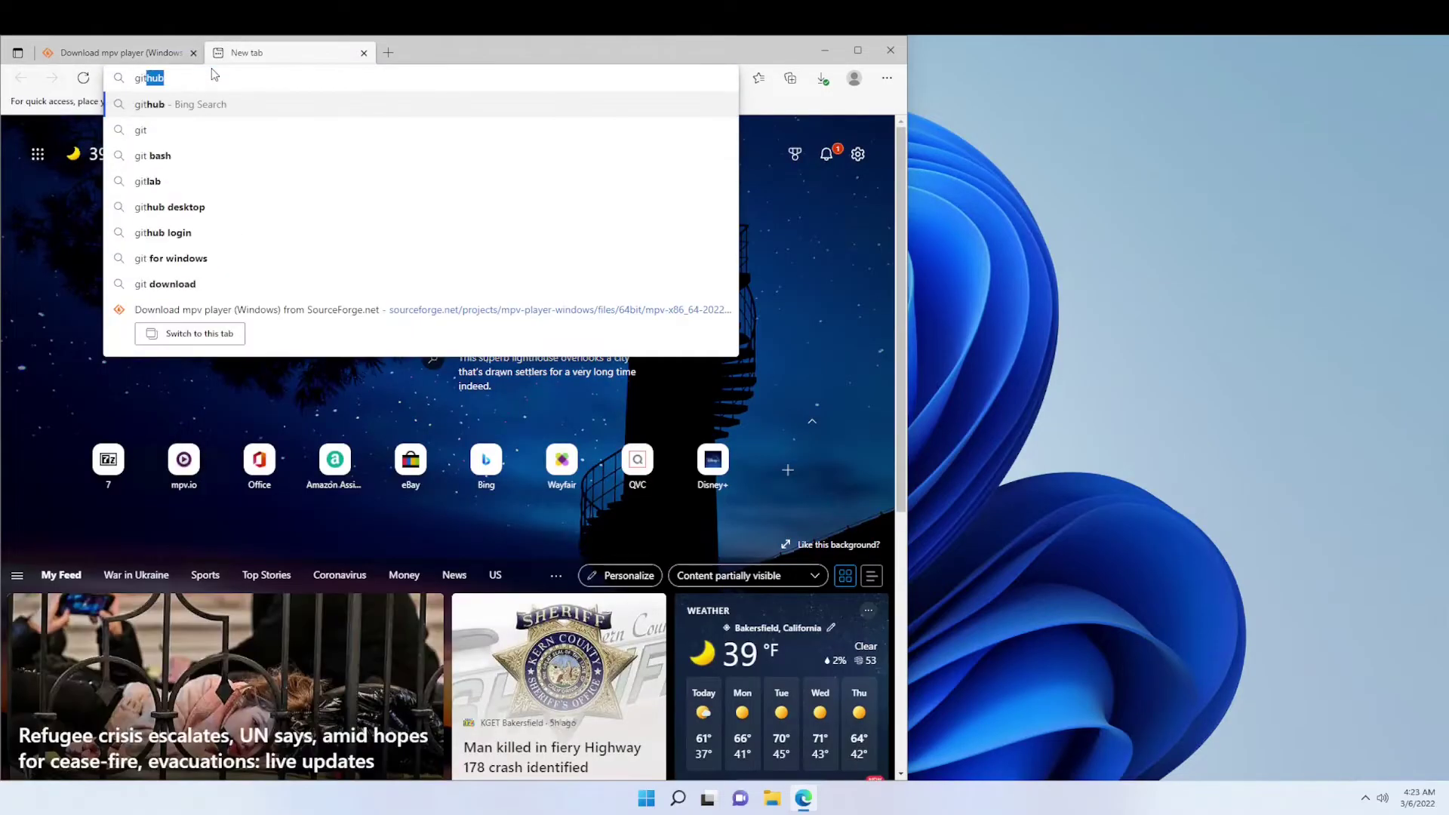
text(hub.conf)
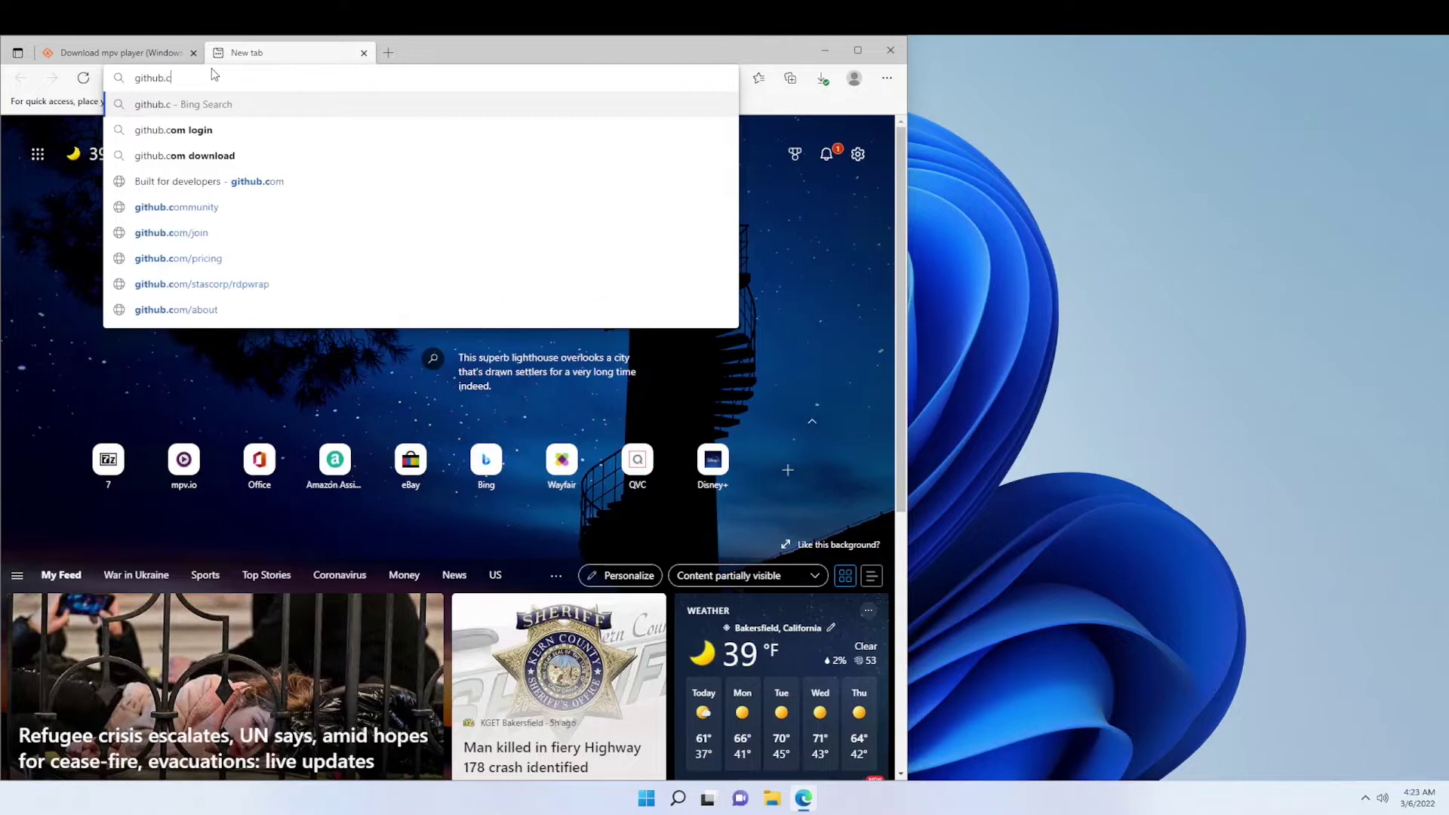
key(BackSpace)
key(BackSpace)
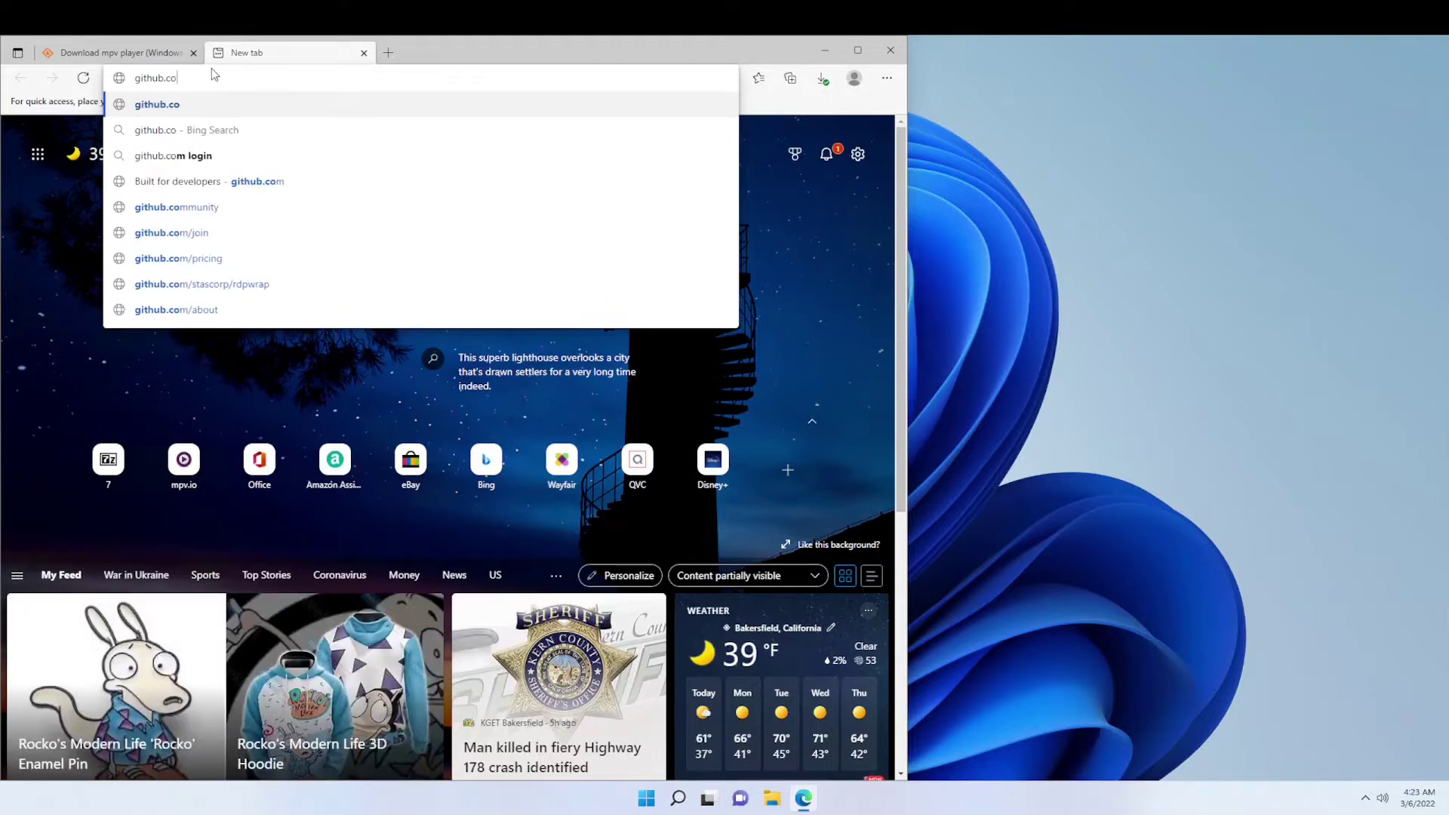
text(m)
key(Return)
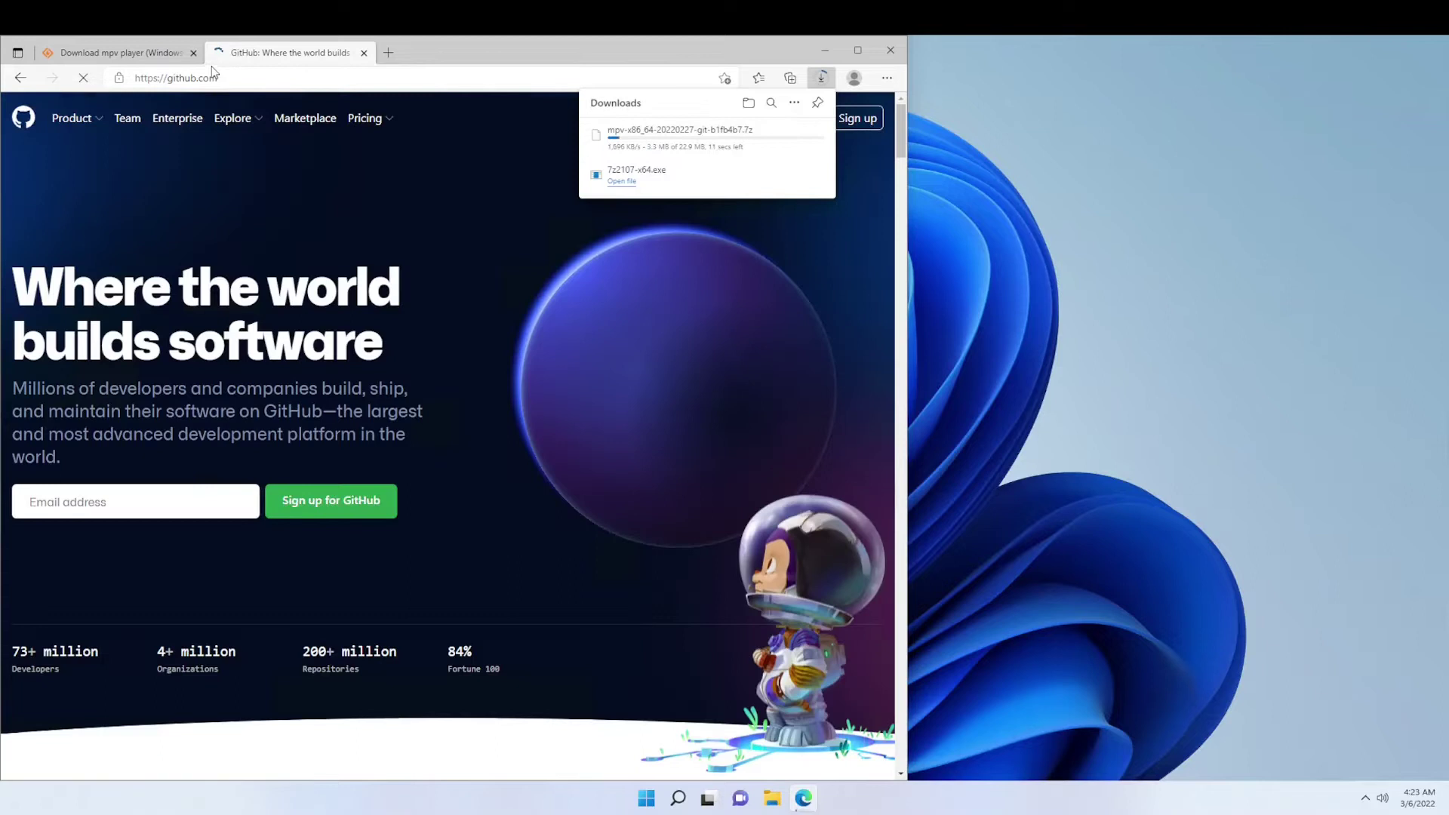
- Search GitHub for anime4k and open the bloc97/Anime4K repository in a separate tab
click(654, 121)
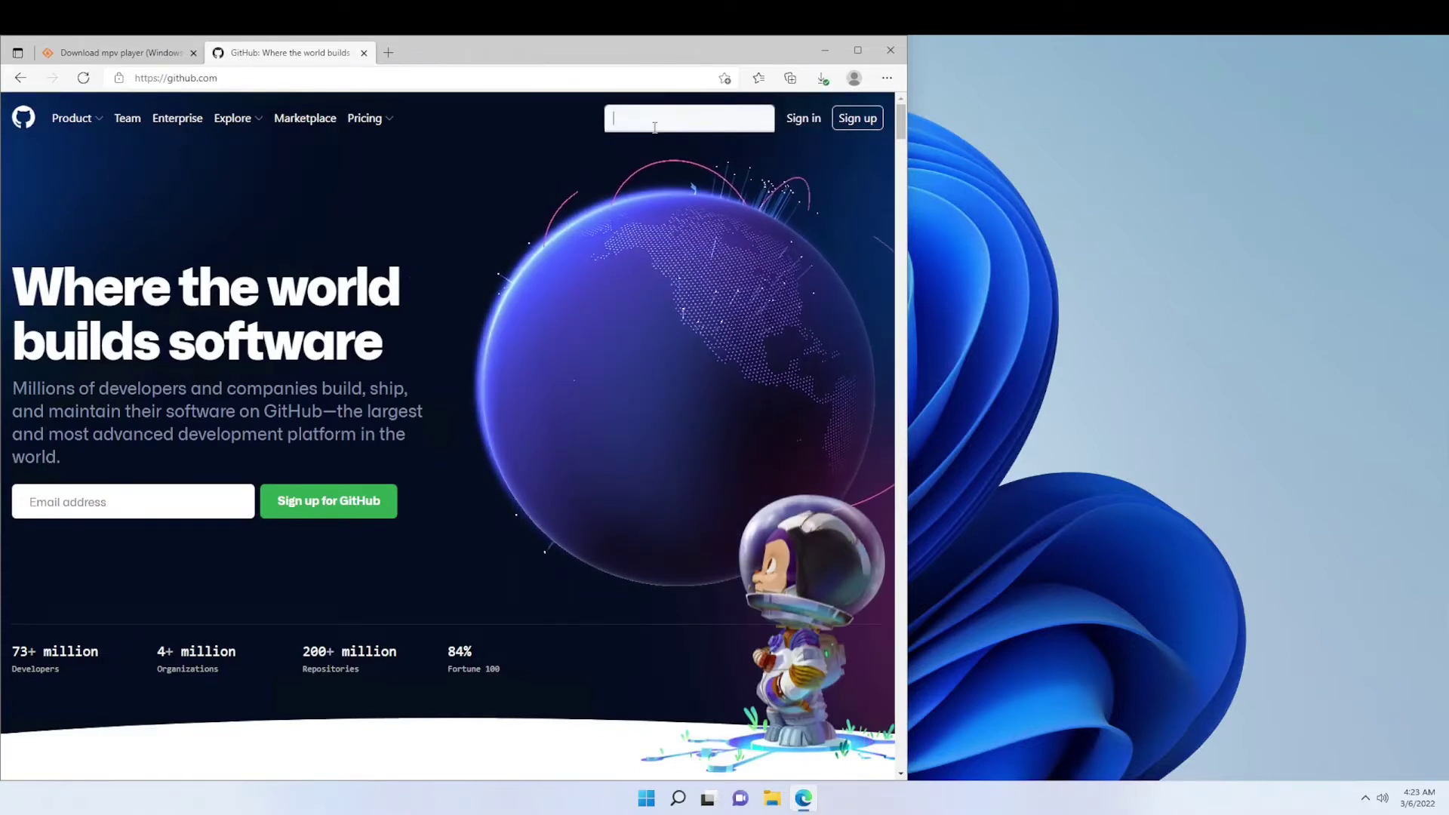
text(anime)
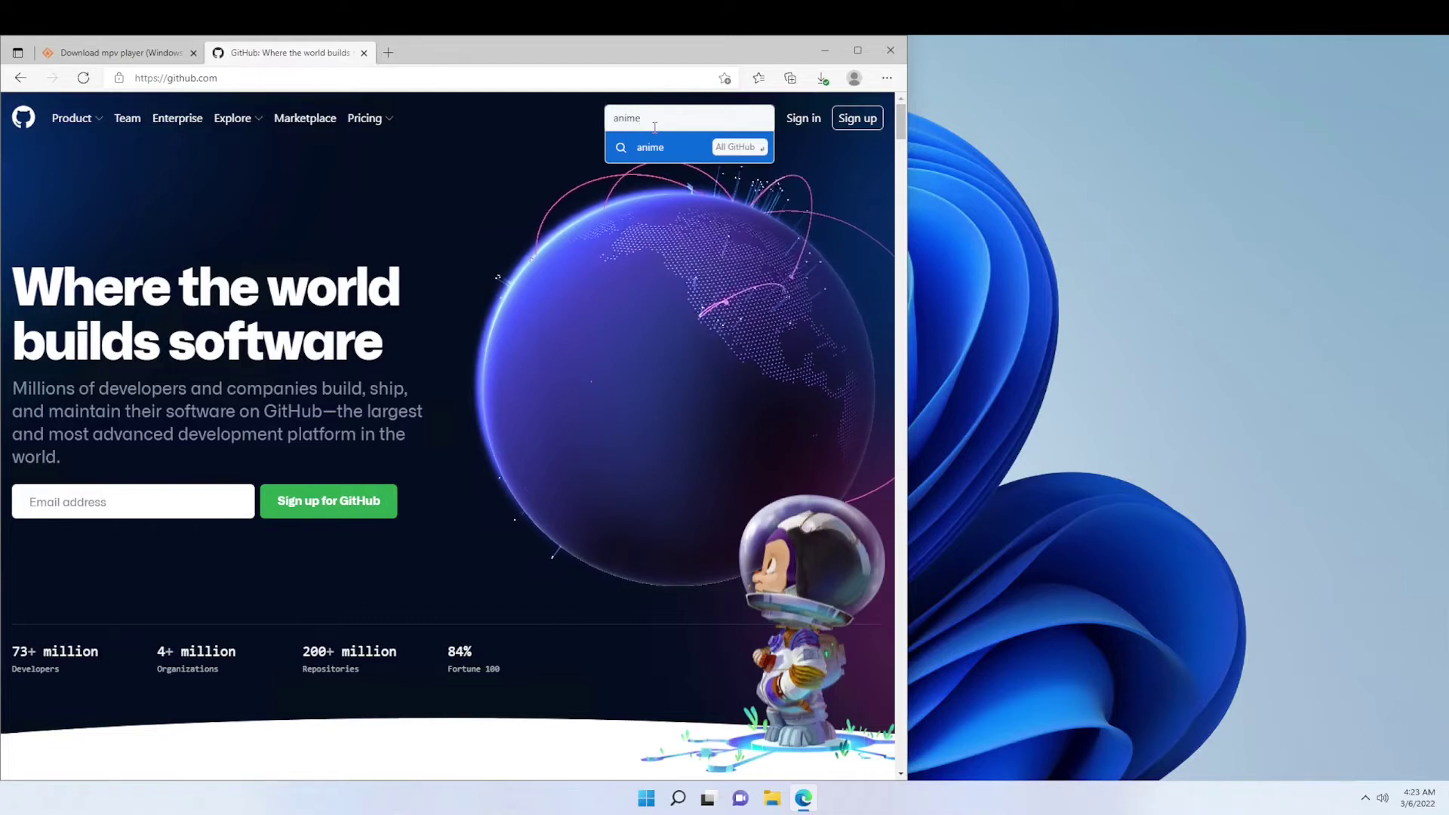
text(4k)
key(Return)
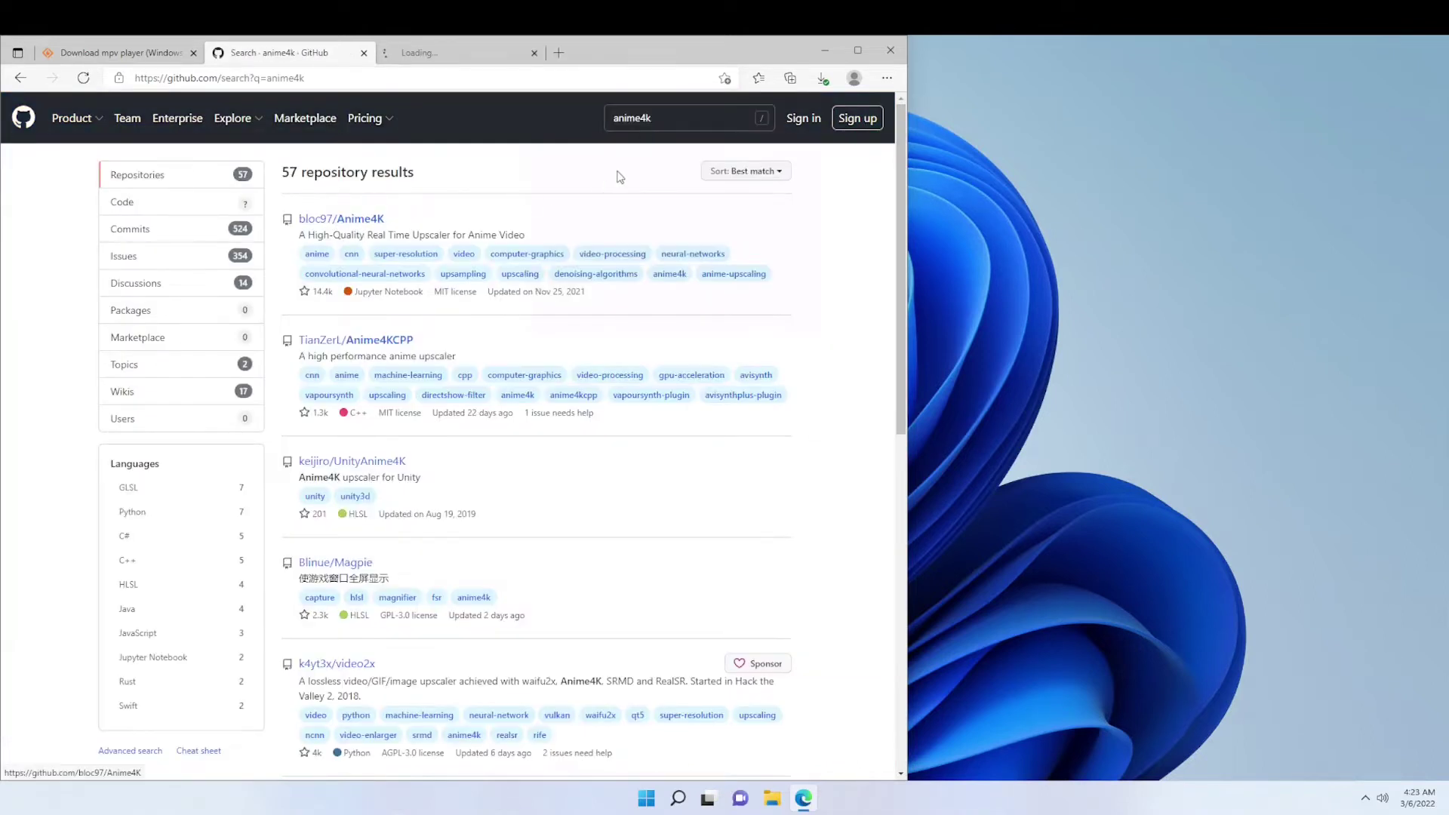
- Search GitHub for yt-dlp and download yt-dlp.exe from the latest release of the yt-dlp/yt-dlp repository
drag(675, 116, 604, 112)
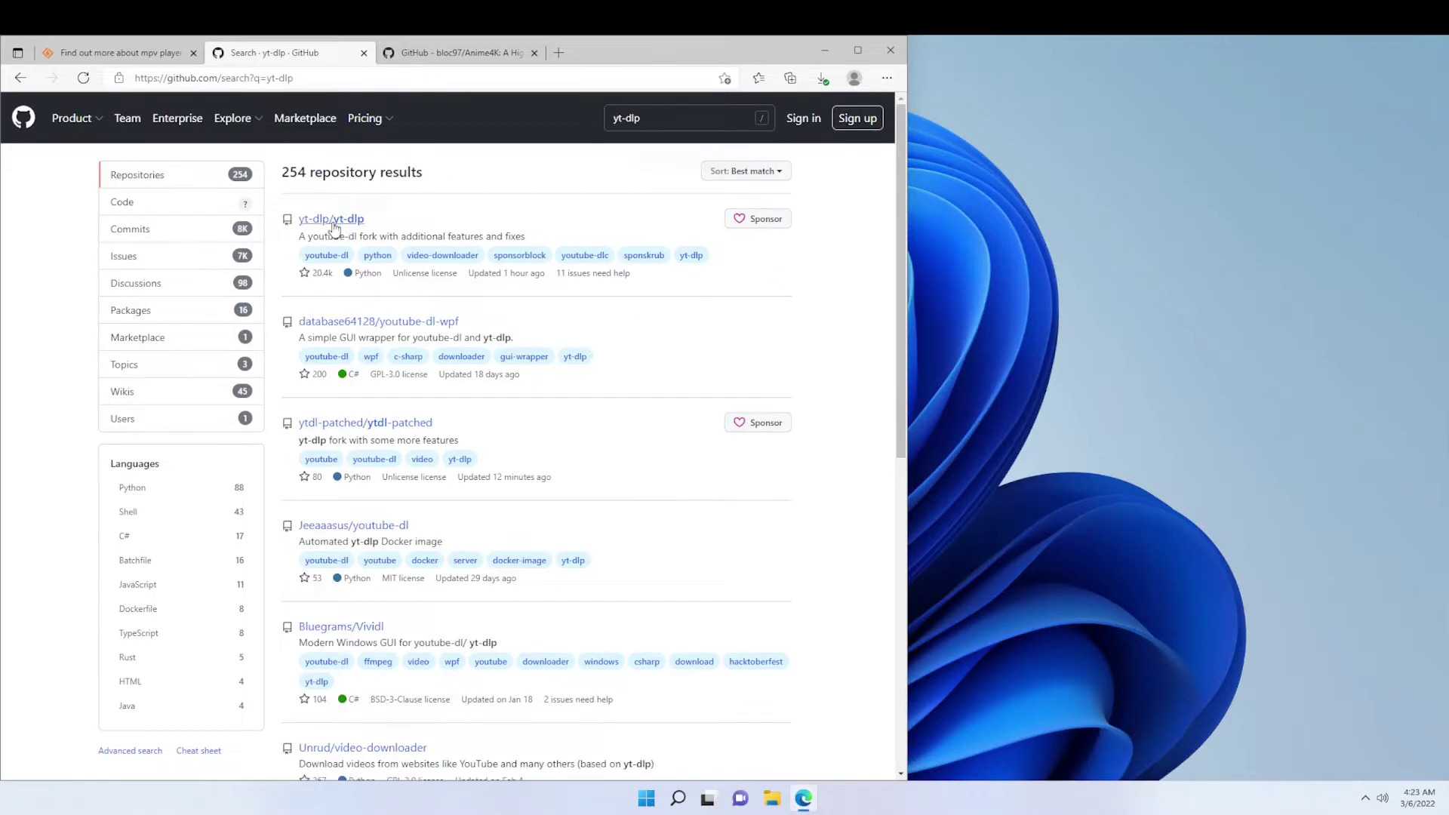
click(333, 222)
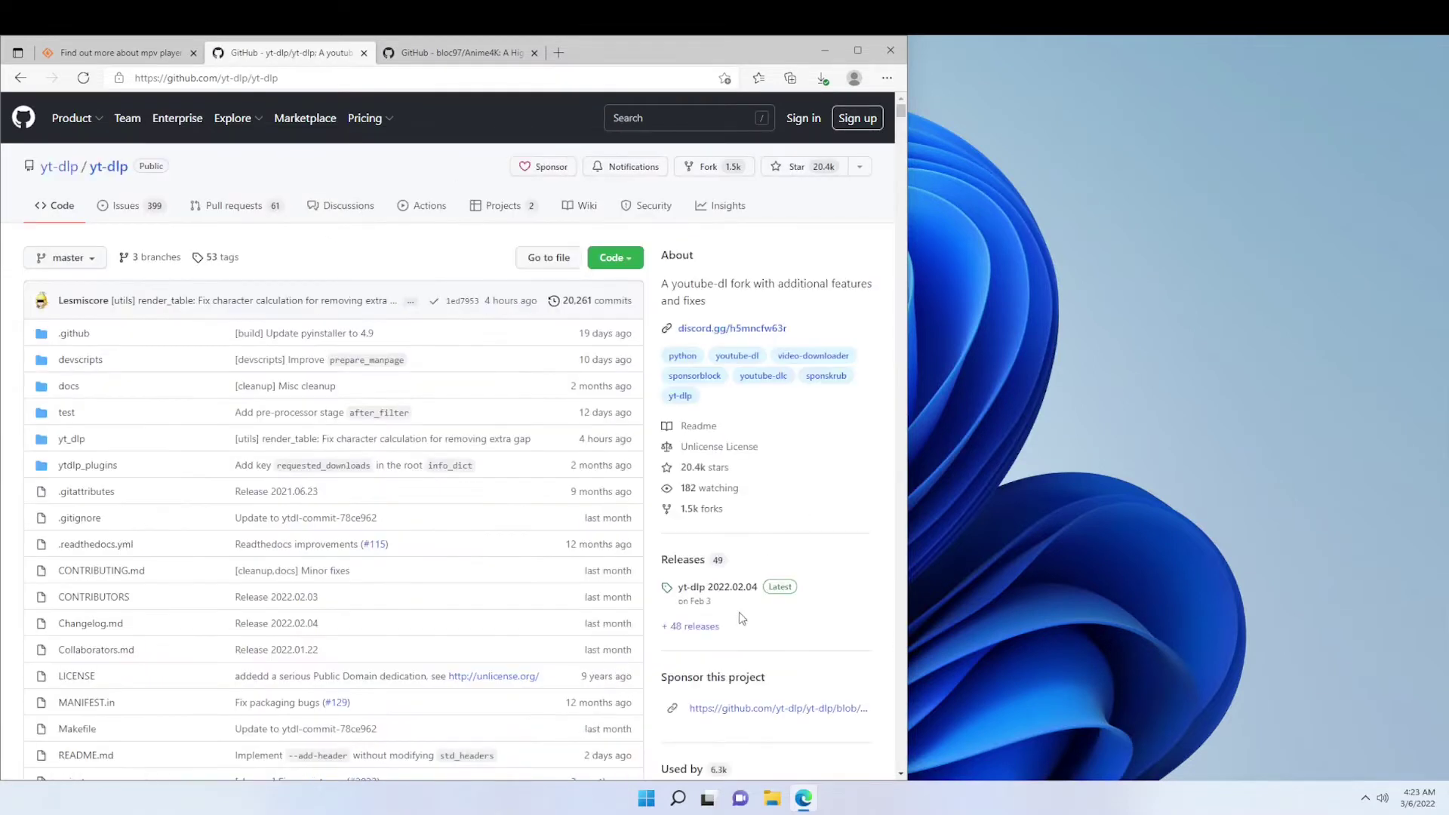
click(698, 588)
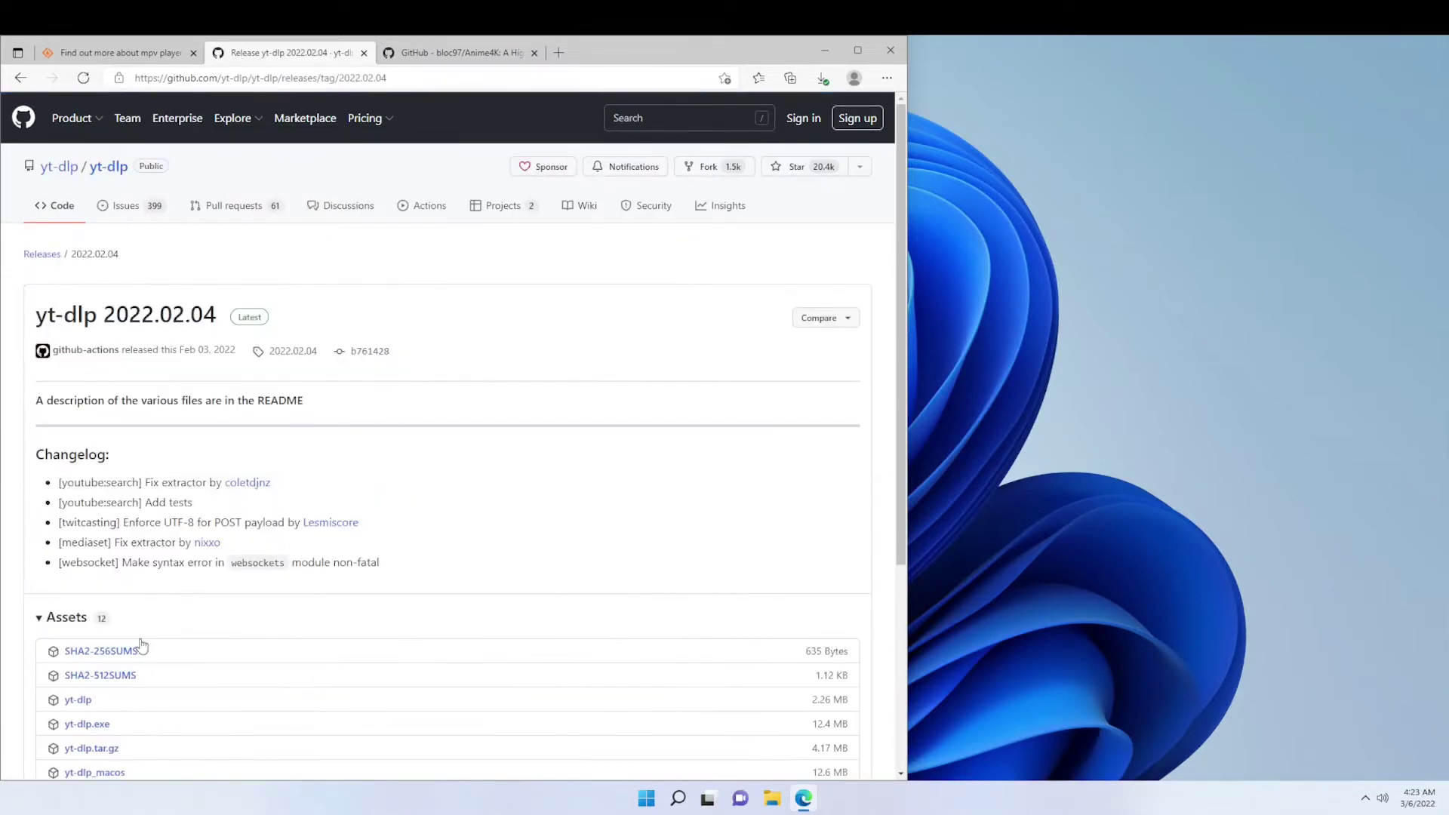
scroll(124, 675, down, 1)
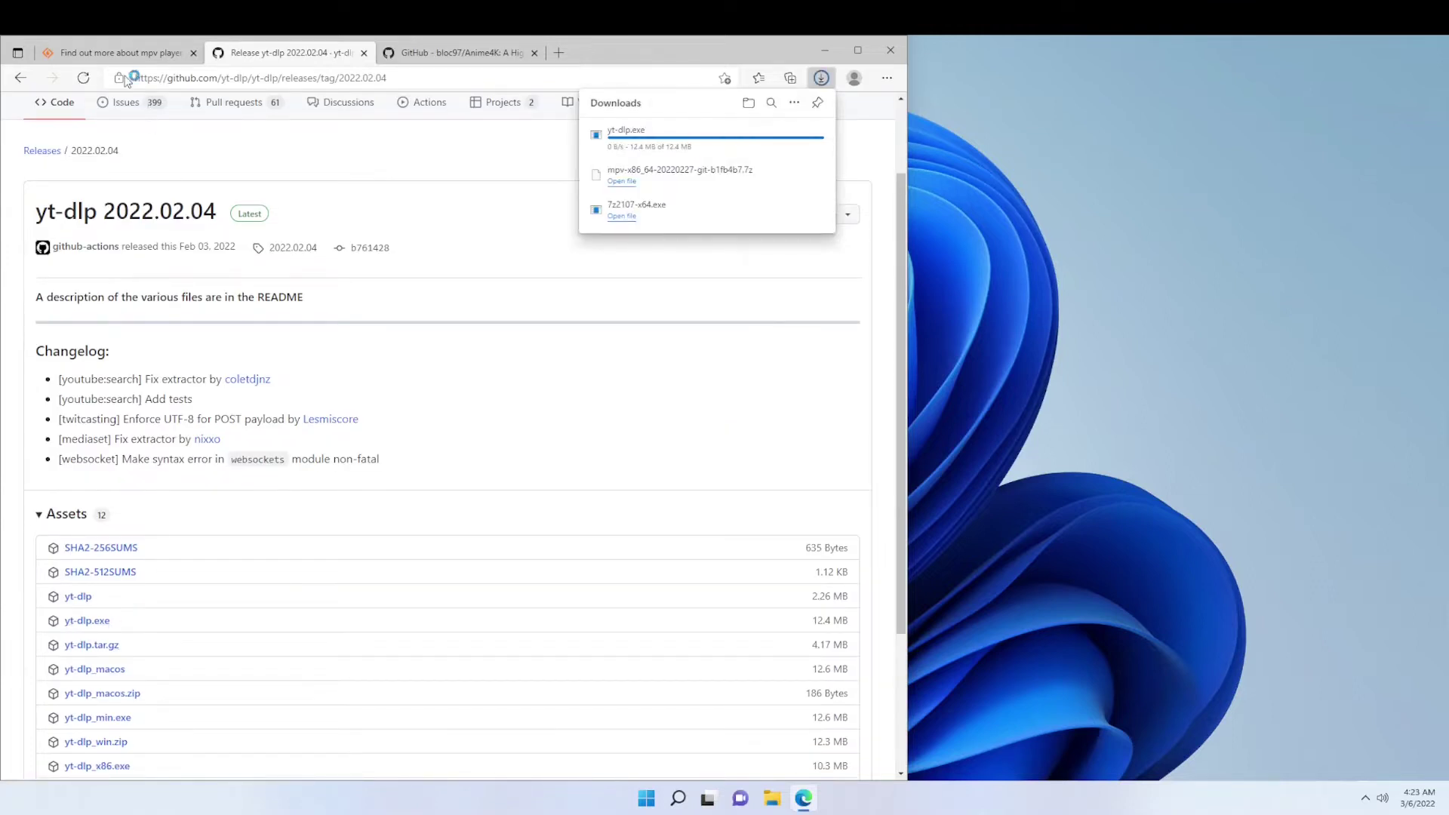
- Close the mpv and yt-dlp tabs, and download Anime4K_v4.0.zip from the Anime4K repository's latest release
middle_click(102, 60)
middle_click(99, 59)
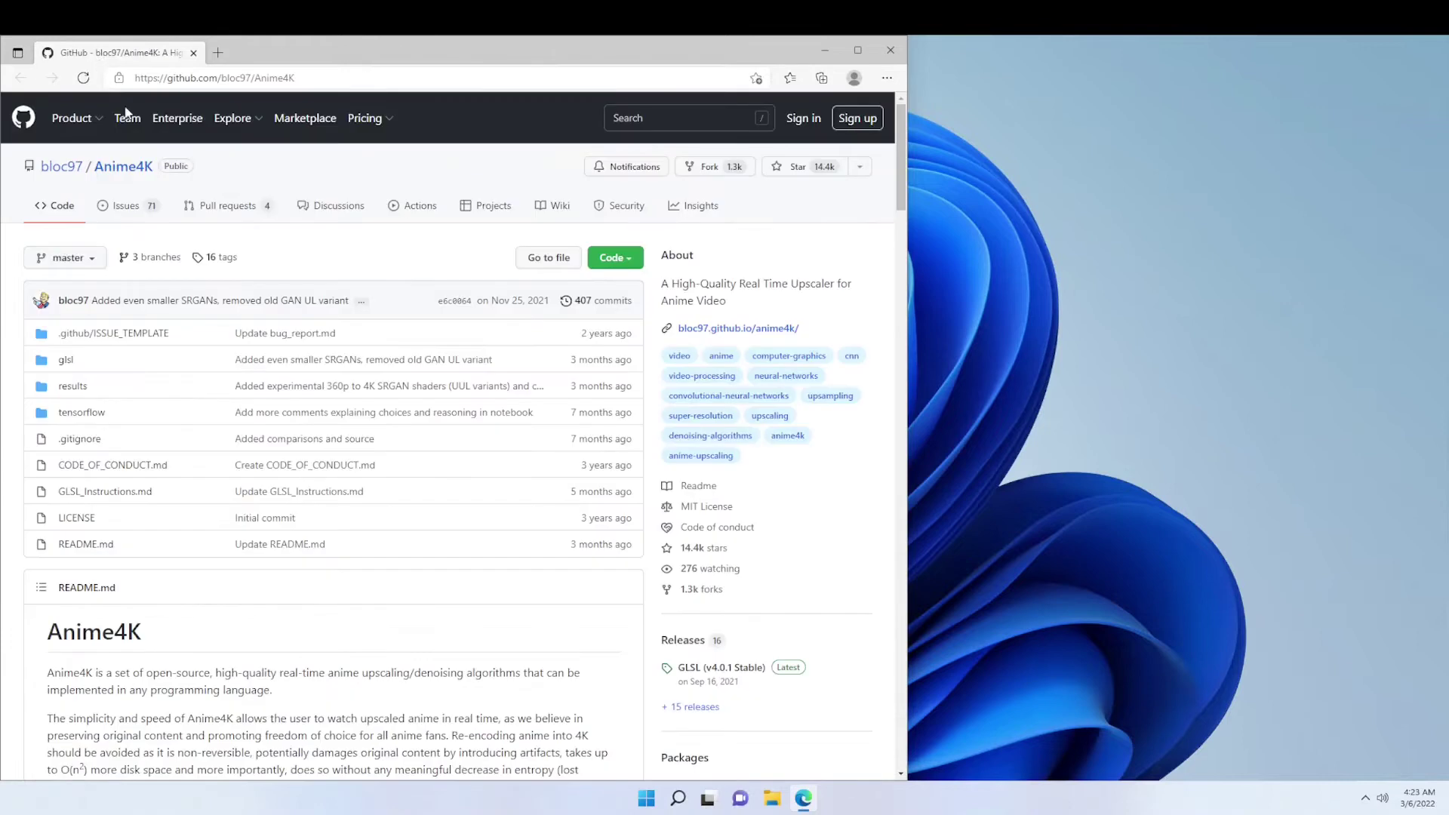
click(697, 565)
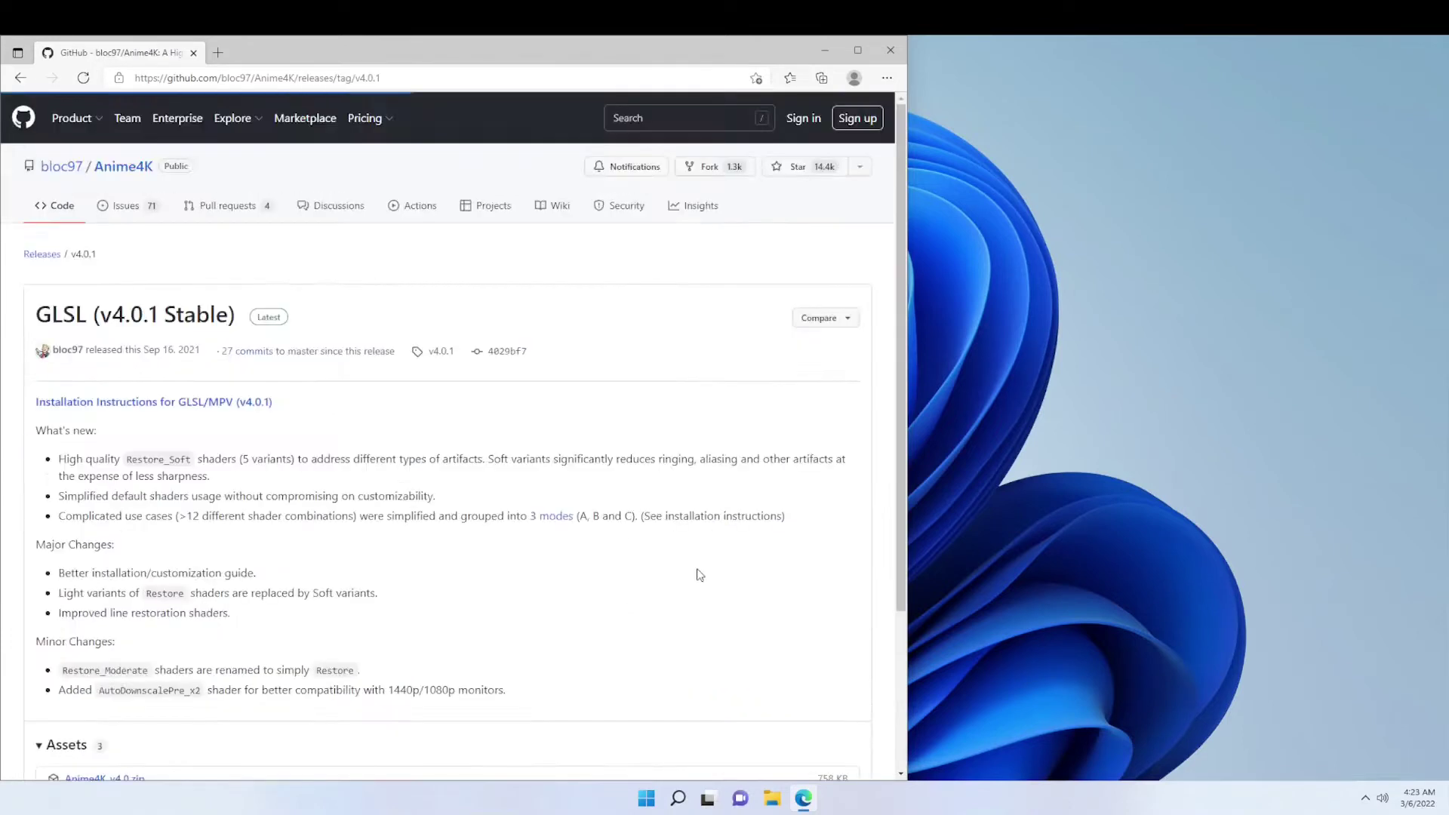
scroll(154, 619, down, 2)
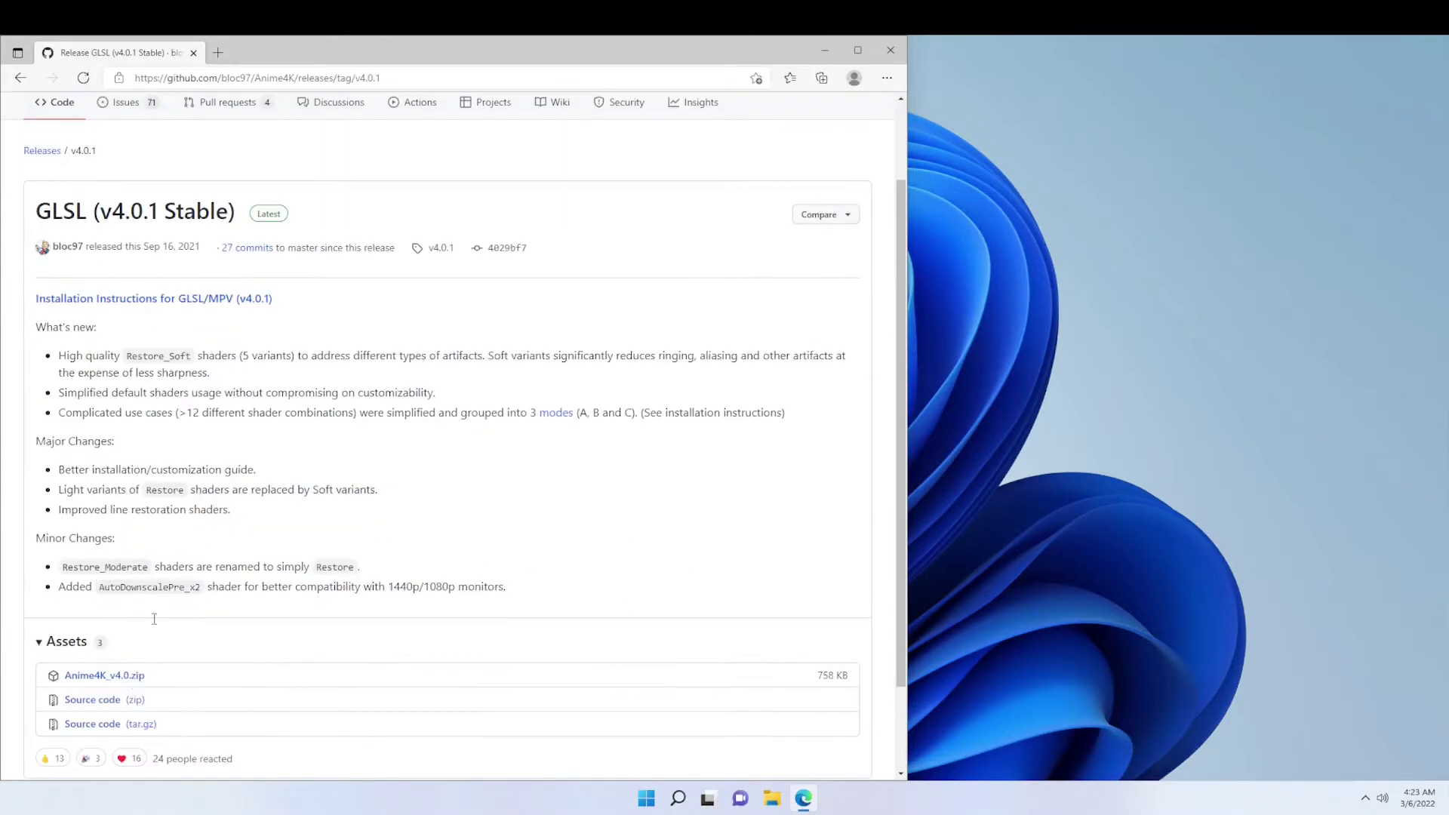
click(113, 677)
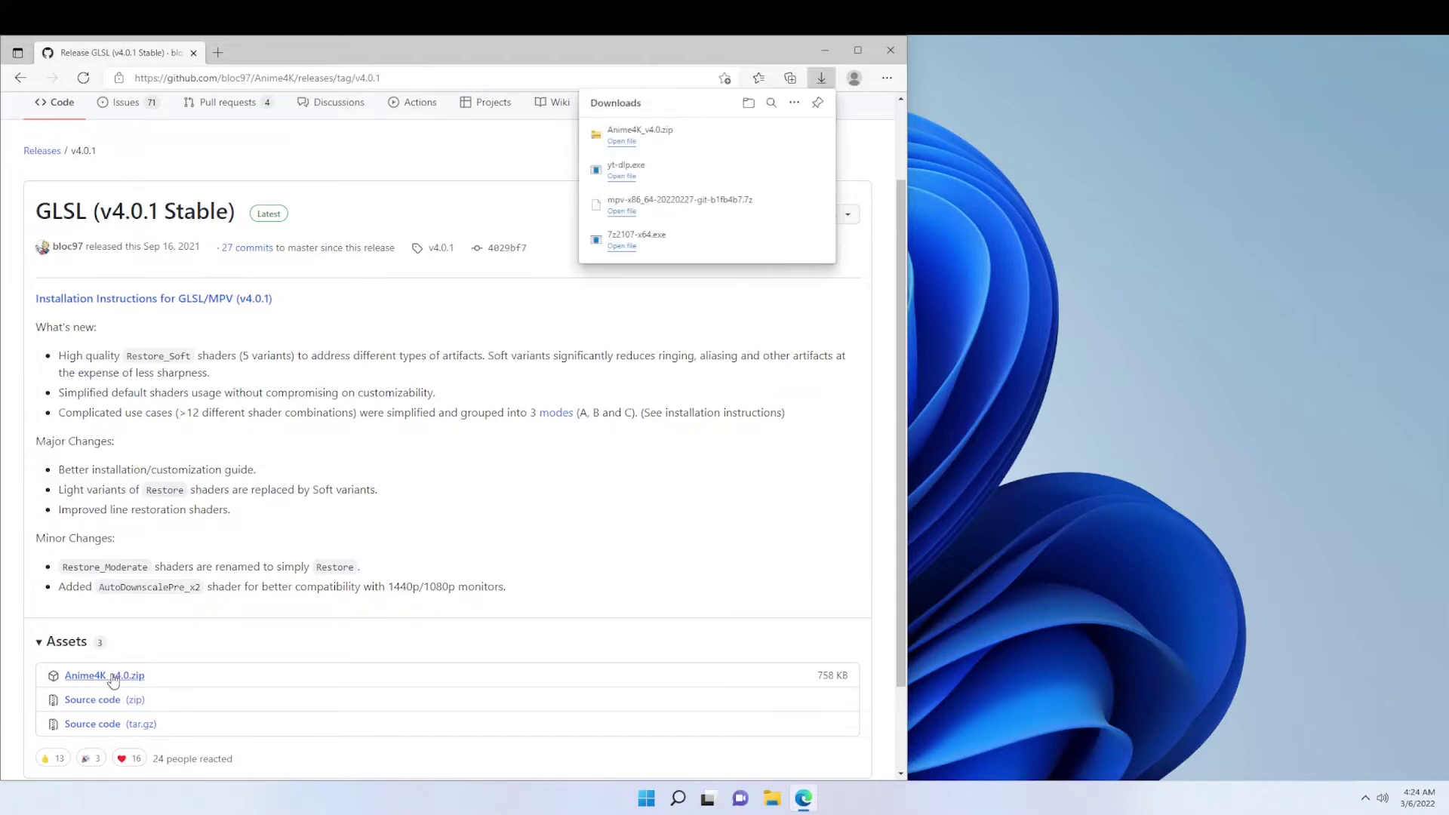
- Open the release's GLSL/MPV installation instructions at the optimized shader code blocks, and keep a blank tab ready beside them
click(162, 300)
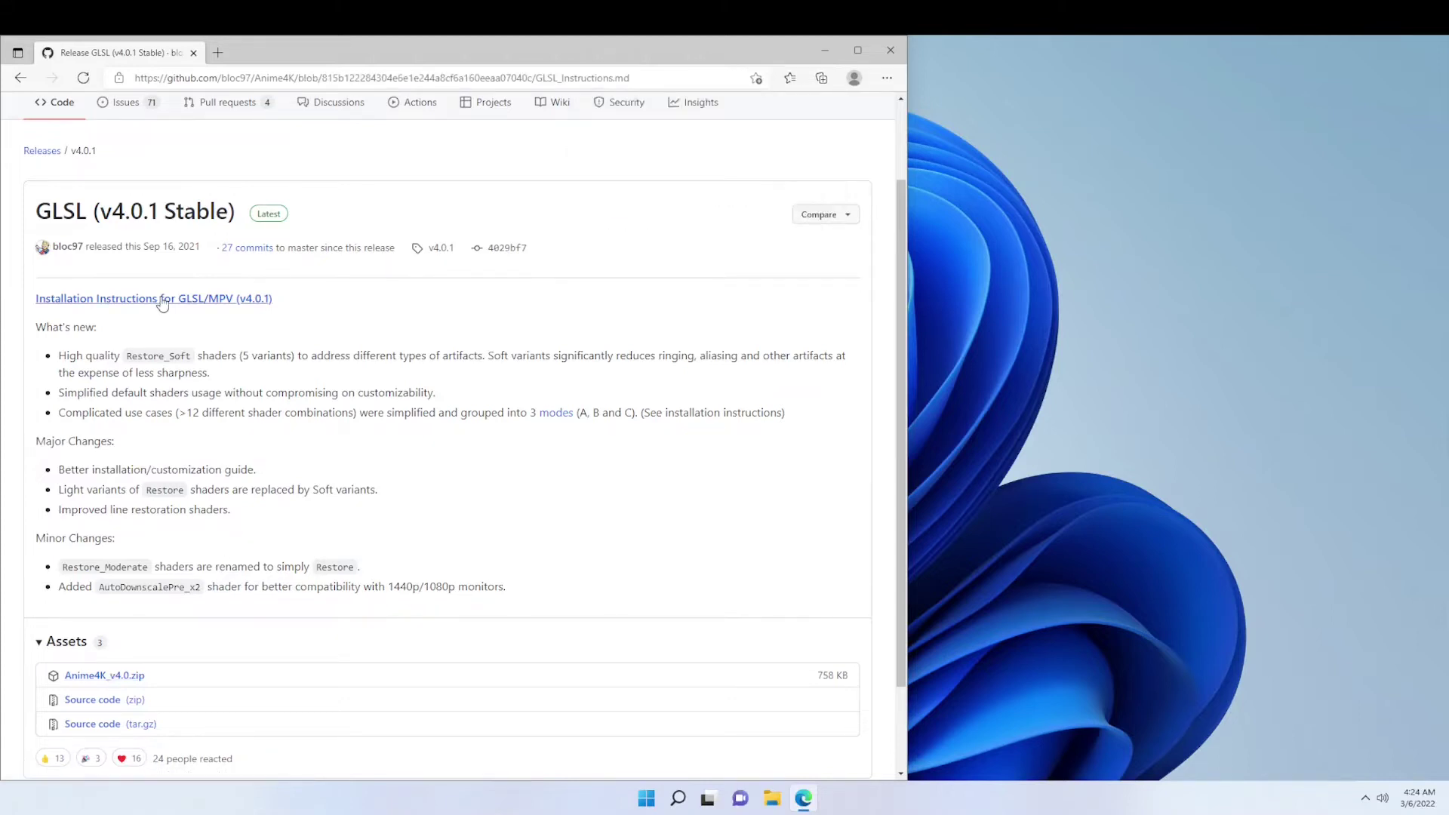
click(220, 52)
click(157, 55)
scroll(384, 603, down, 2)
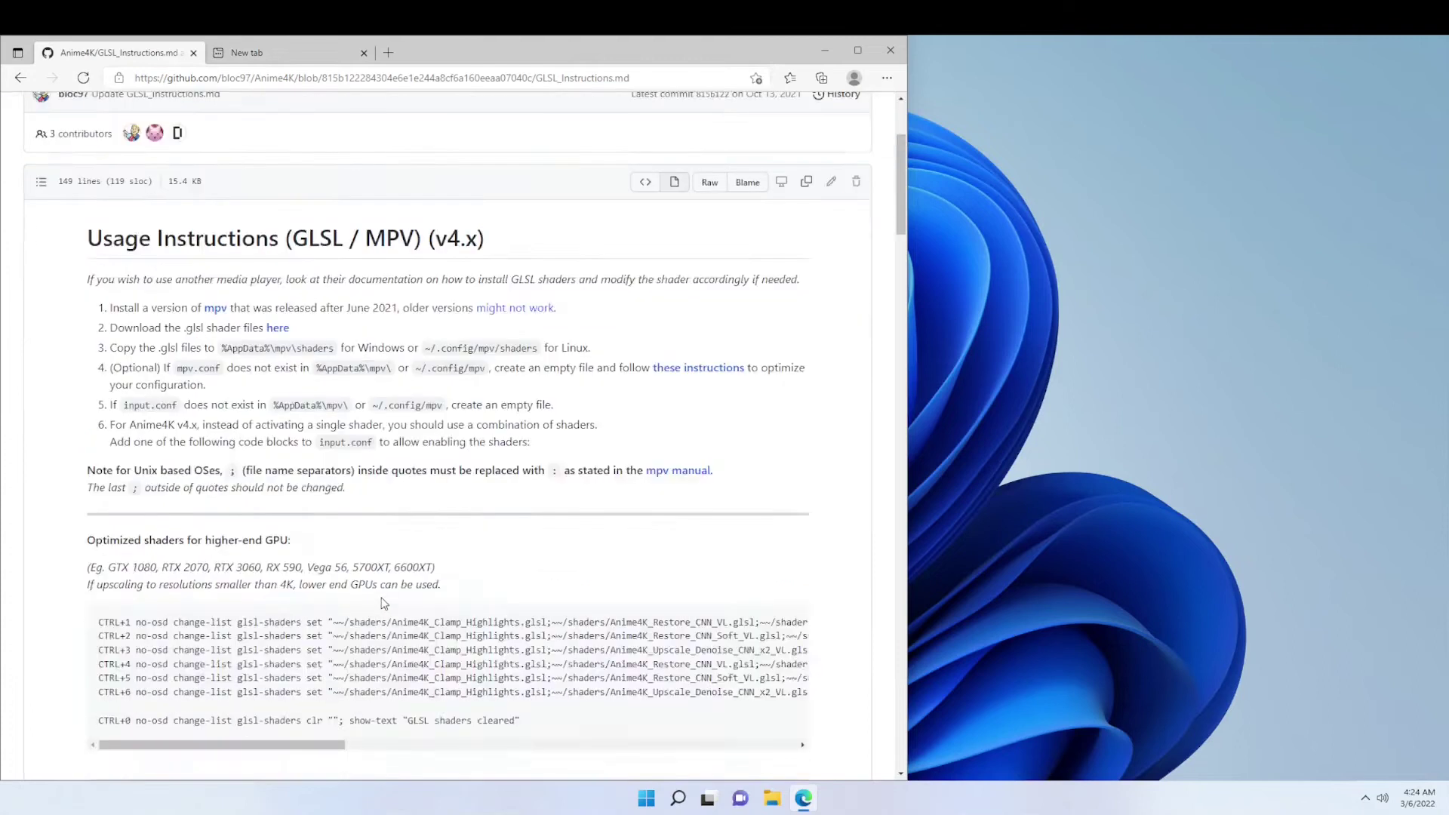
scroll(384, 603, down, 4)
- Open the Downloads folder in File Explorer and place its window to the side of the browser
click(772, 801)
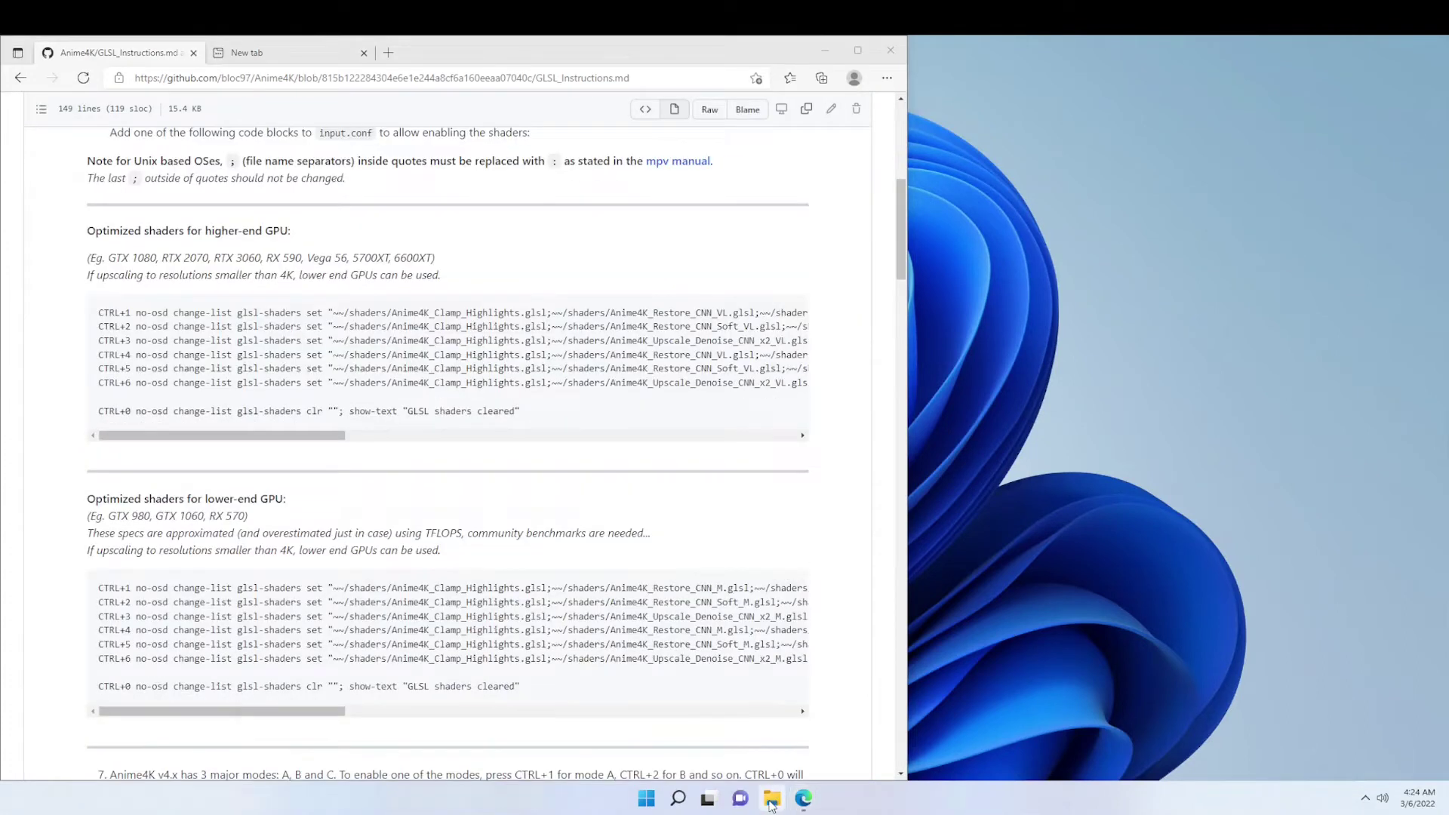
drag(671, 206, 1026, 264)
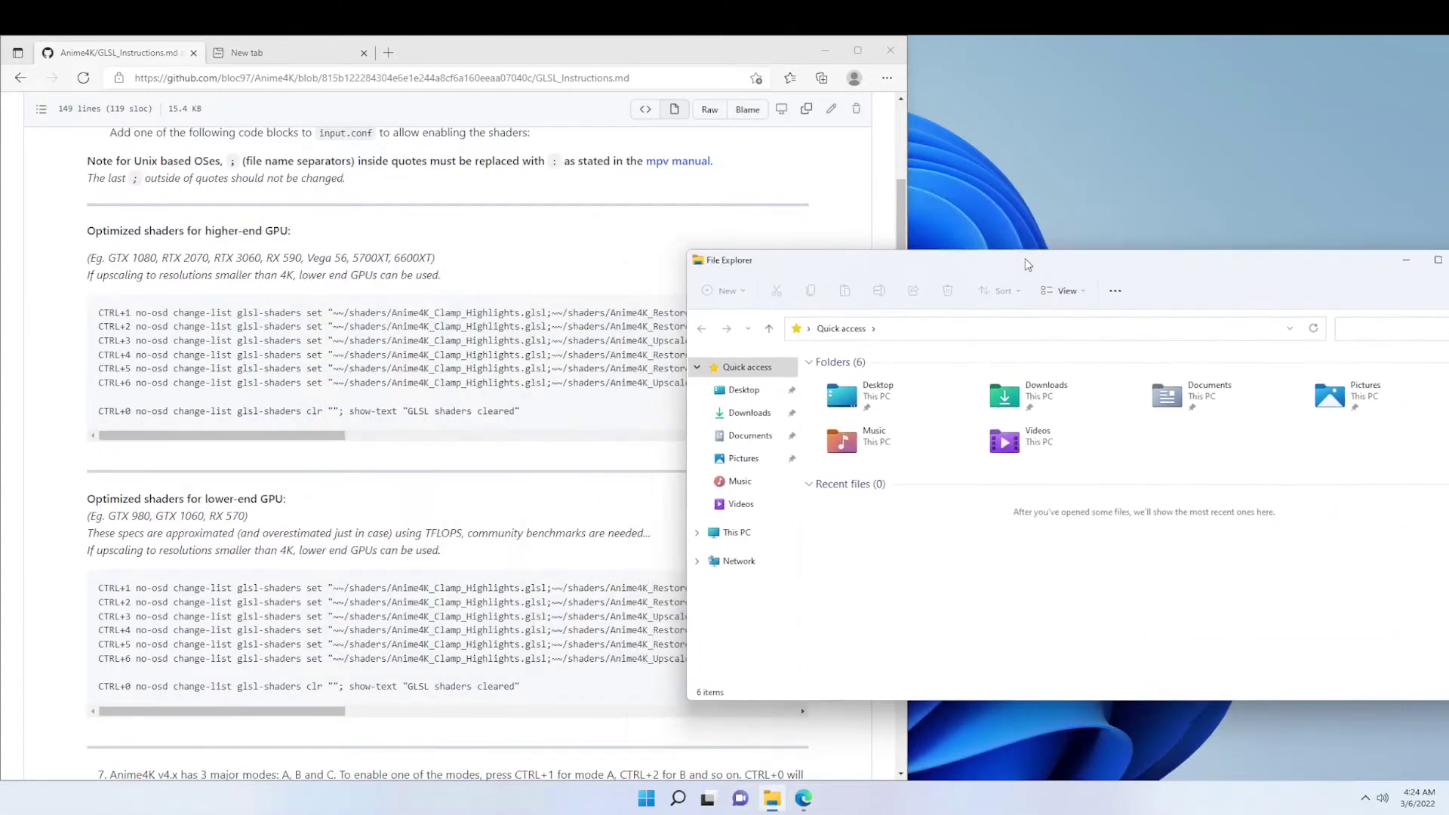
double_click(1075, 385)
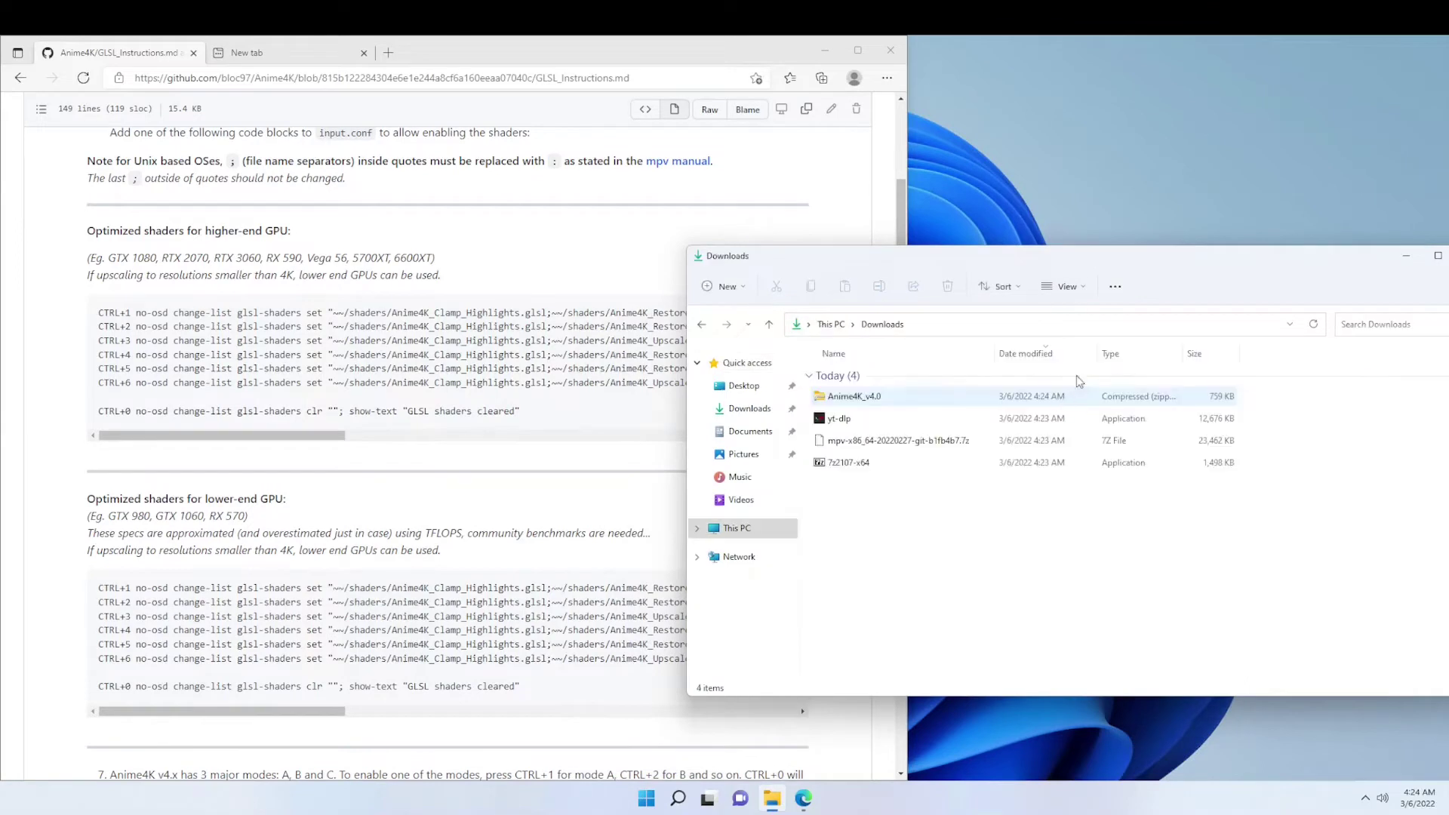
click(1114, 285)
key(Escape)
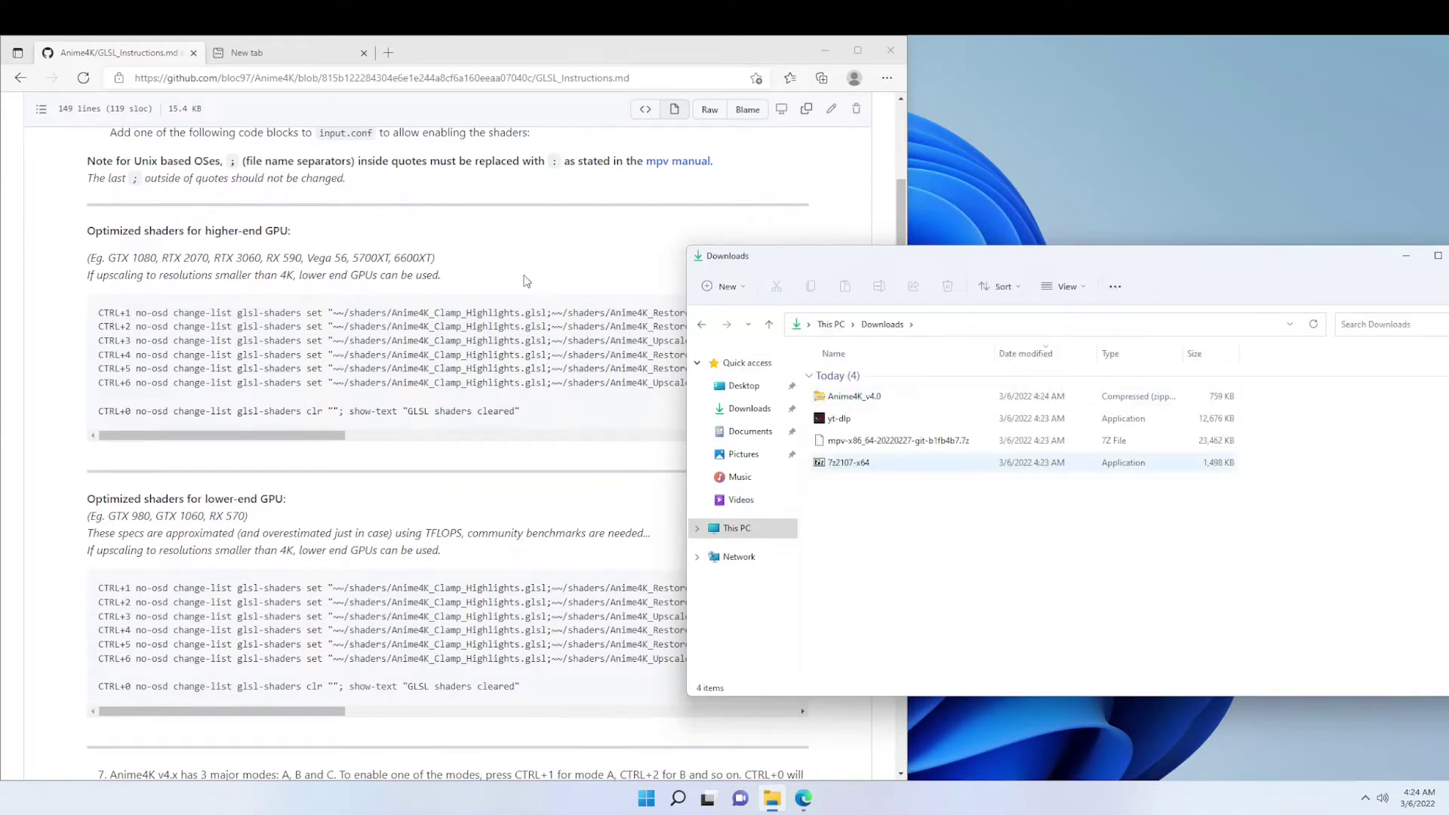
- Download ffmpeg-git-essentials.7z from gyan.dev/ffmpeg/builds in a new tab and close that tab
click(345, 66)
key(ctrl+t)
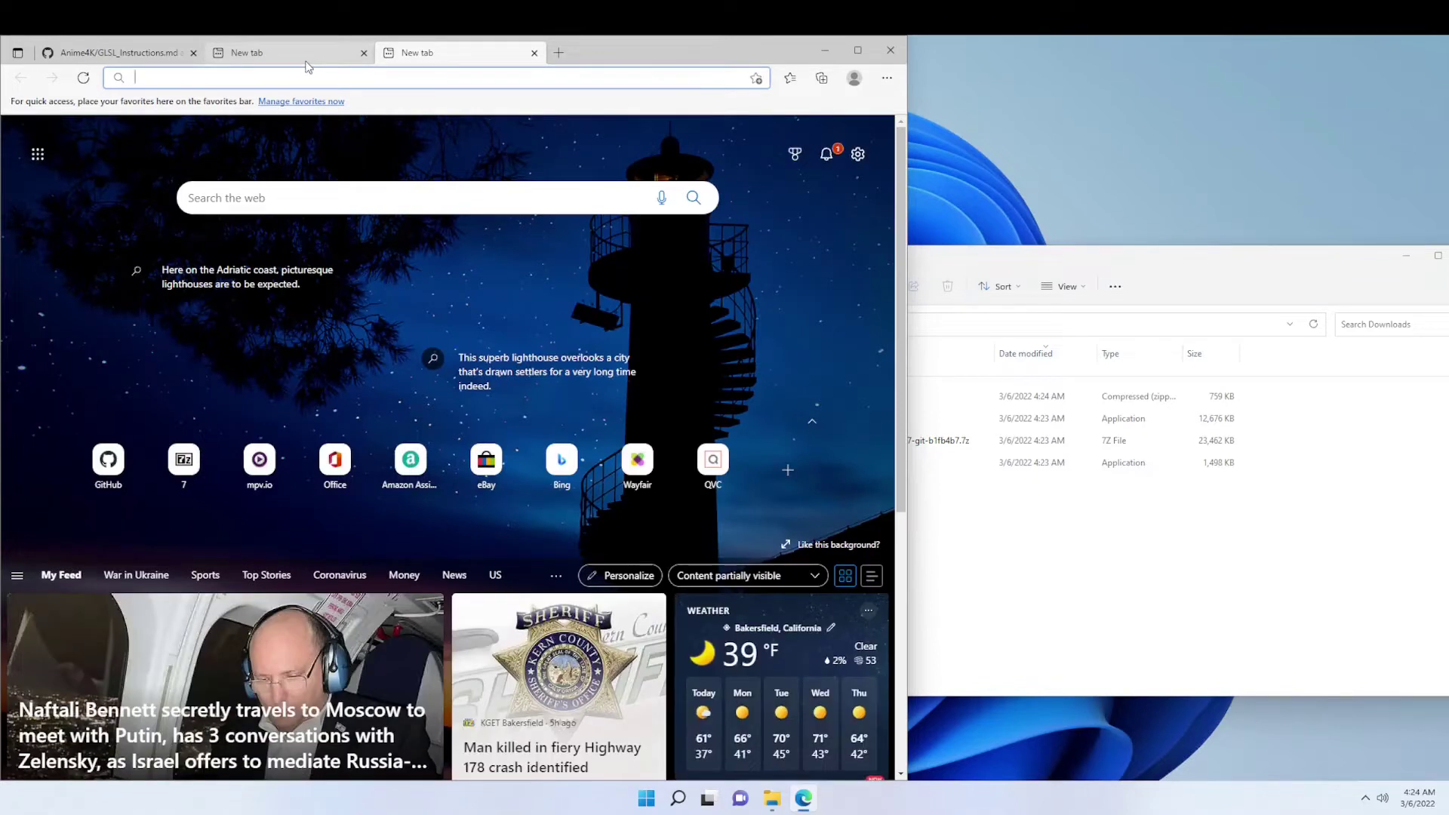
text(gyan)
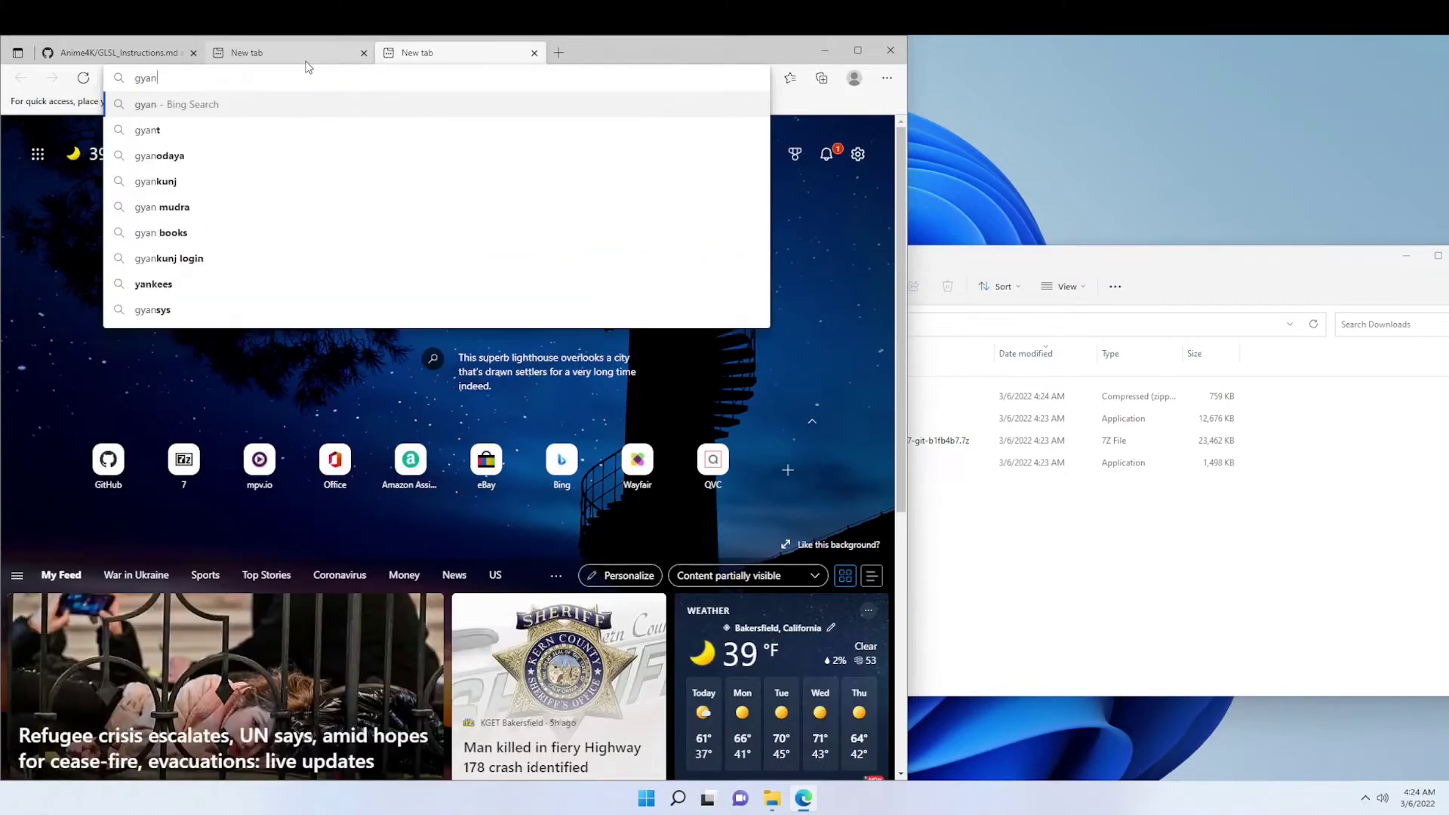
text(.dev.)
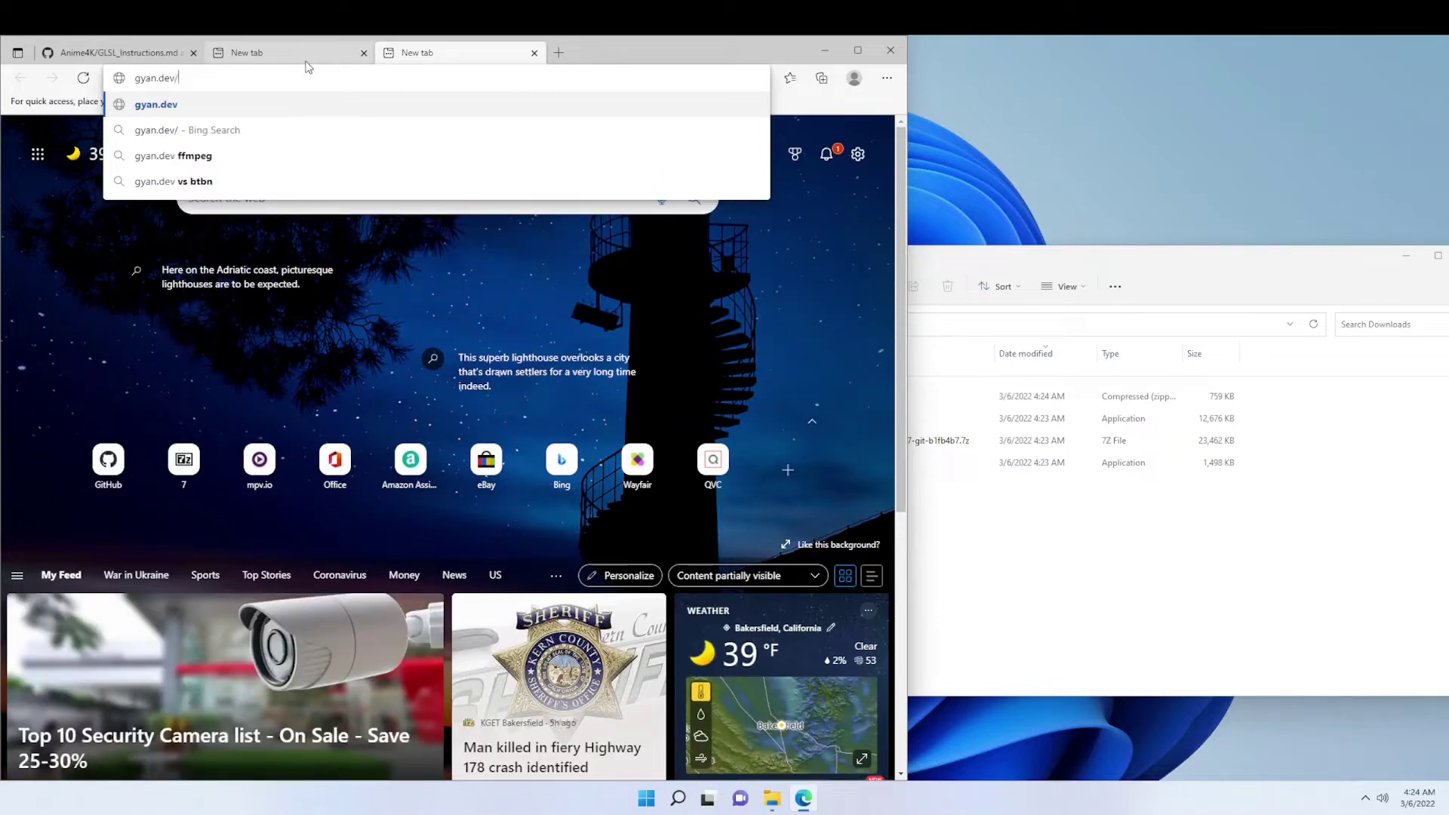
text(ffmpe)
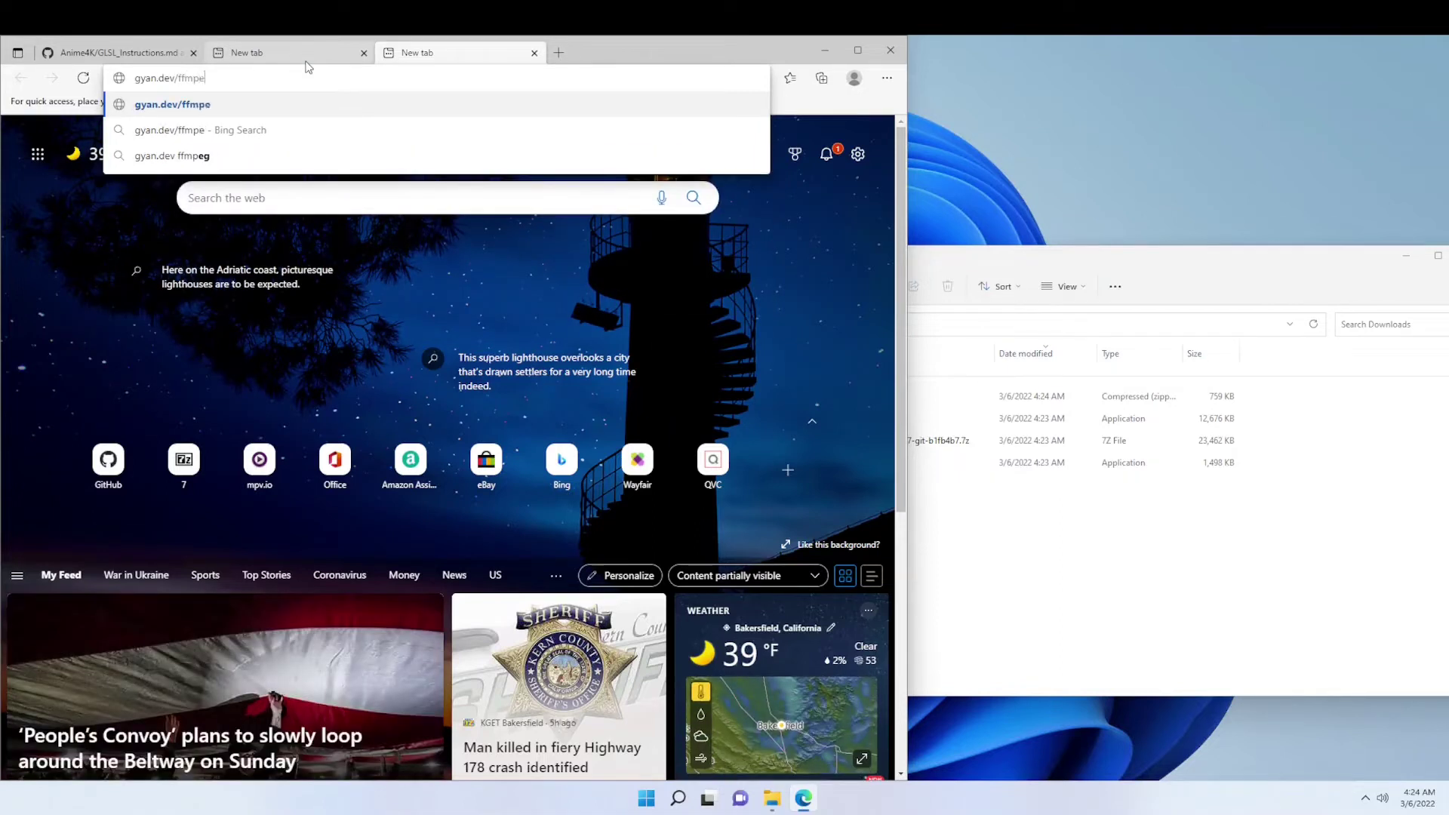
text(g/build)
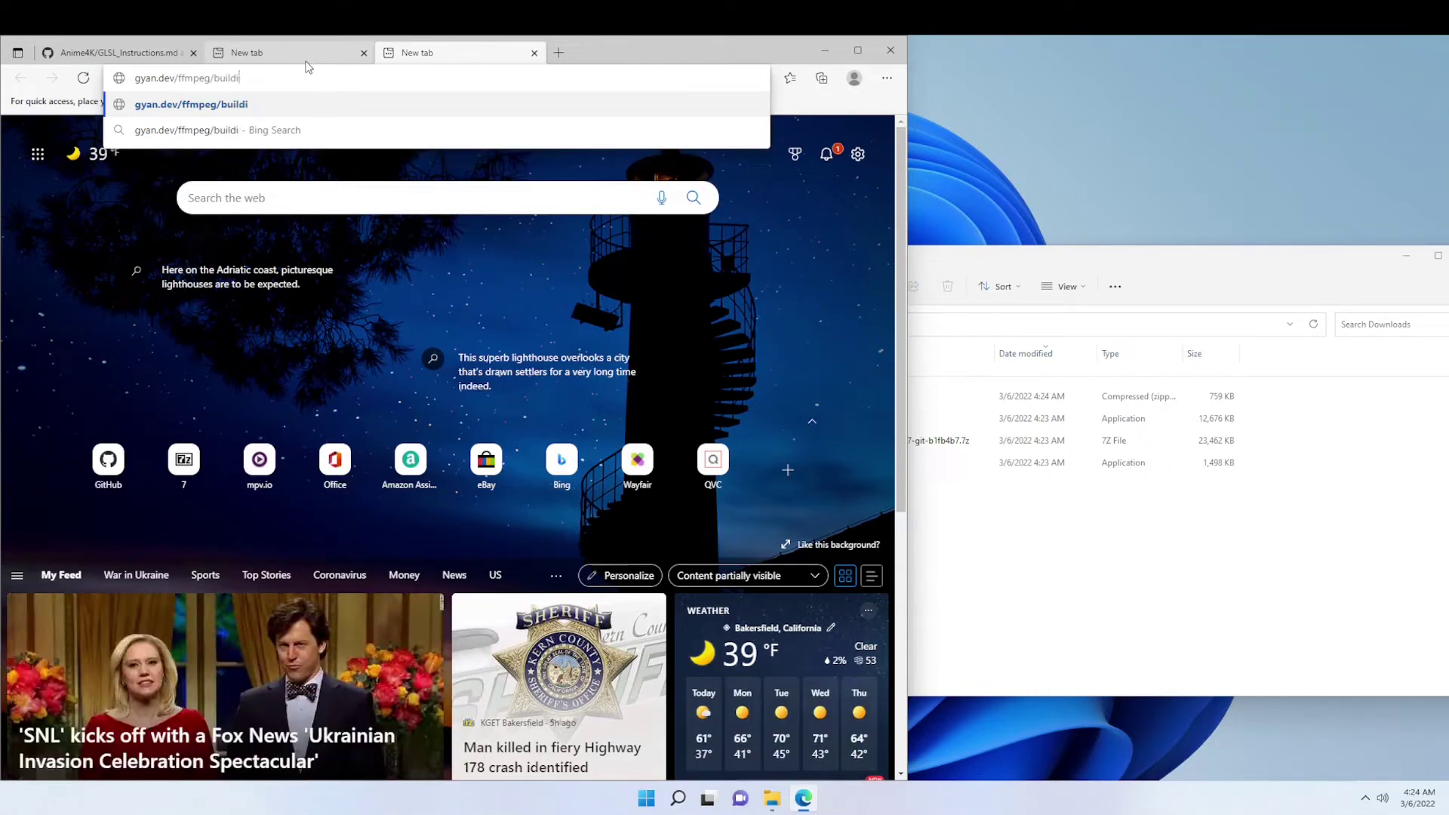
key(Return)
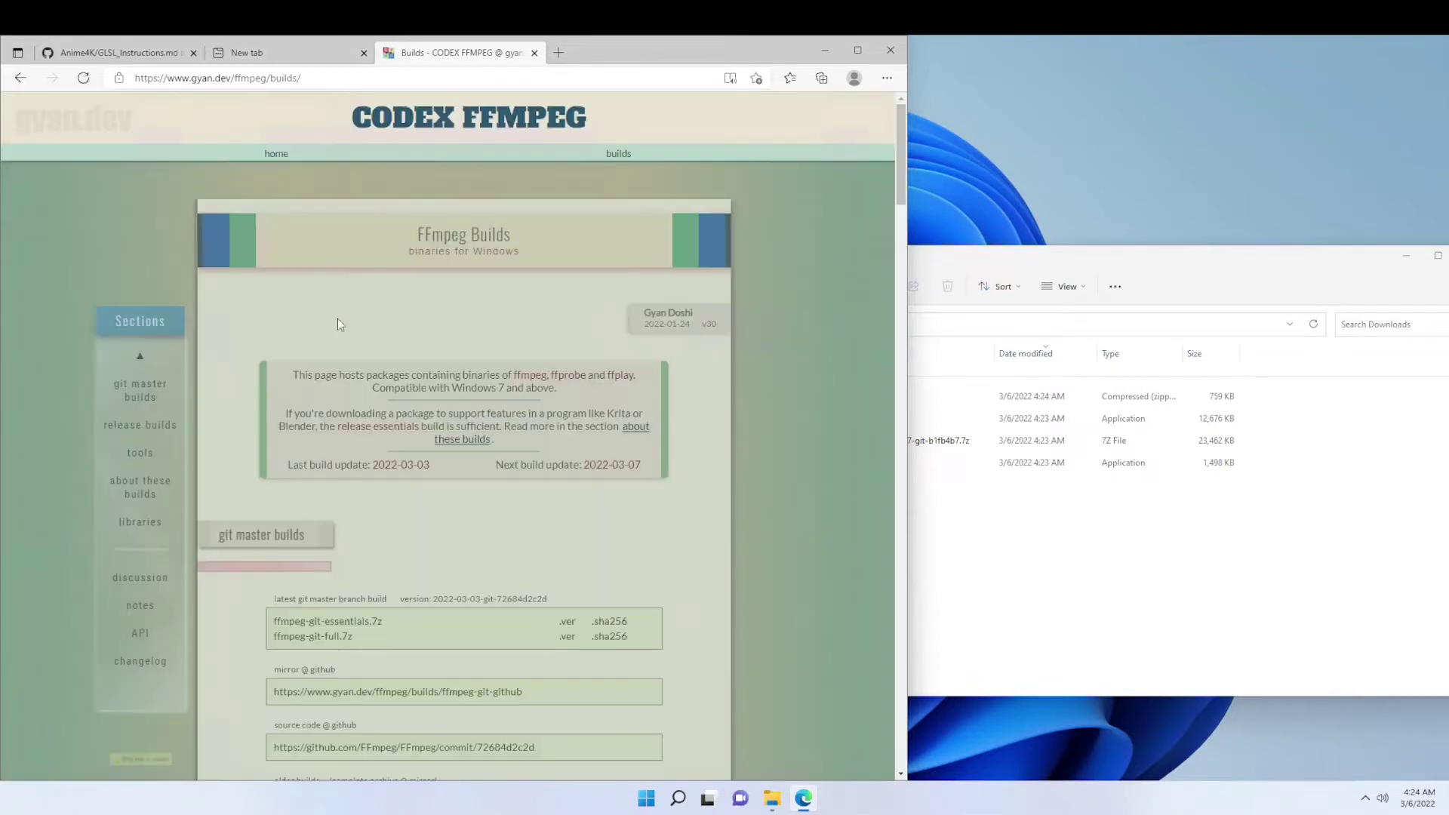
click(323, 624)
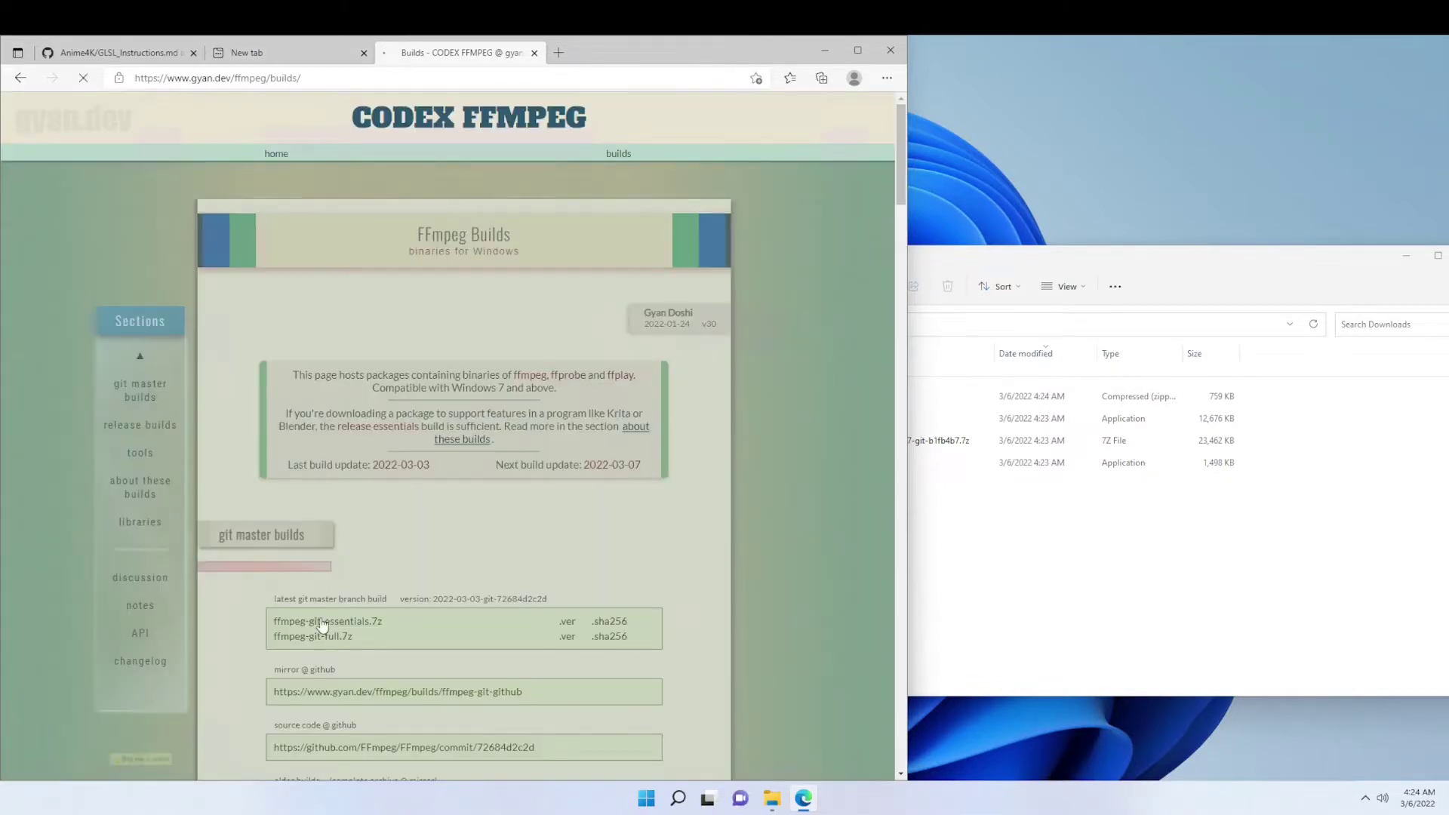
middle_click(407, 54)
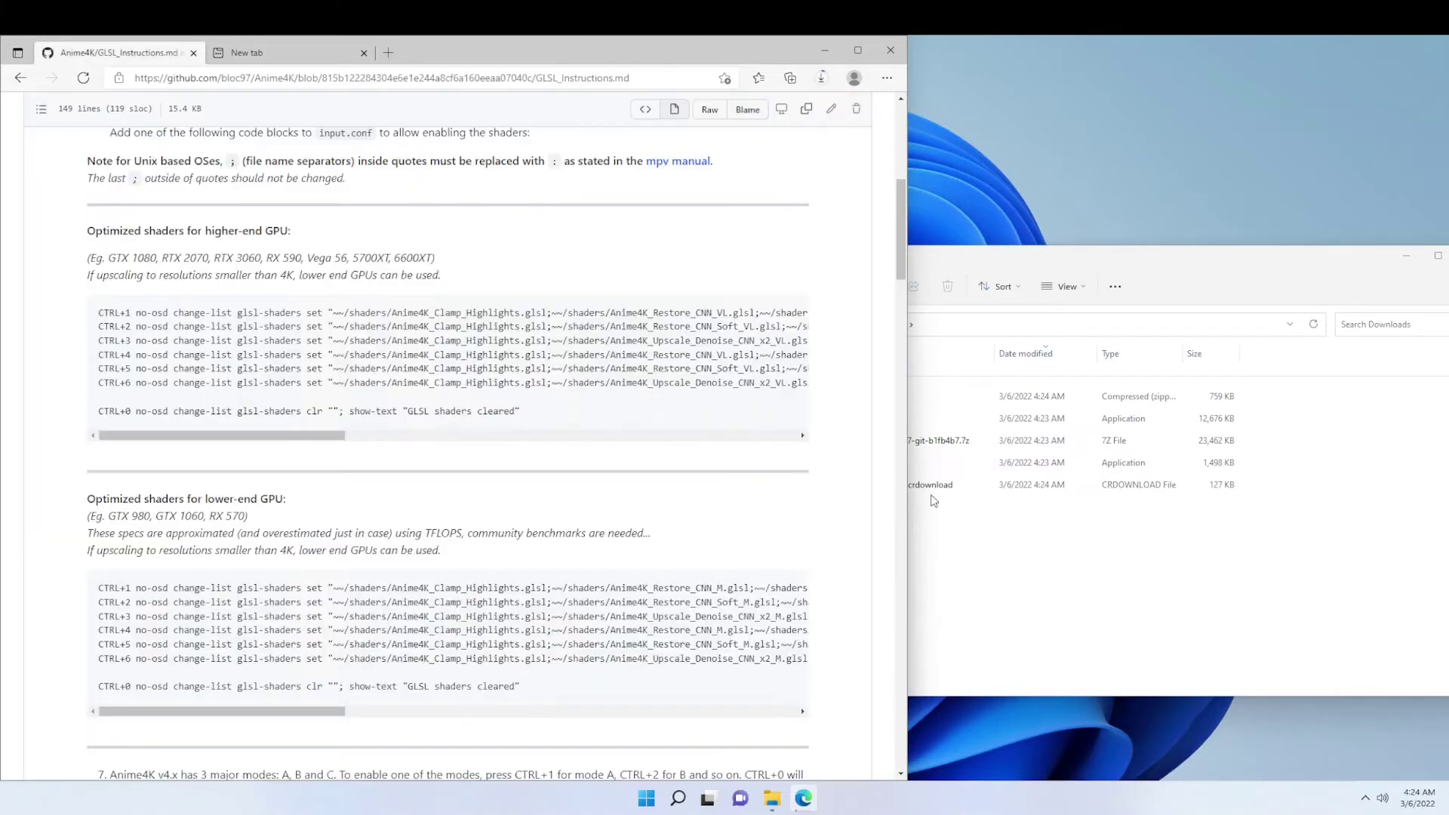
- Install 7-Zip from the downloaded 7z2107-x64 installer into C:\Program Files\7-Zip\ and close the setup
click(1002, 557)
double_click(875, 464)
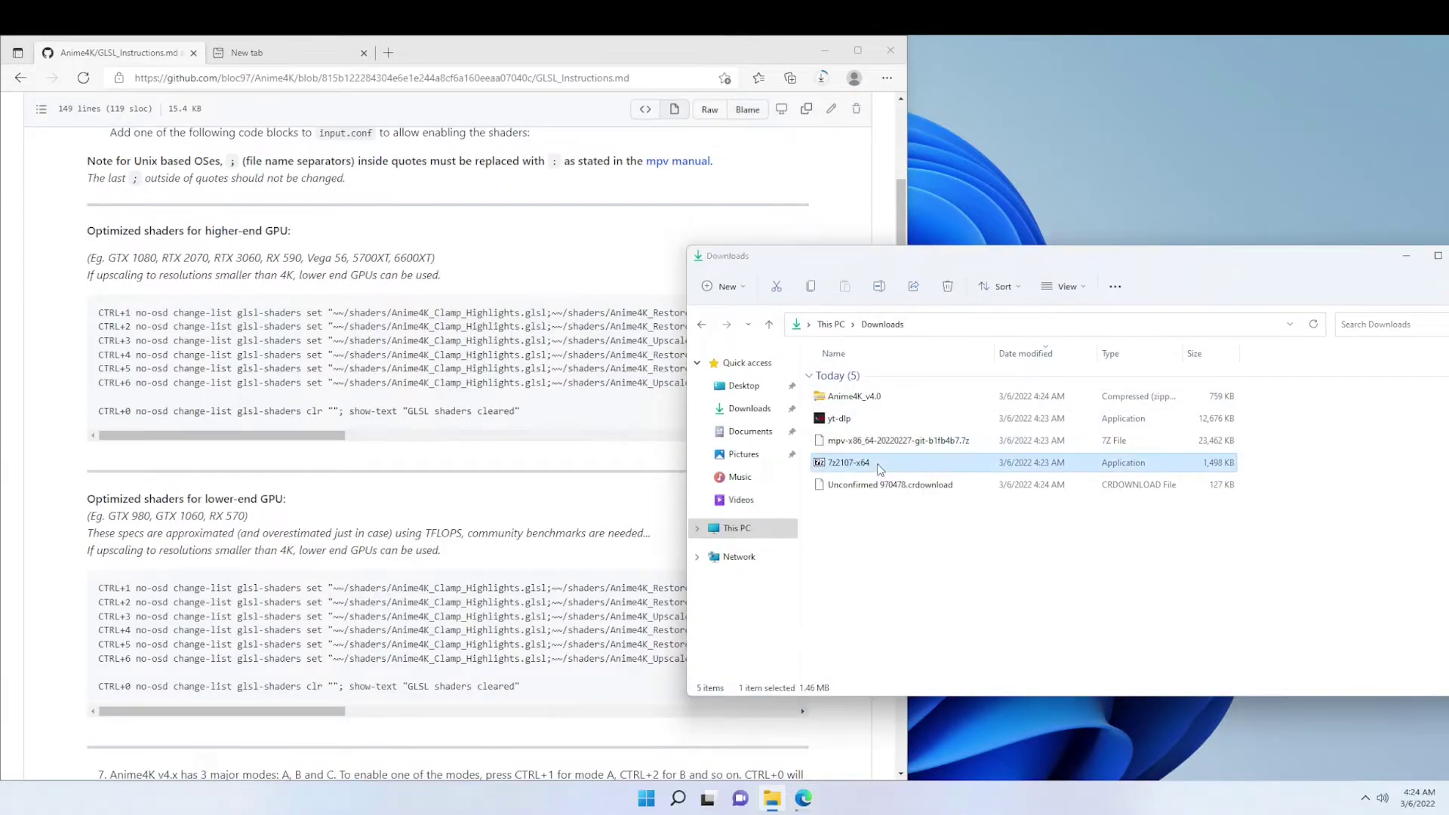
click(728, 466)
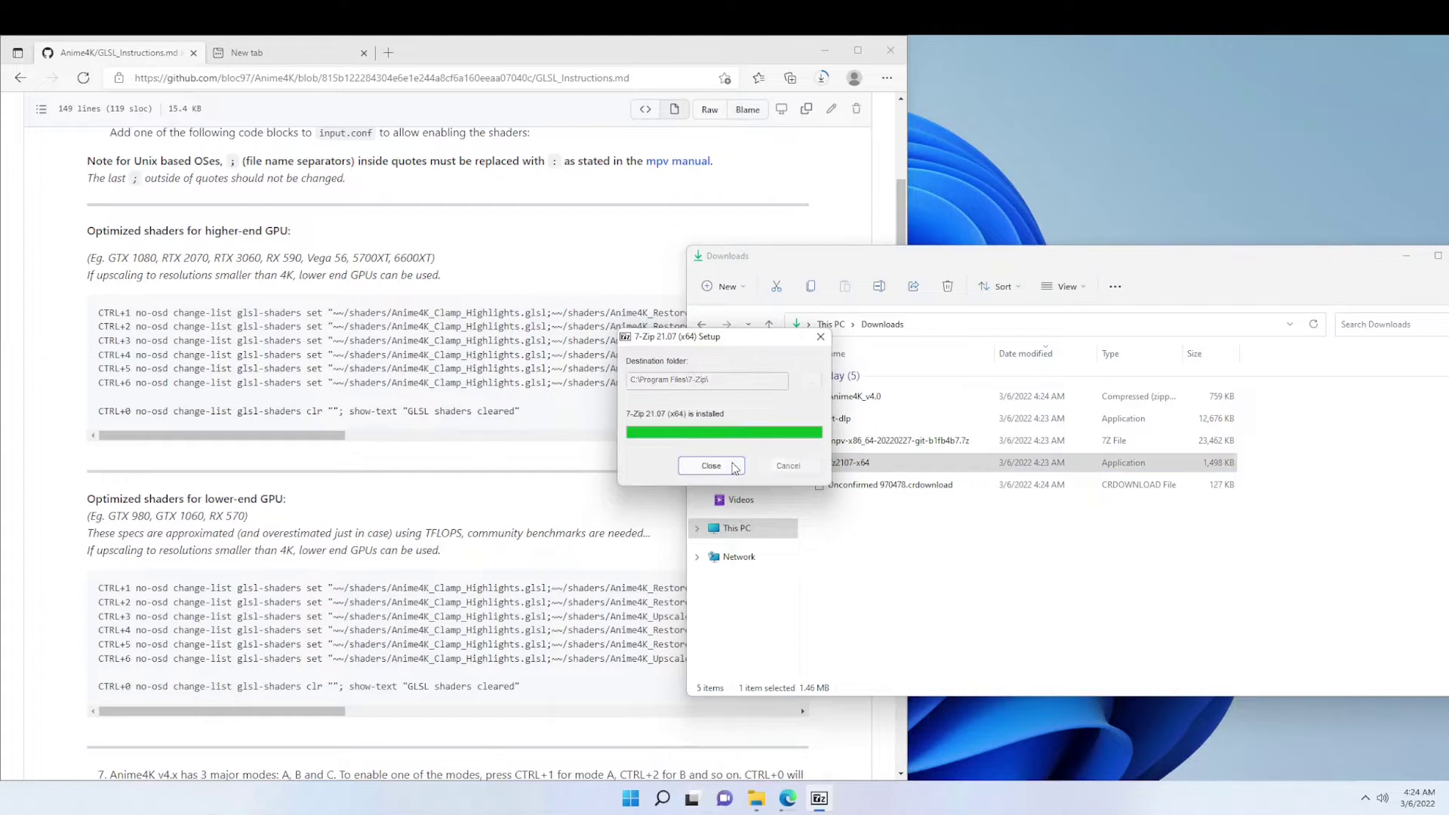
click(732, 468)
- Extract the mpv-x86_64 archive with 7-Zip into a folder of its own name and delete the archive
right_click(864, 444)
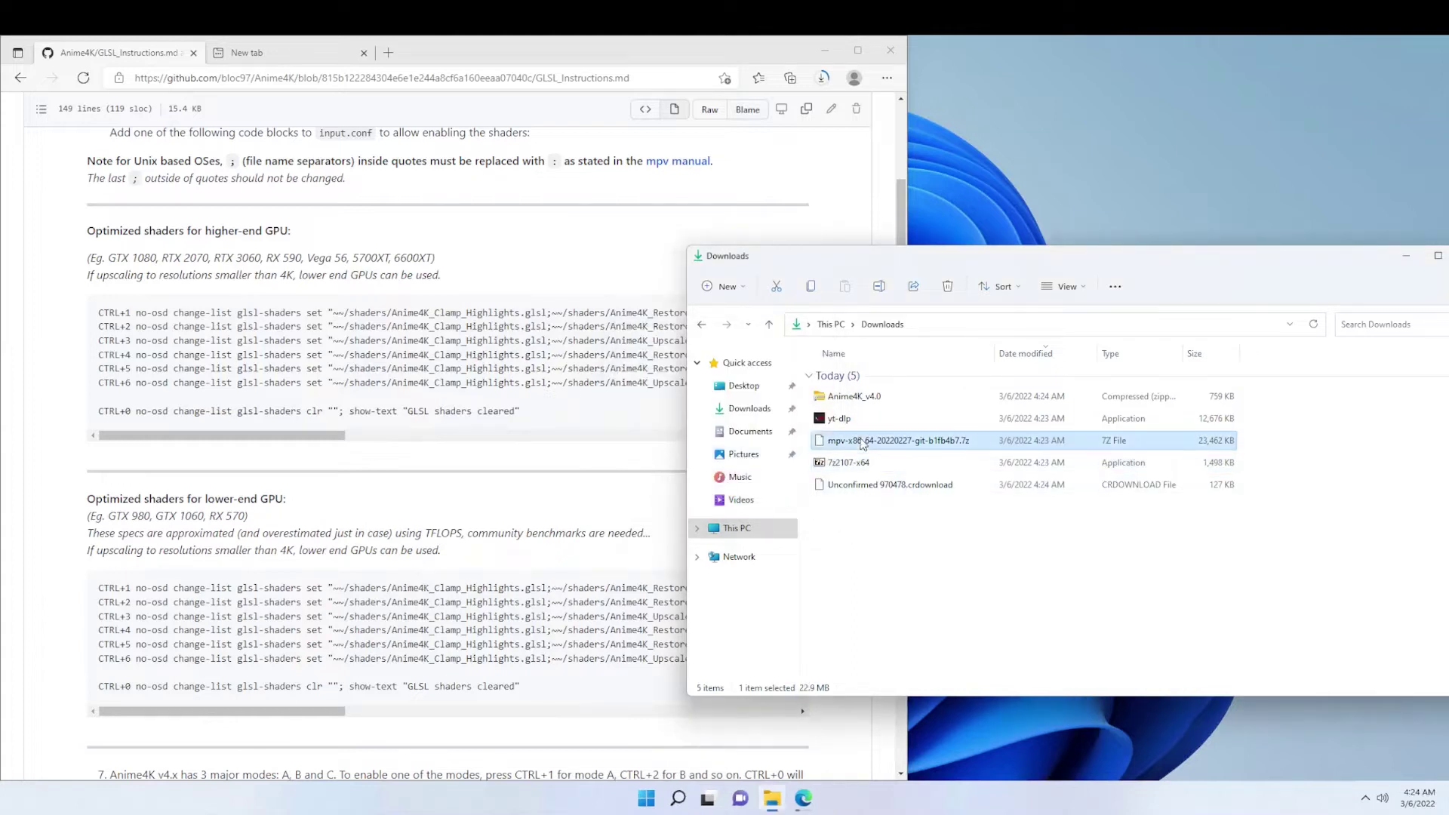
click(935, 585)
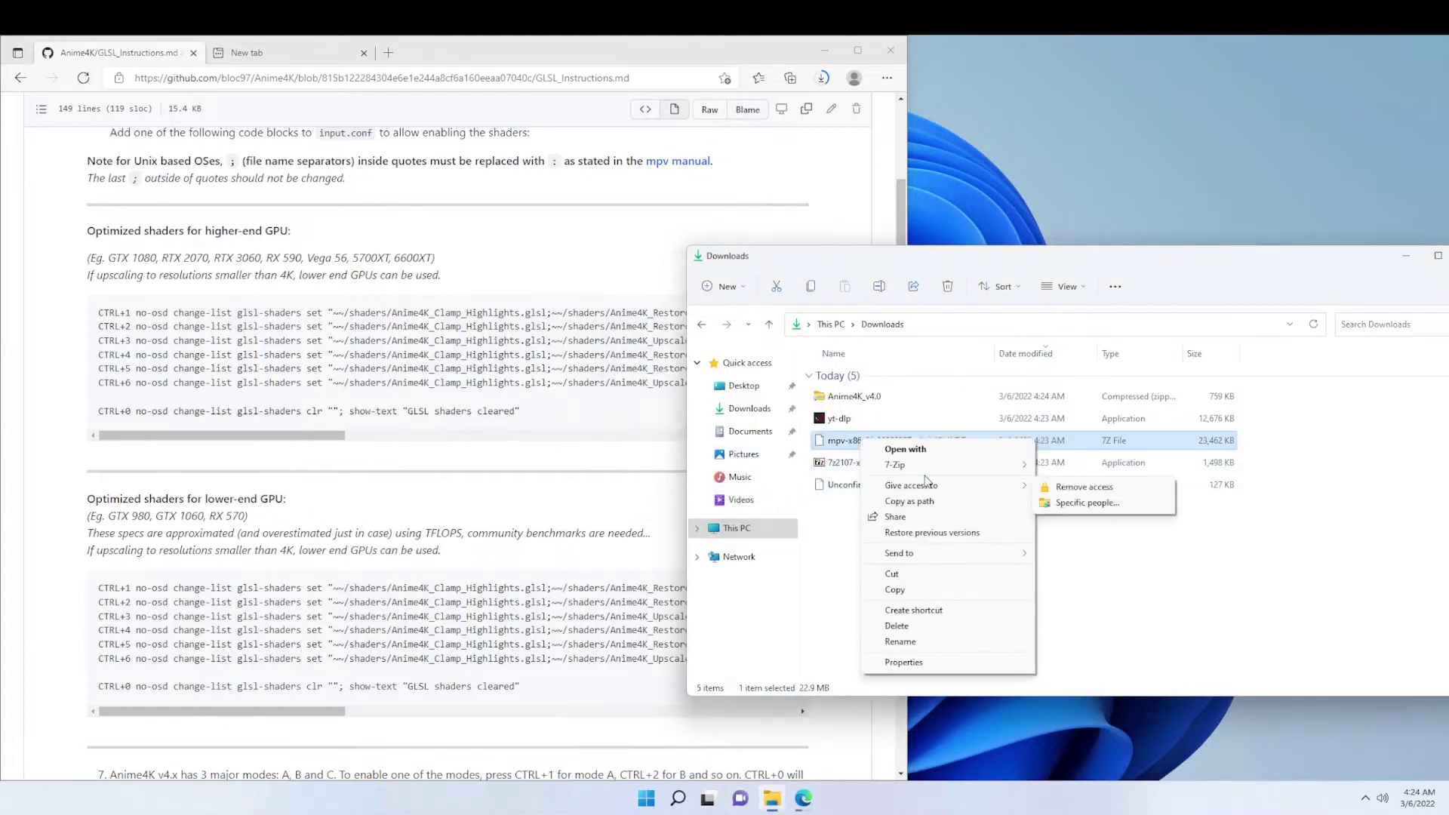
mouse_move(943, 465)
click(1075, 531)
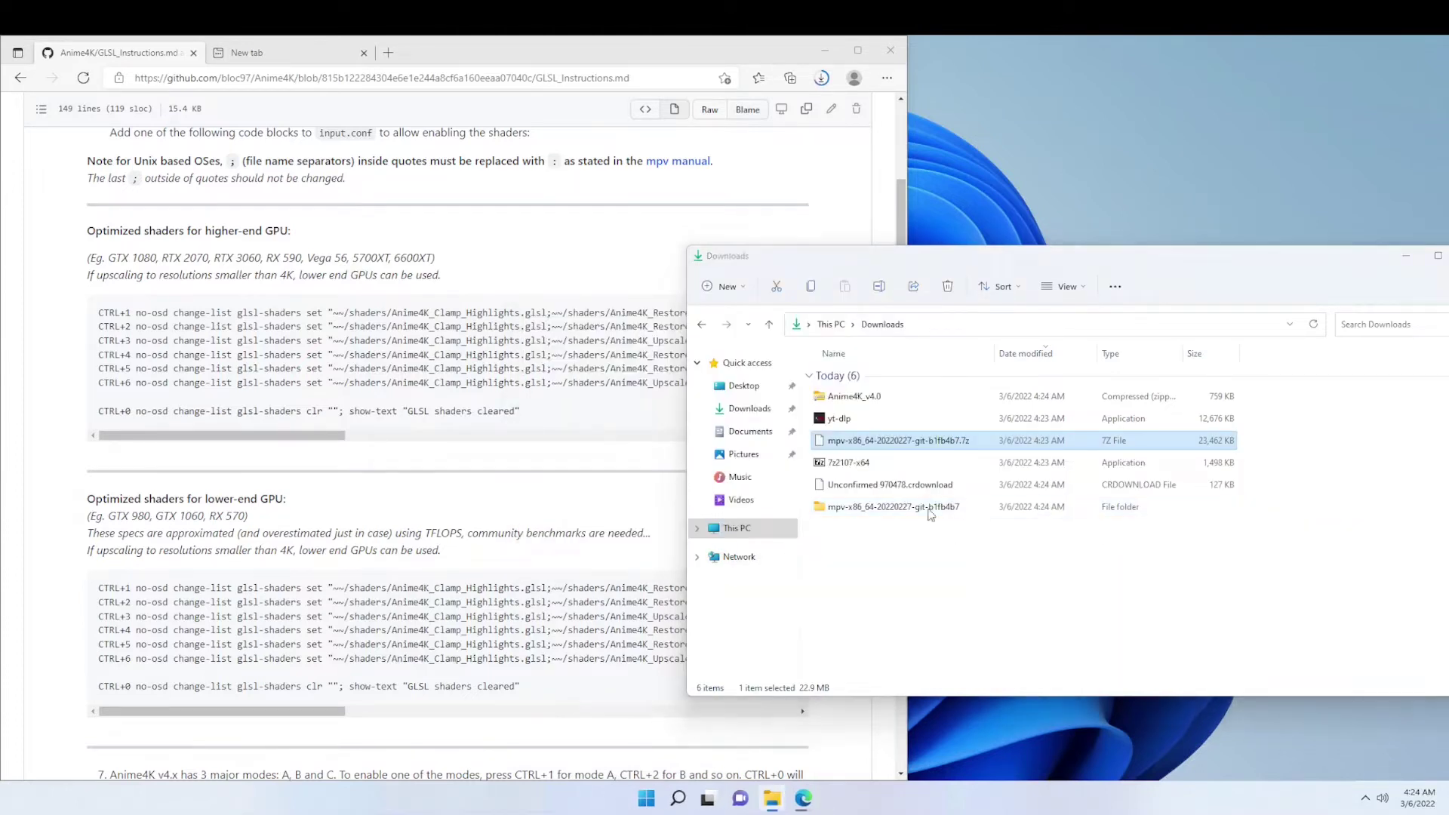
key(Delete)
- Rename the extracted mpv-x86_64 folder as mpv
click(875, 487)
click(875, 487)
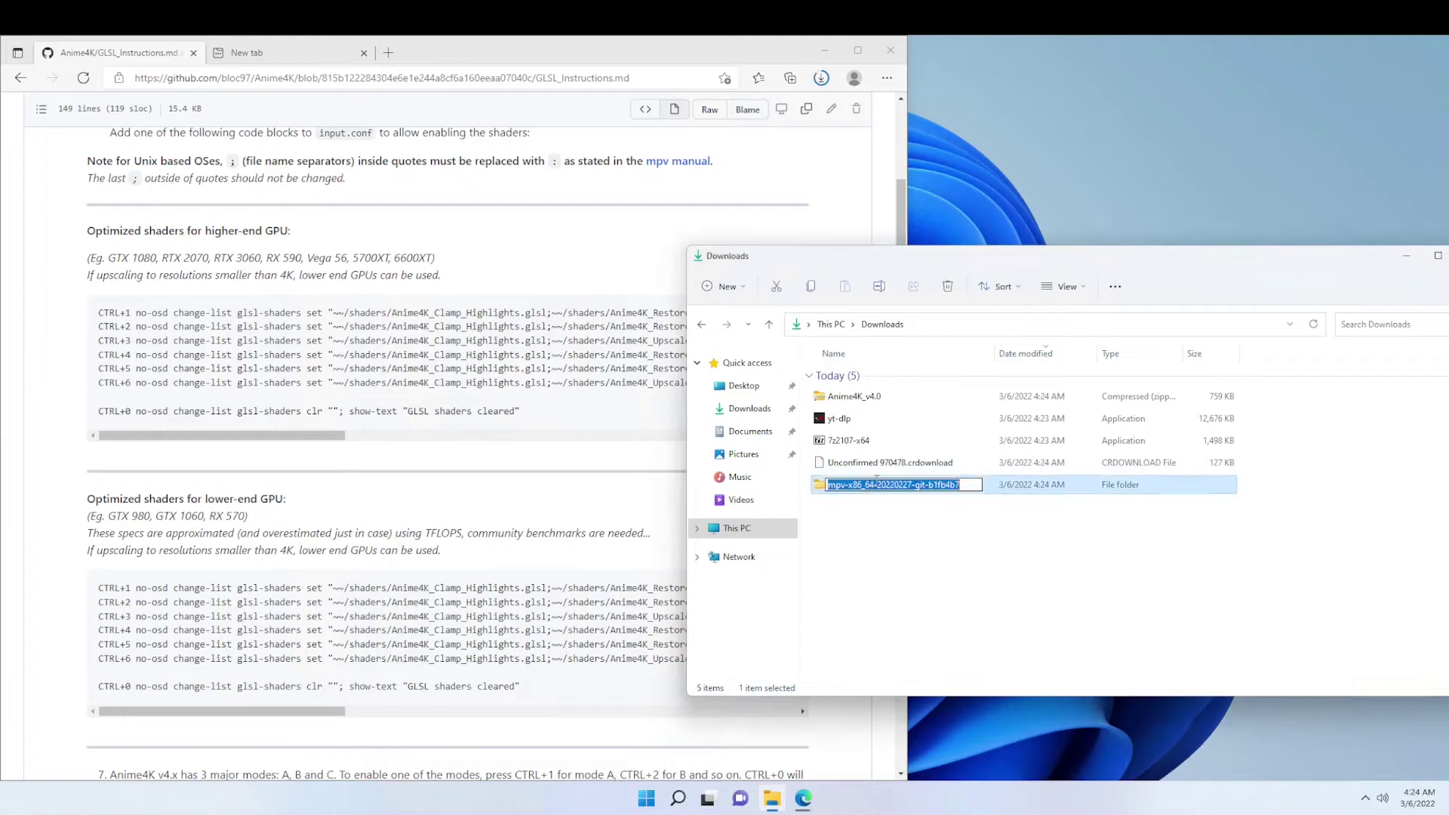
text(mpv)
key(Return)
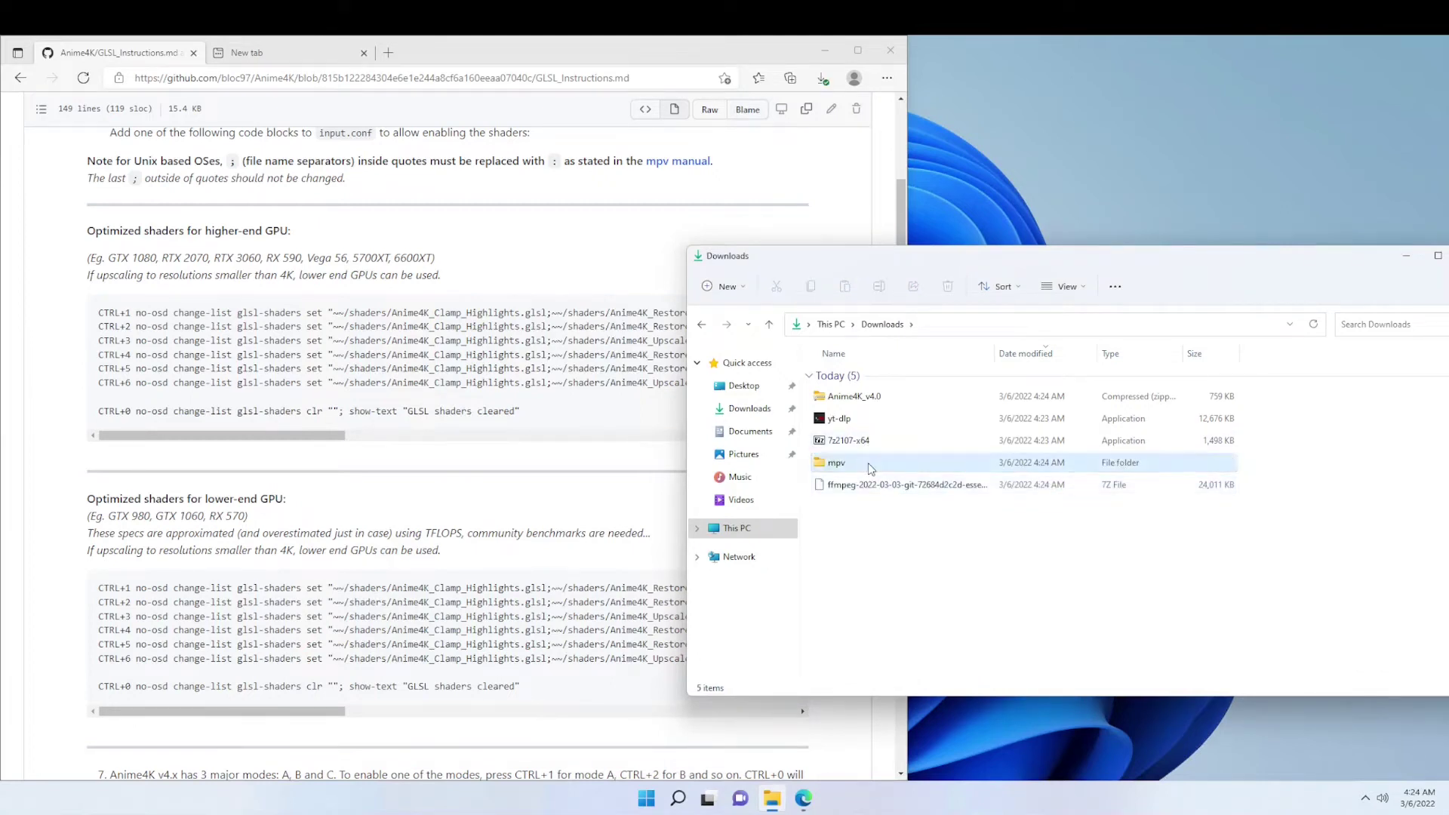
- Run mpv-install as administrator from the mpv folder's installer subfolder, and return to Downloads with the console window moved aside
double_click(870, 464)
double_click(854, 400)
click(853, 400)
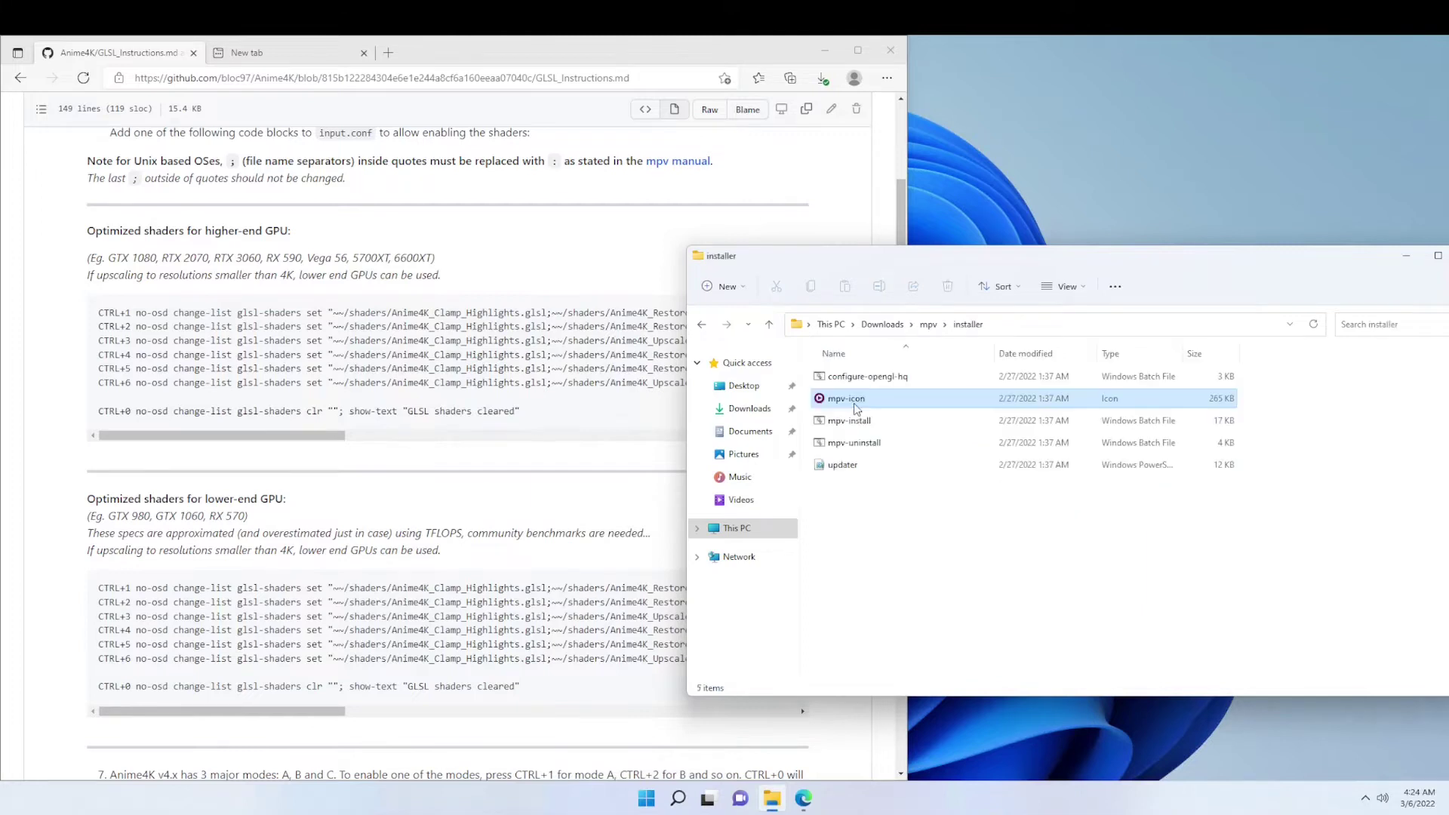
right_click(839, 423)
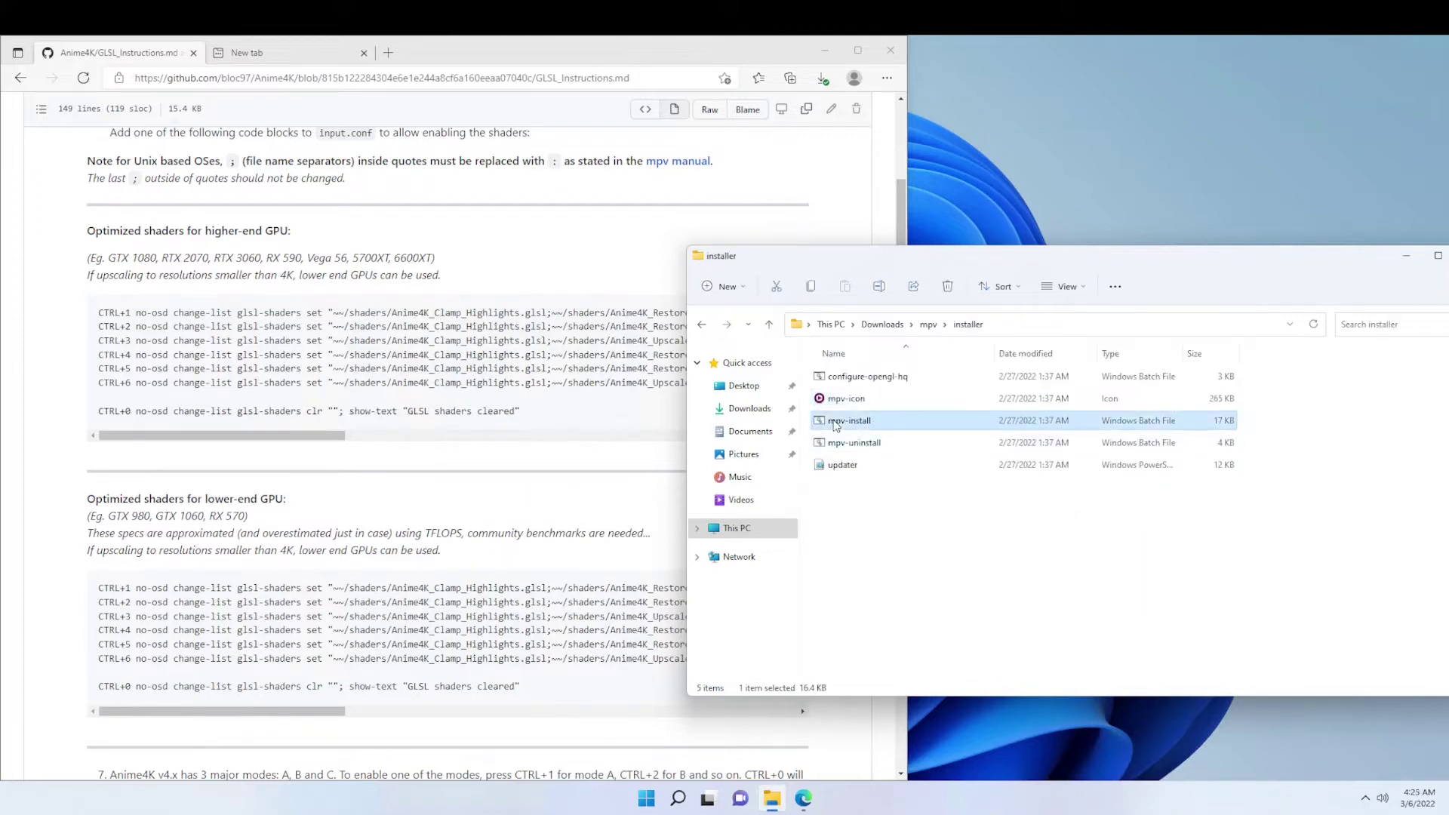
click(903, 492)
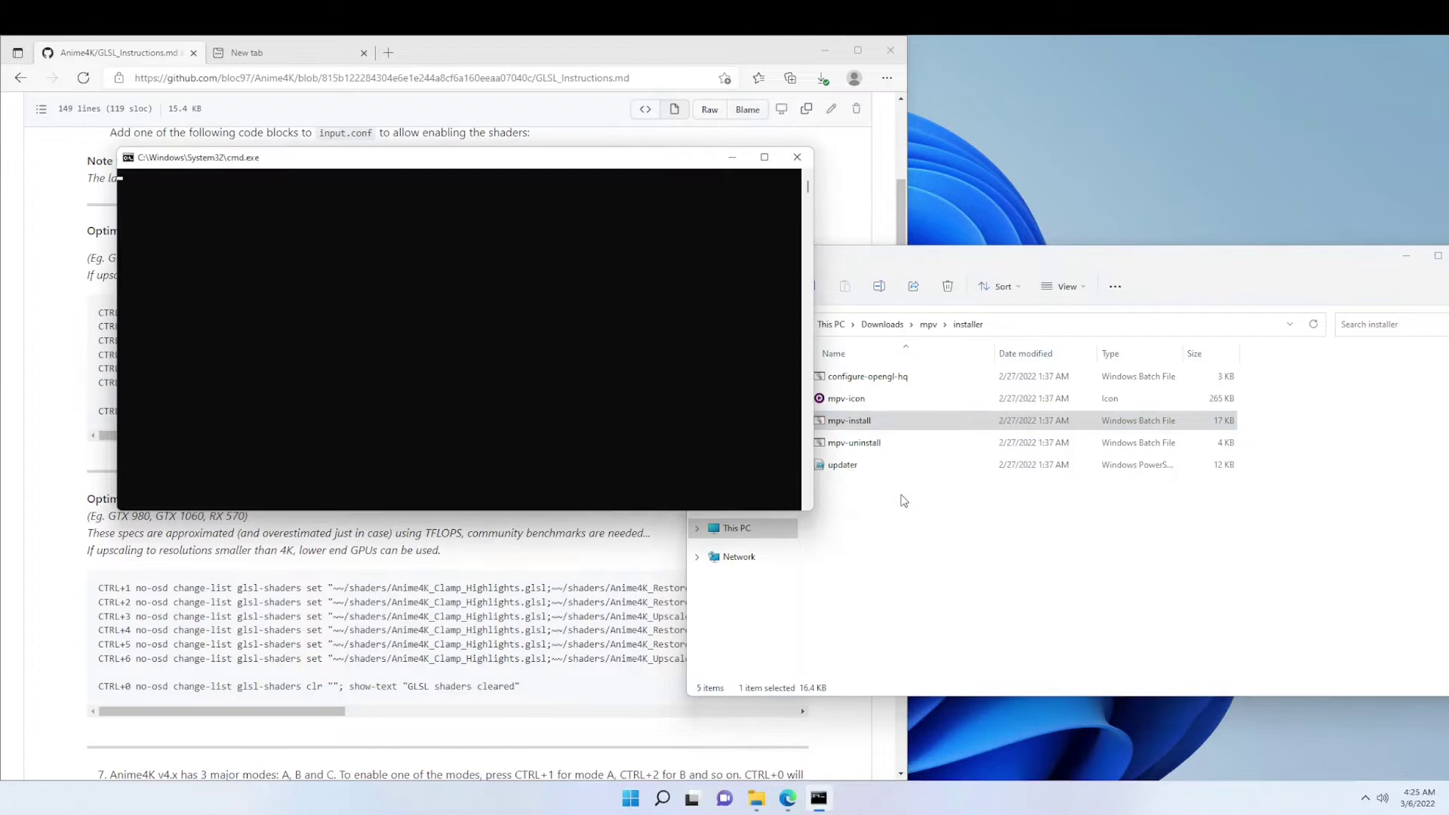
click(882, 324)
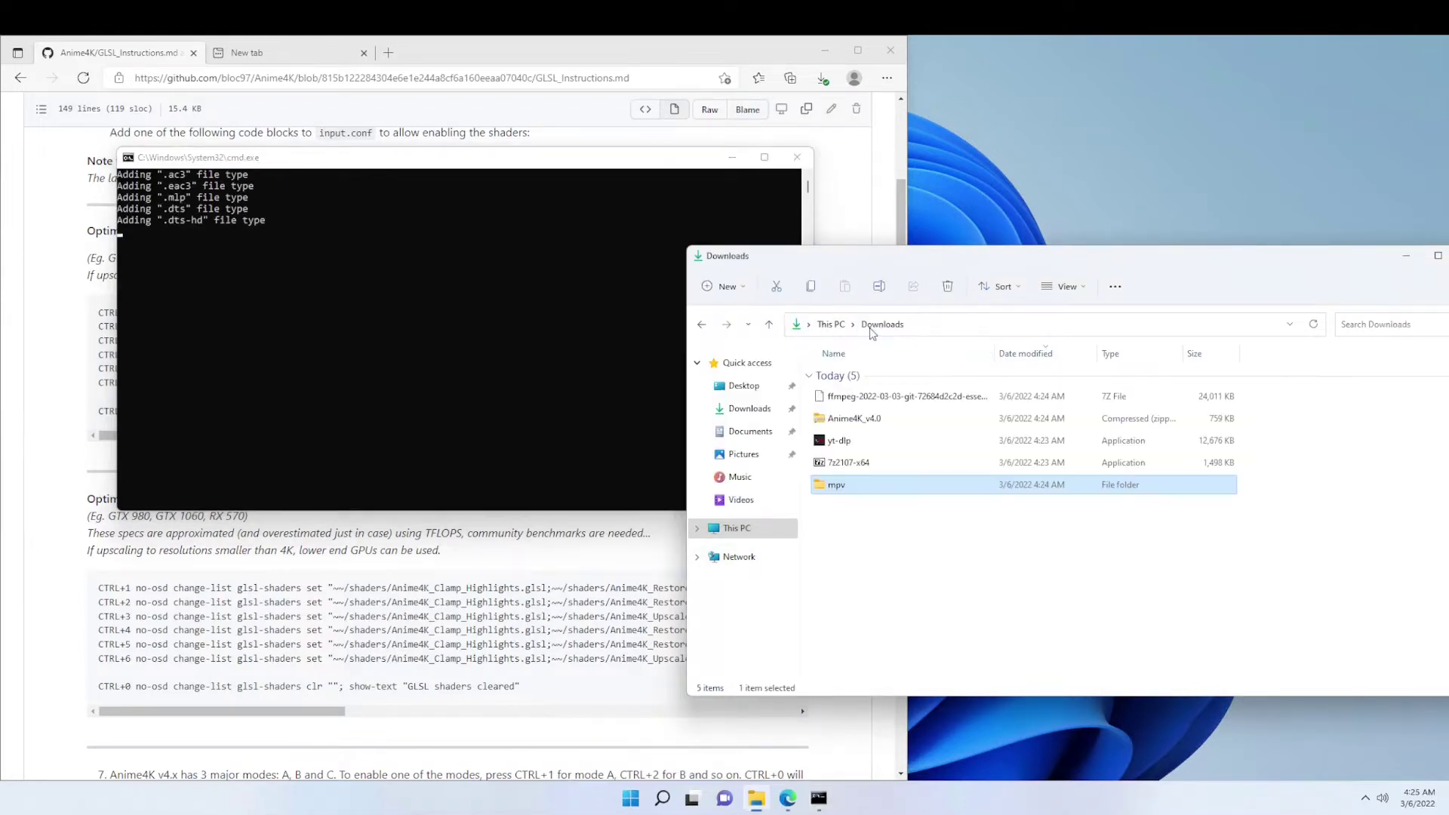
drag(595, 167, 1413, 92)
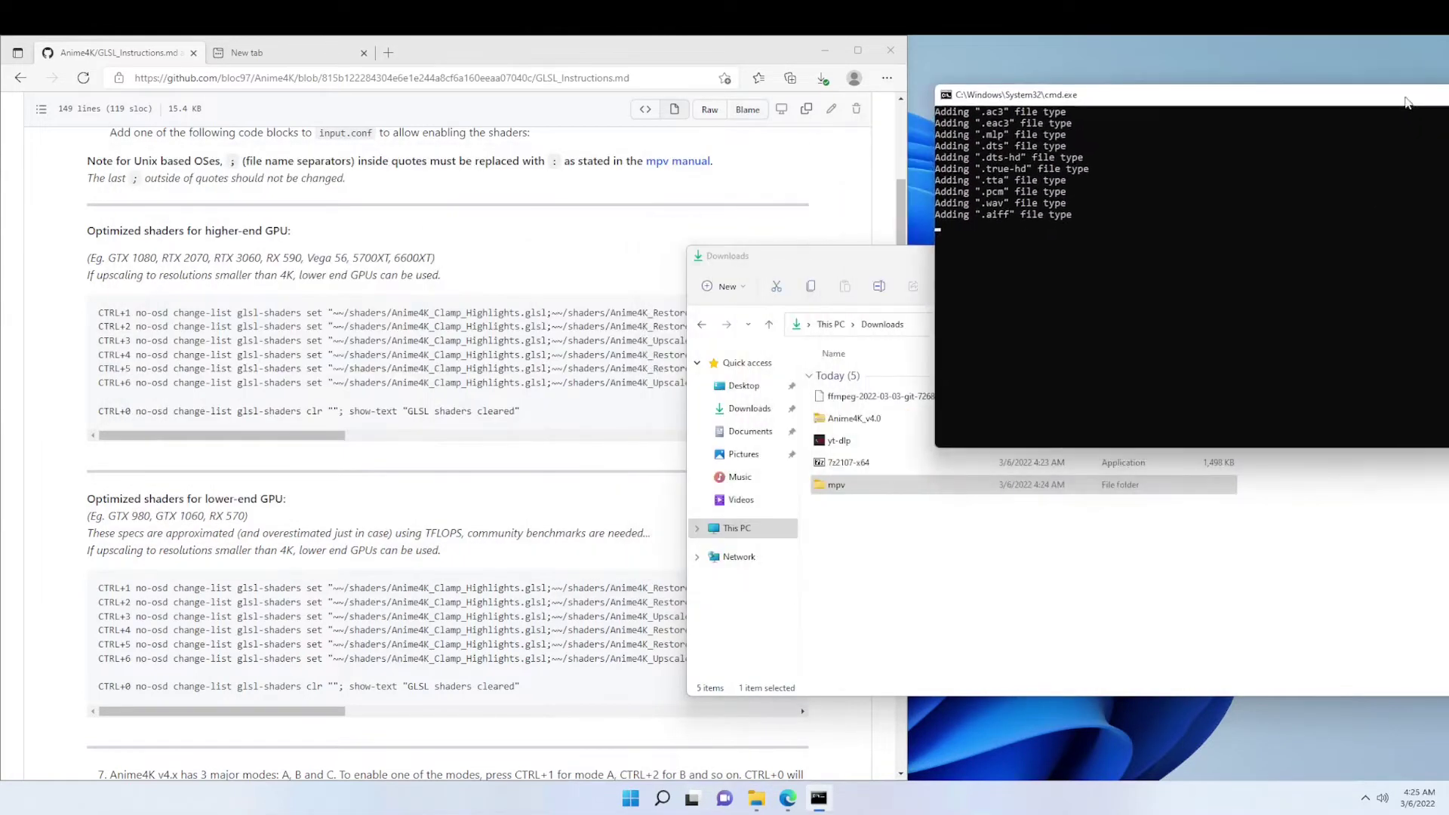
- Extract the Anime4K_v4.0 archive directly into Downloads with 7-Zip and delete the archive
click(981, 528)
right_click(879, 422)
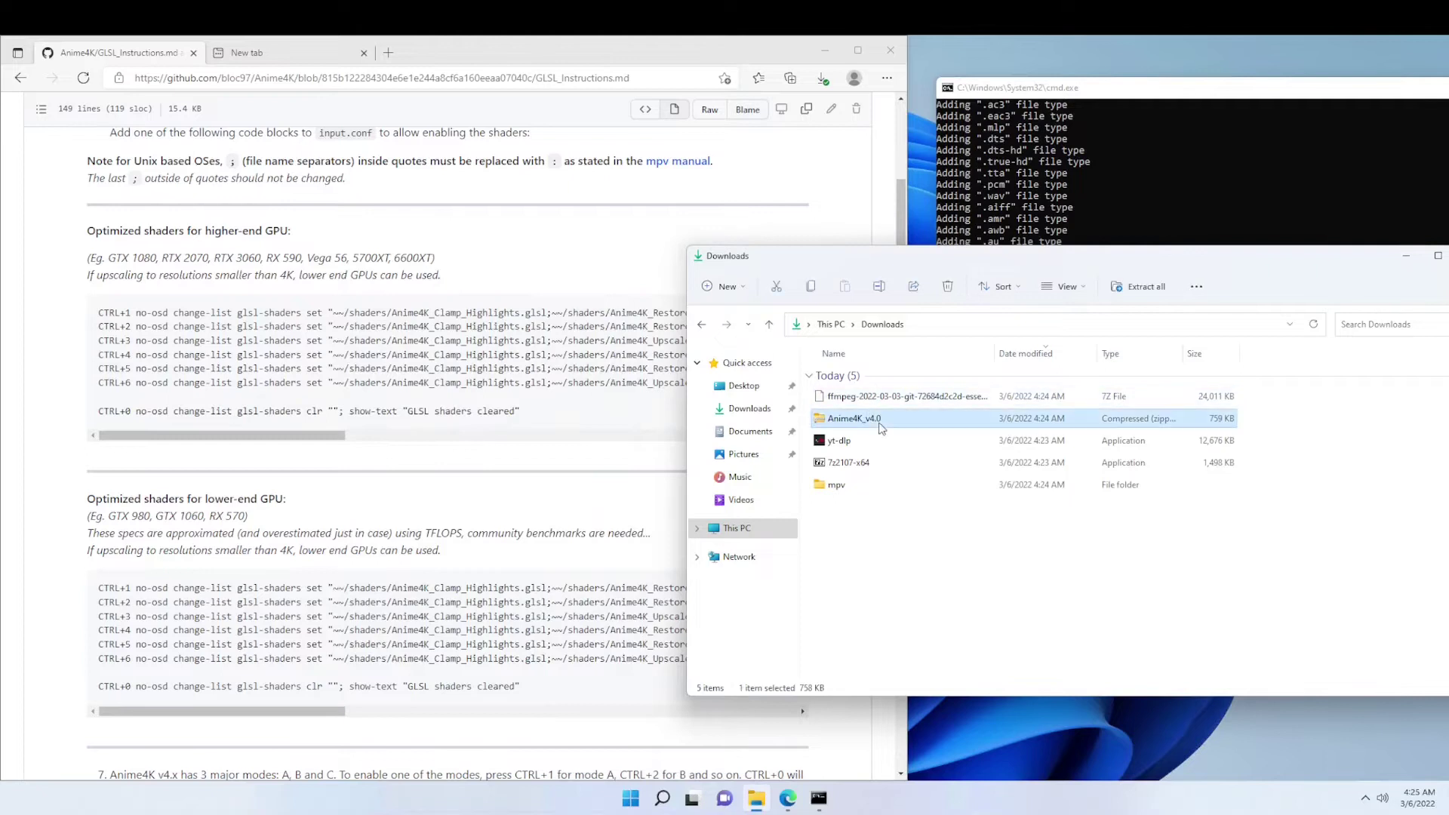
click(934, 660)
mouse_move(973, 485)
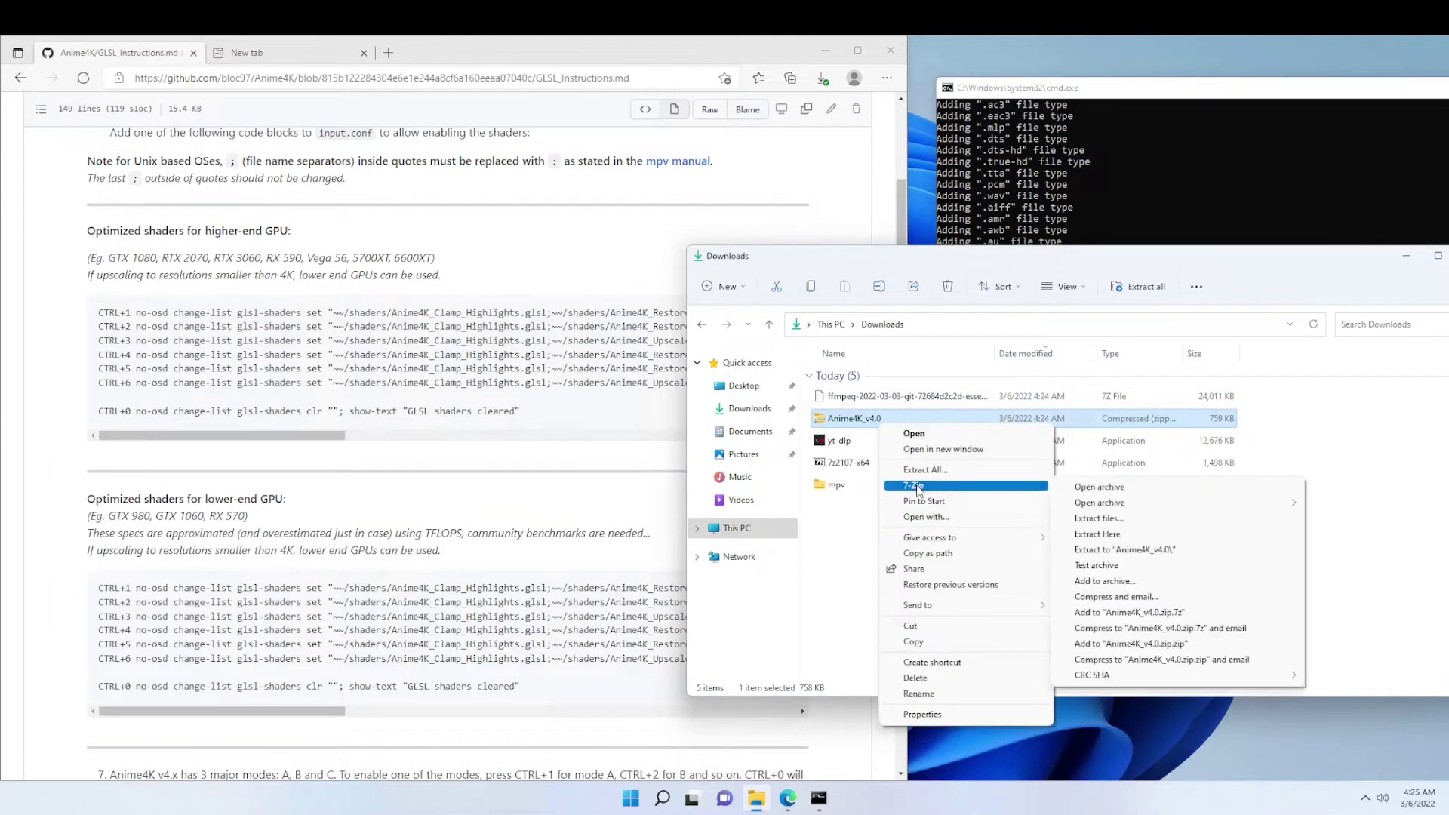
click(1146, 534)
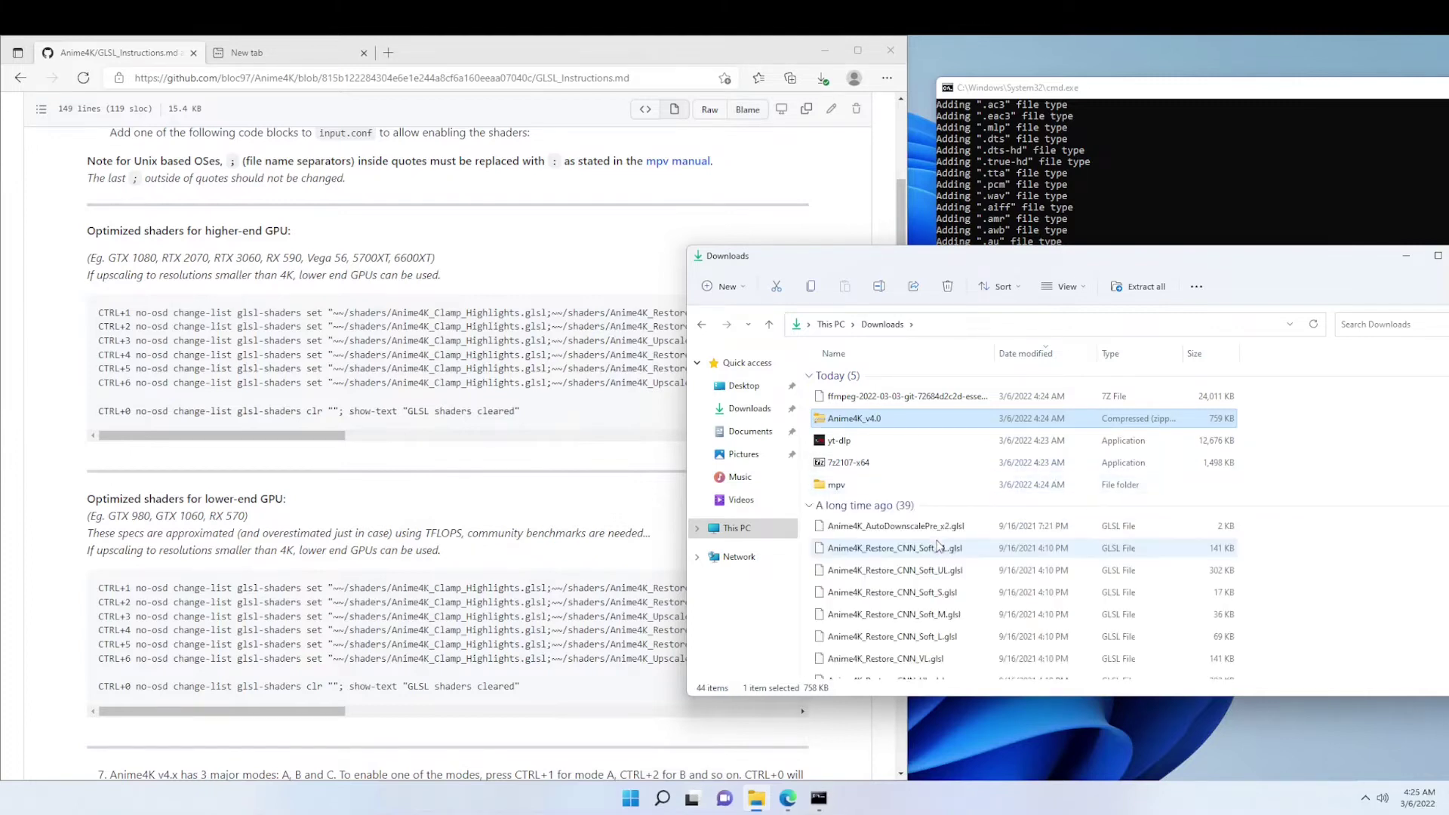
key(Delete)
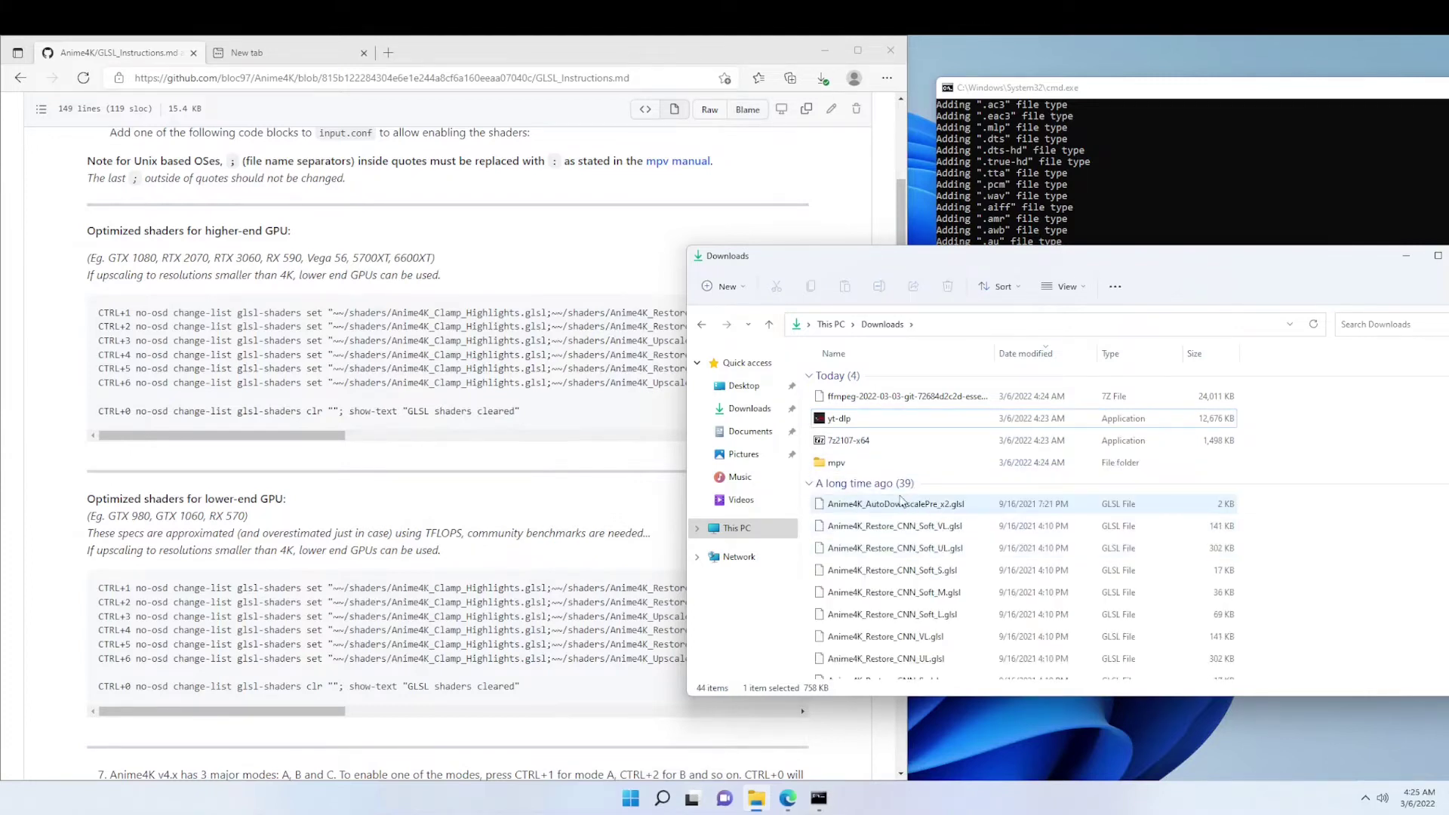
- Cut all the extracted Anime4K .glsl shader files in Downloads
scroll(913, 482, down, 1)
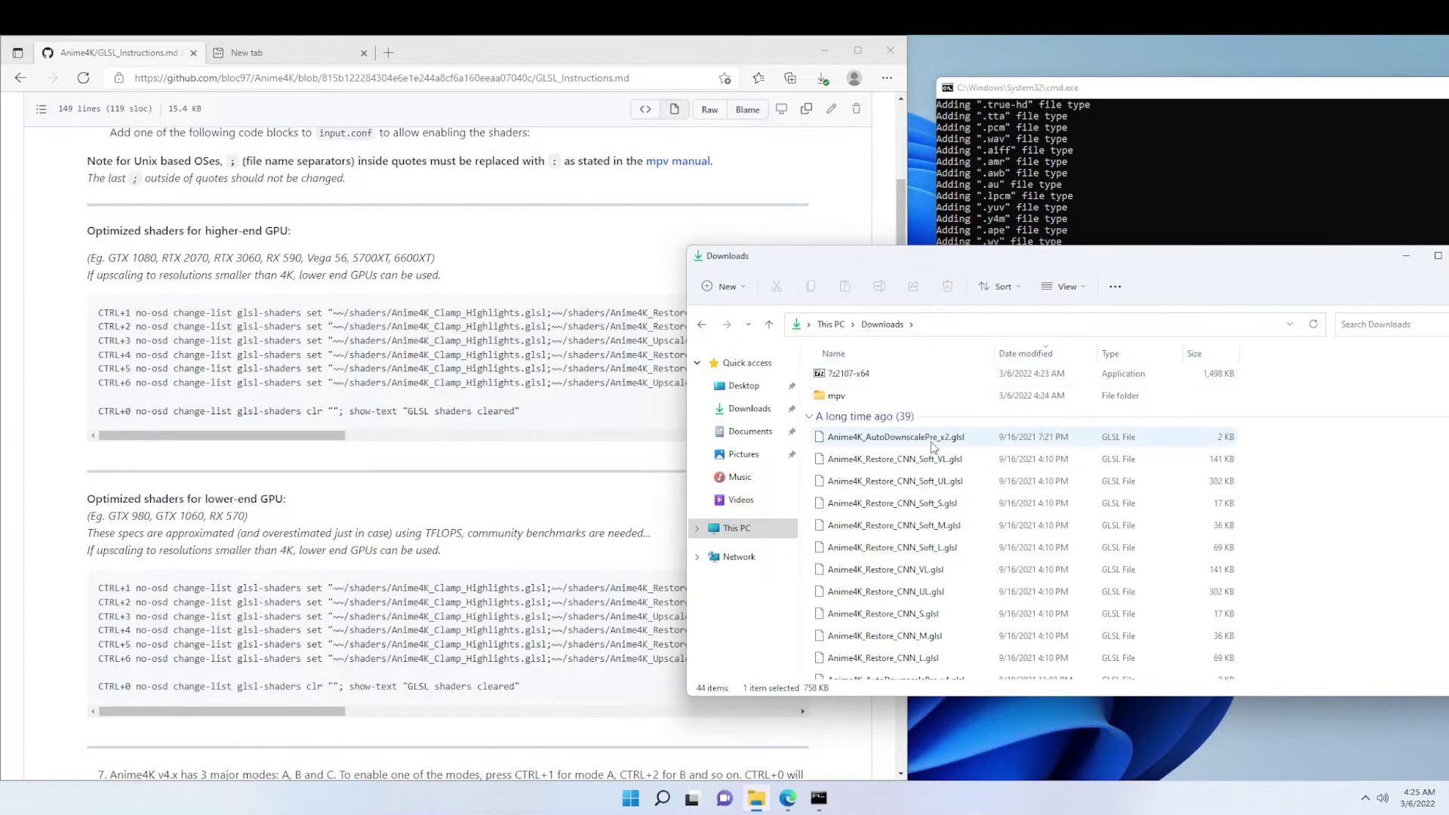
scroll(906, 621, down, 5)
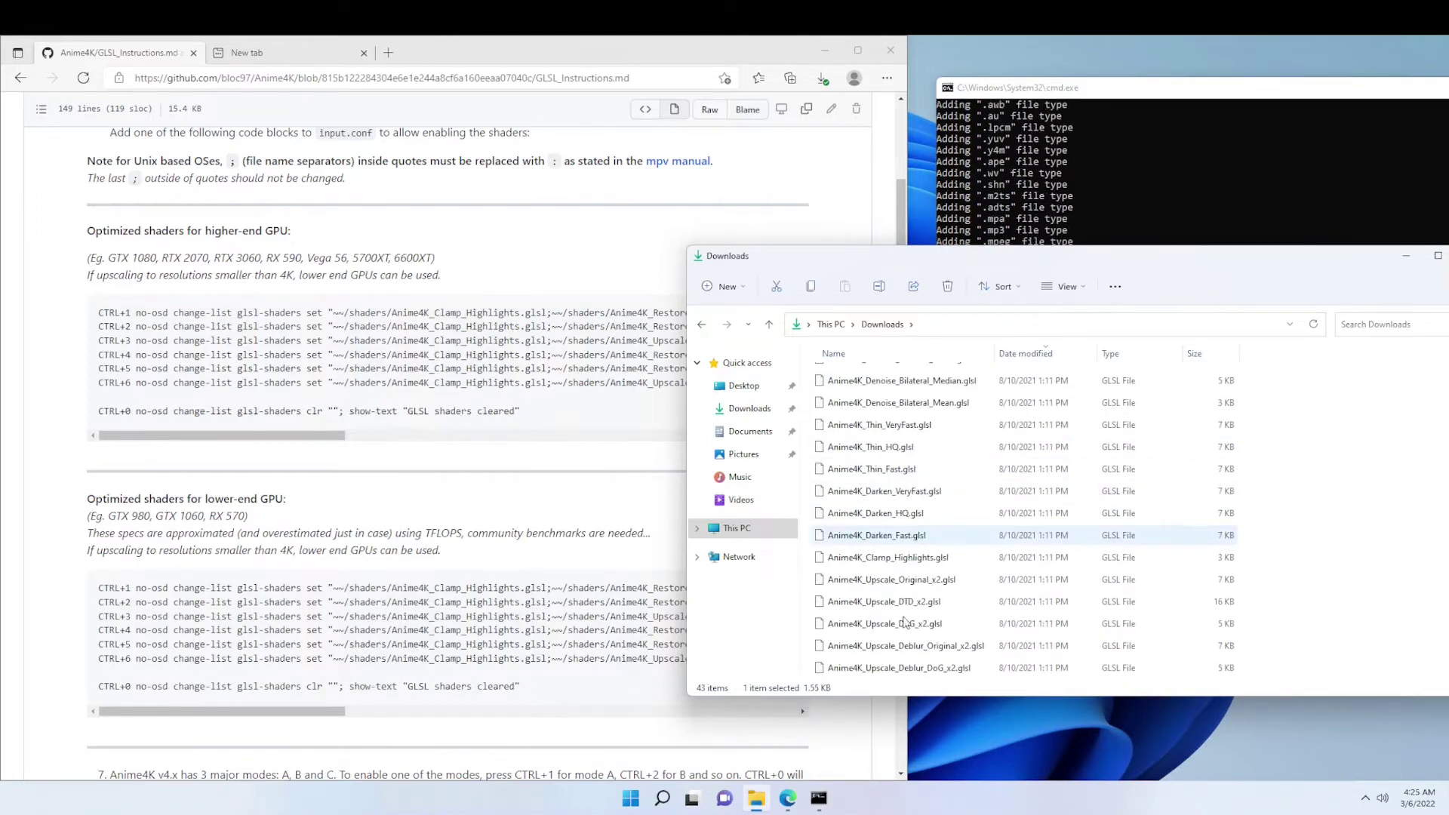
shift+click(935, 604)
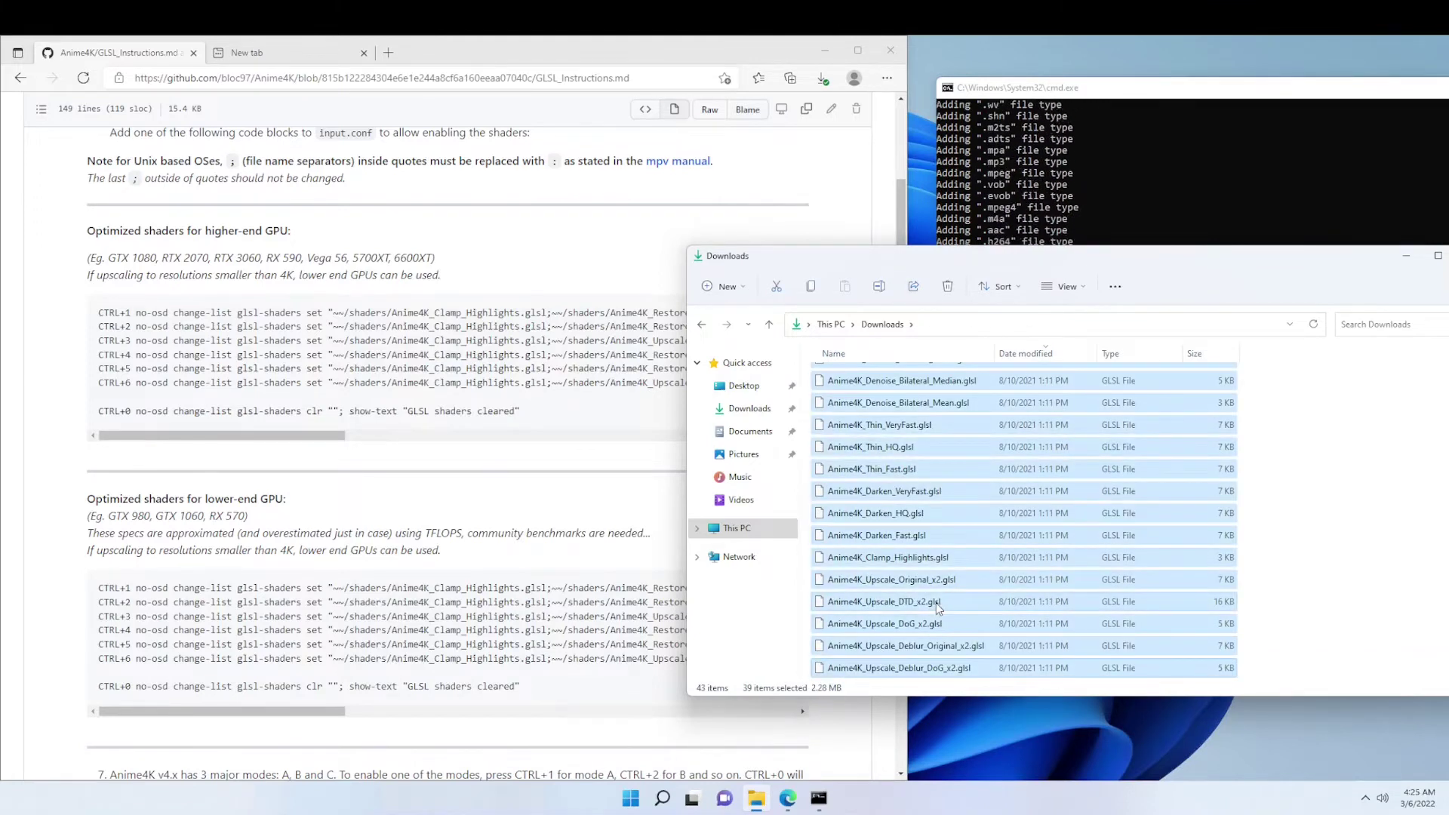
scroll(936, 603, up, 8)
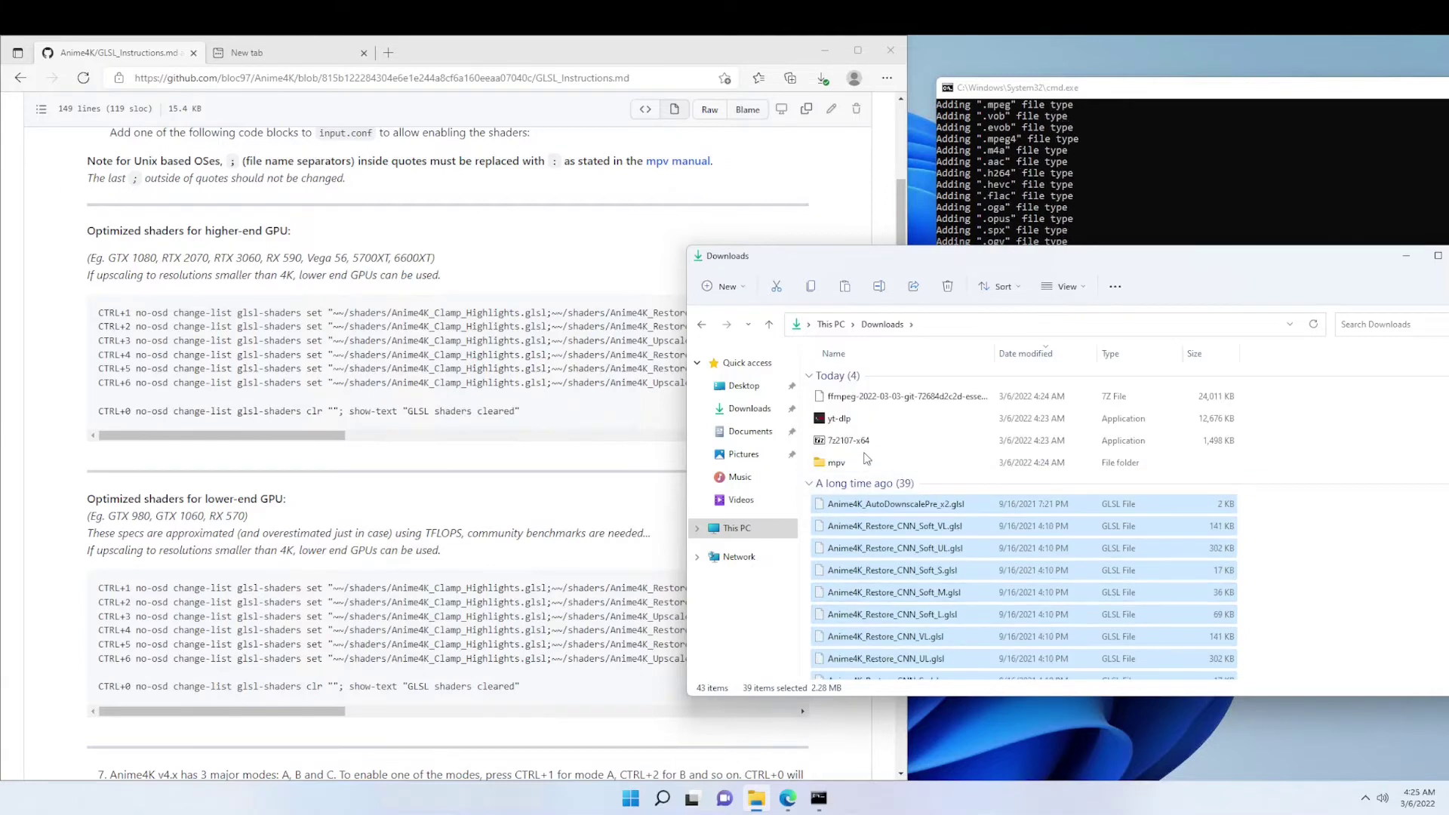
- Create a folder named shaders in the mpv subfolder of the mpv folder
double_click(868, 459)
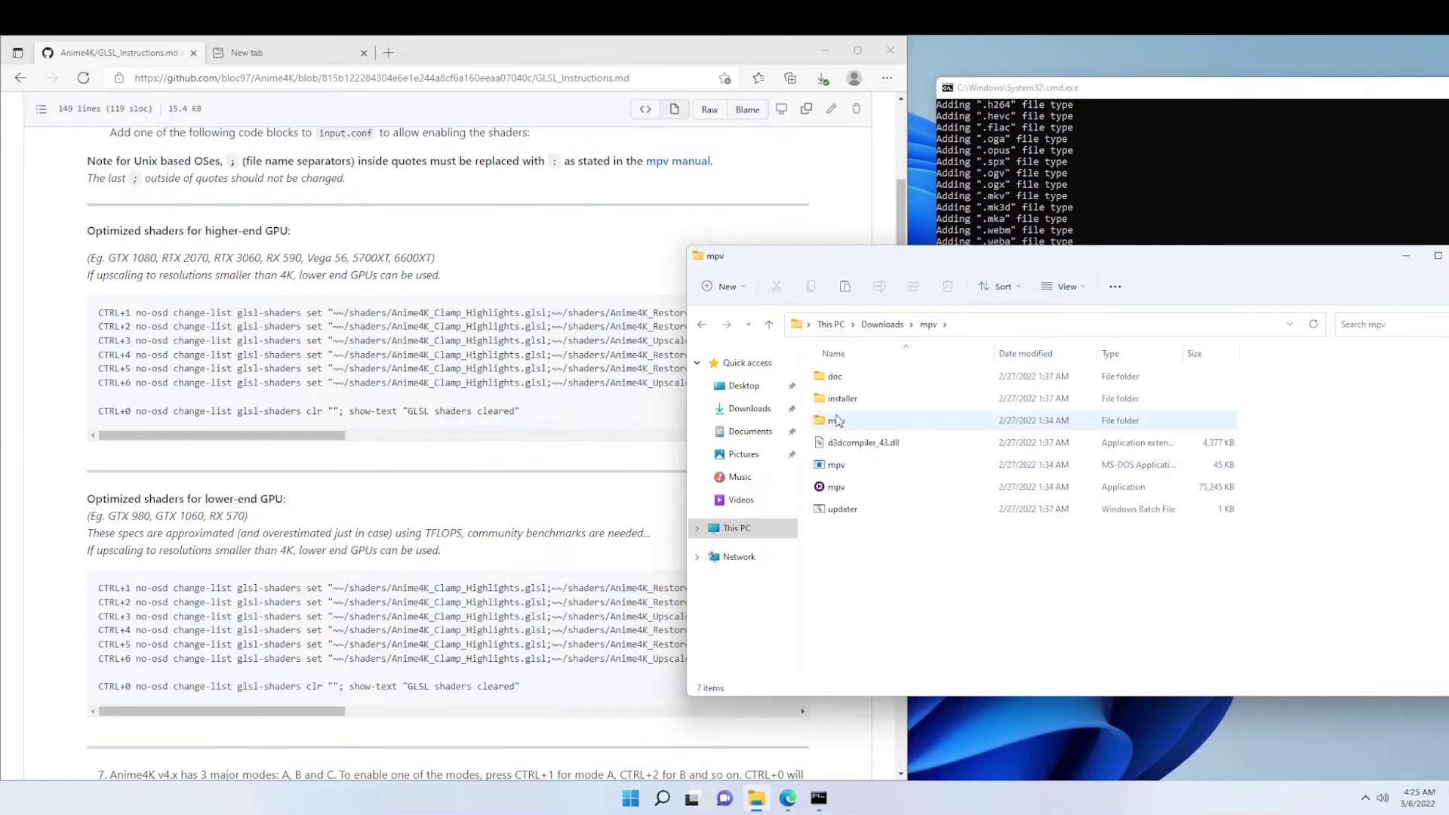
double_click(835, 418)
right_click(868, 422)
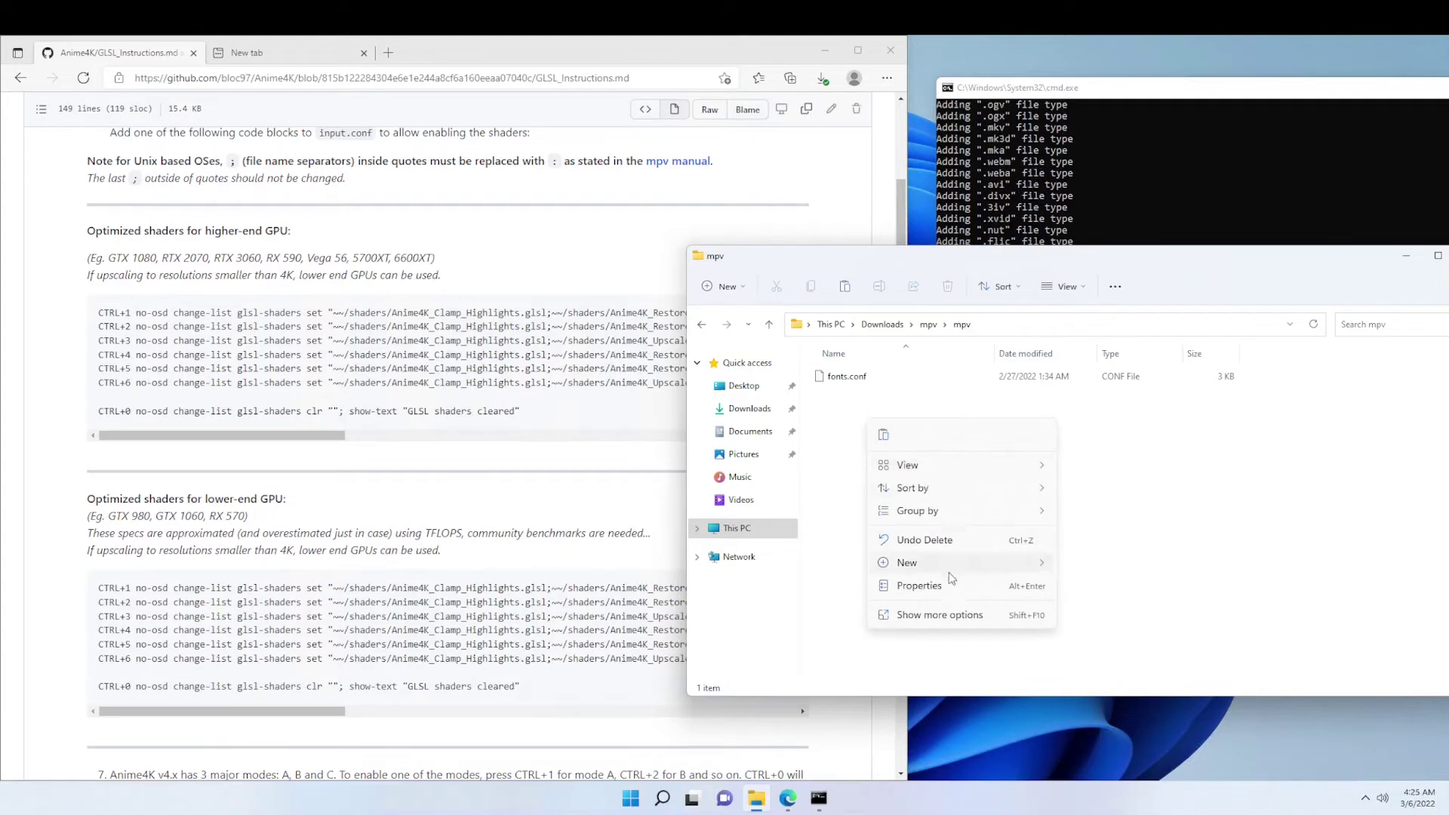
mouse_move(949, 574)
click(1117, 564)
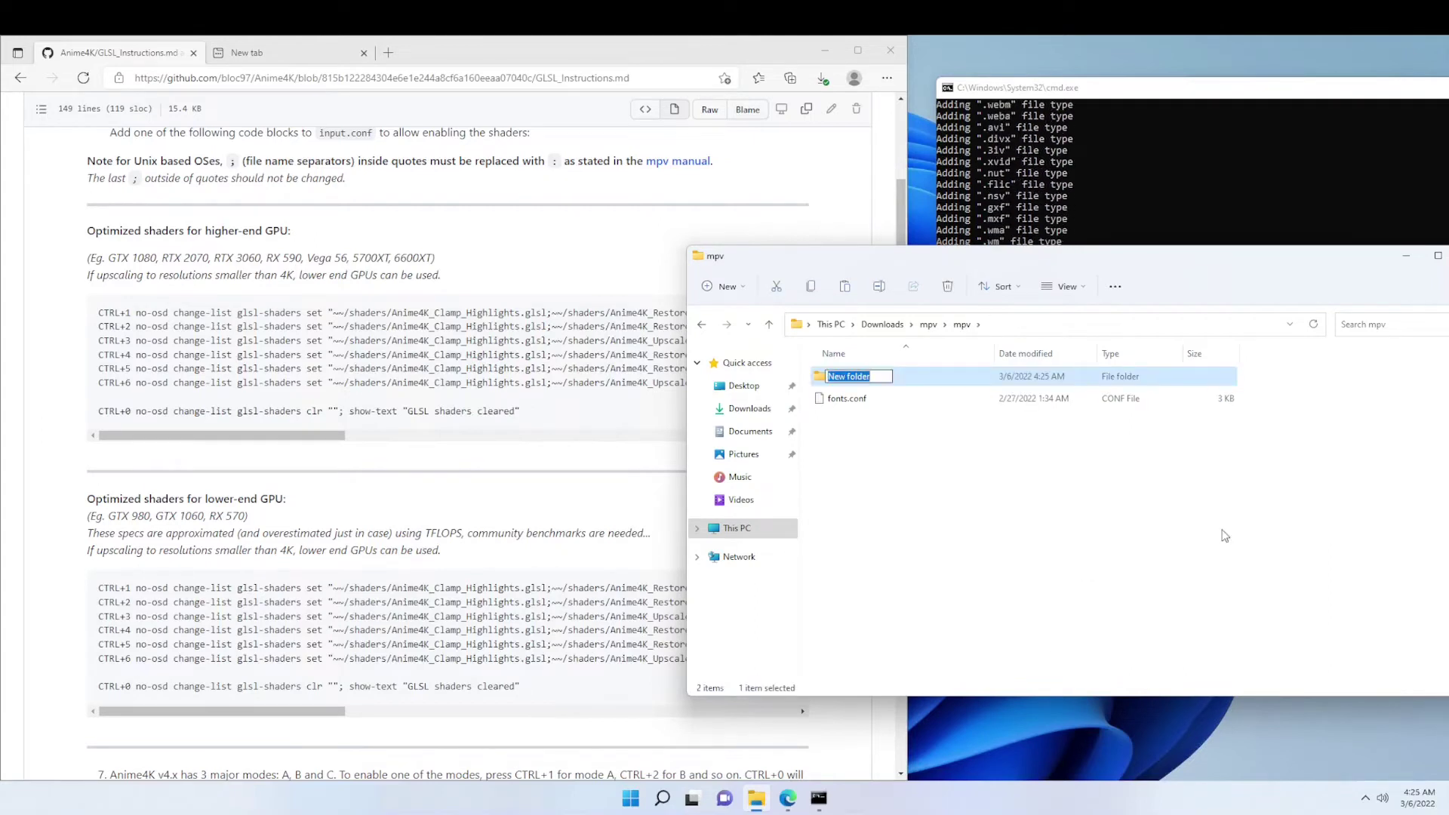
text(shaders)
key(Return)
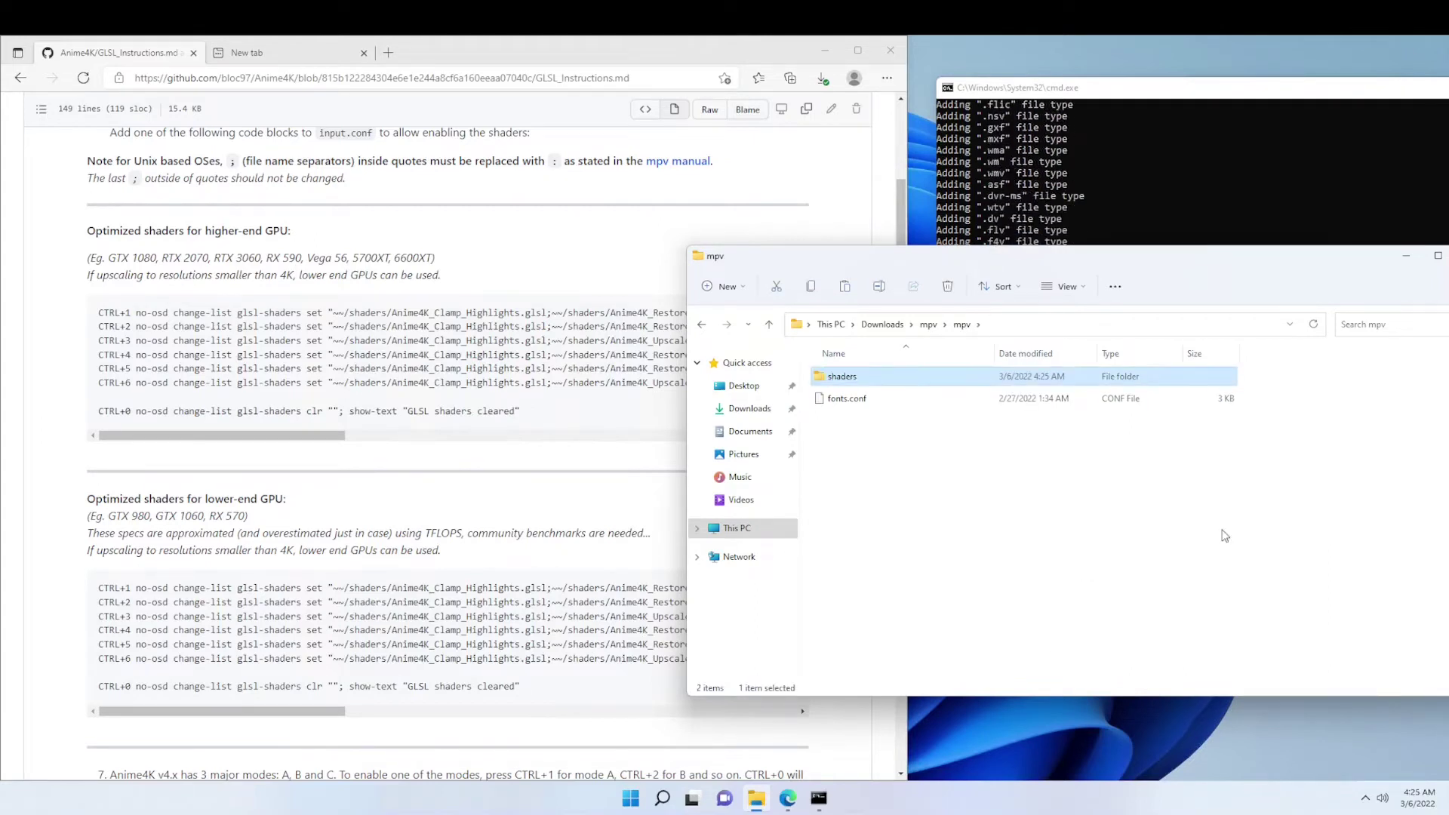
- Paste the cut Anime4K shader files into the shaders folder and go back to Downloads
key(Return)
key(ctrl+v)
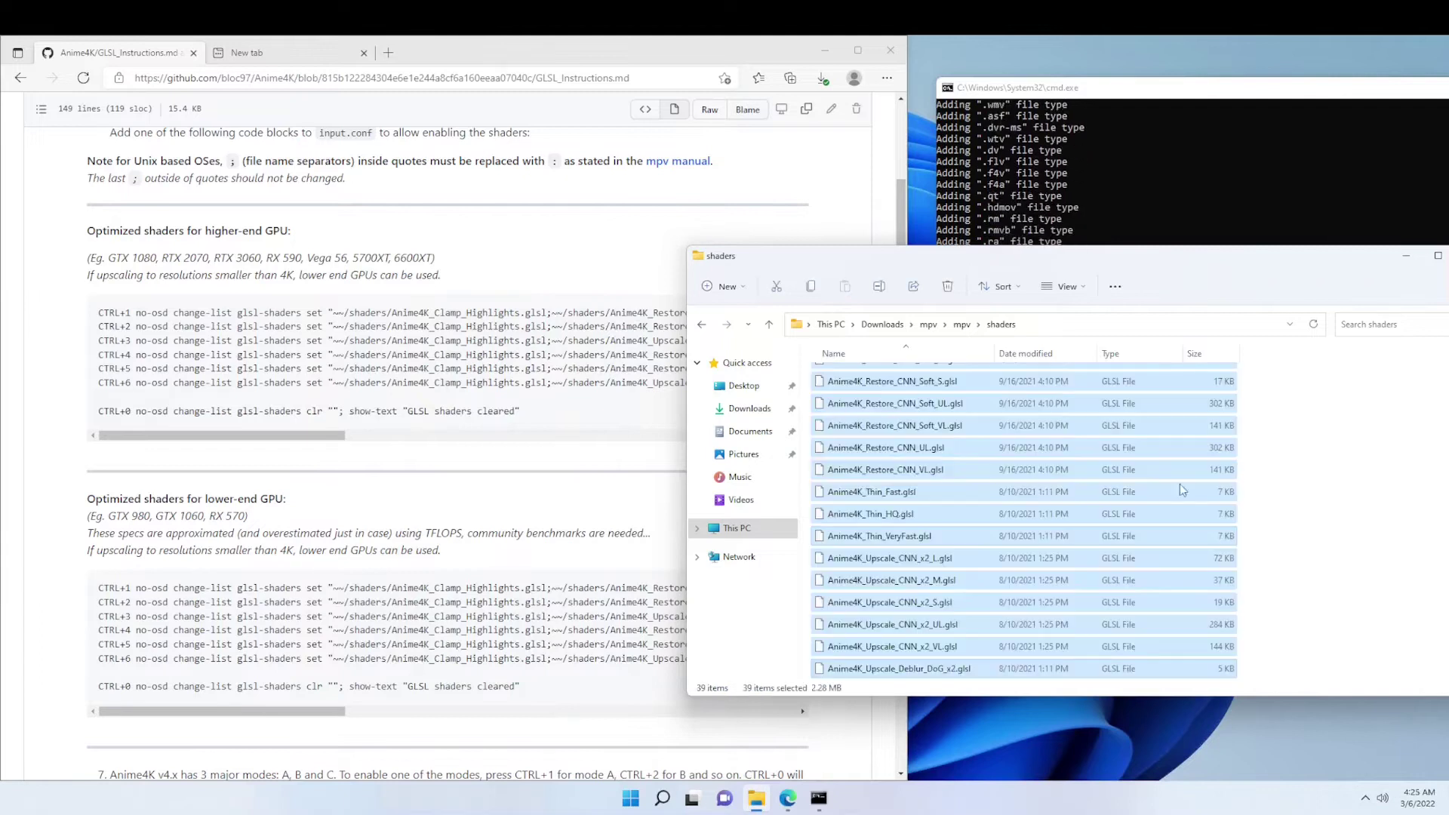
click(929, 325)
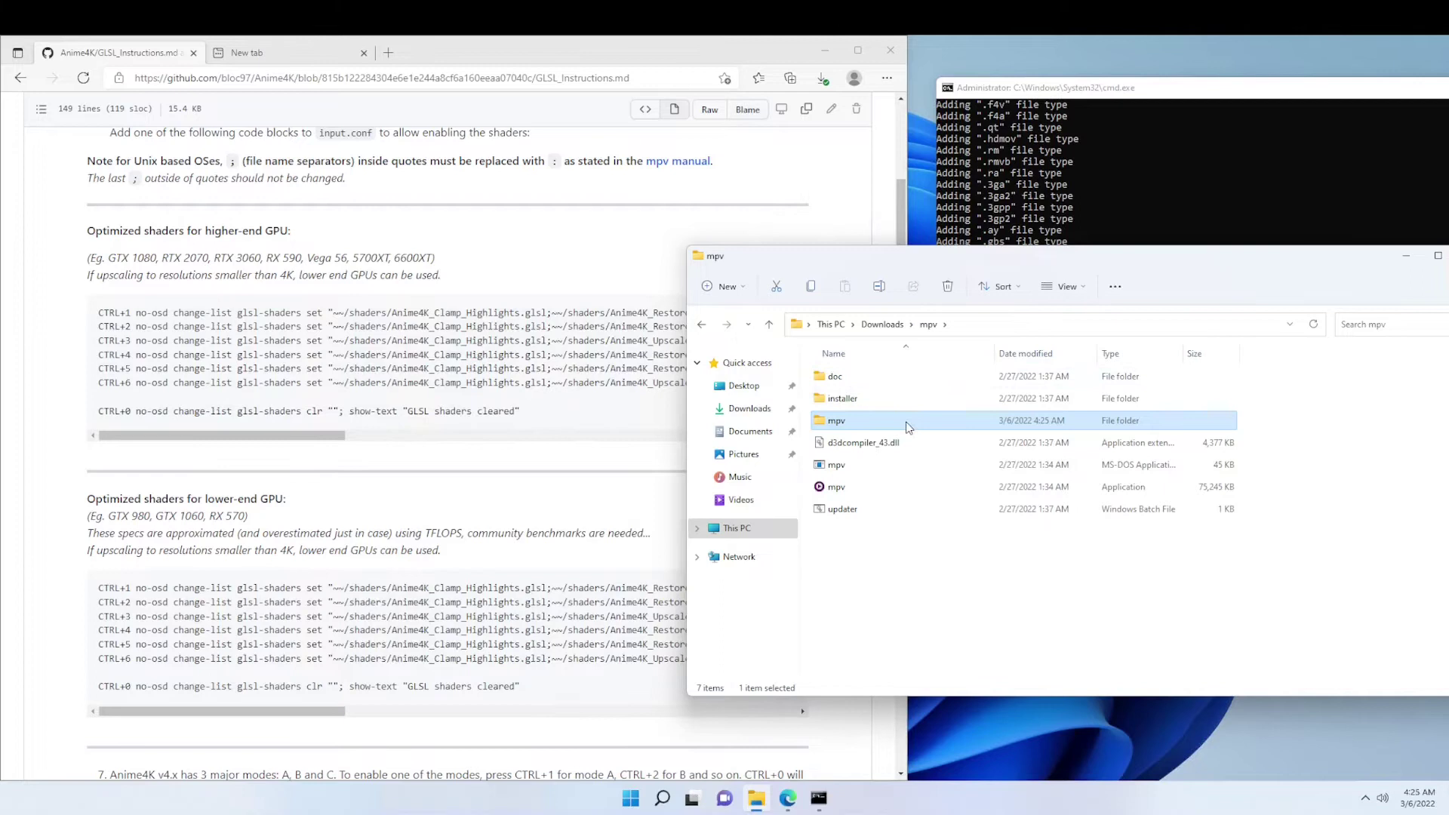
click(879, 324)
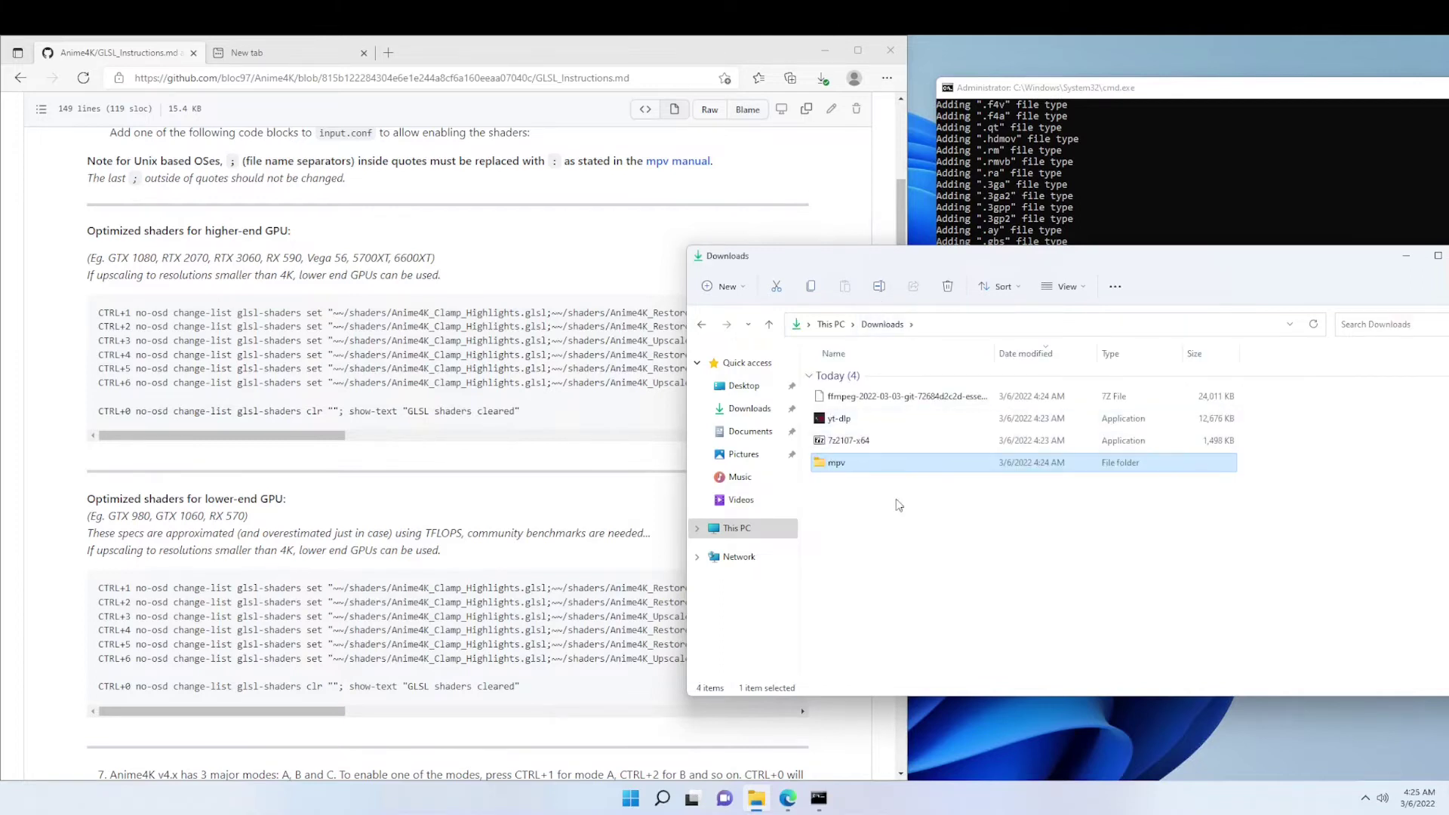
- Extract the ffmpeg essentials_build archive into its own folder in Downloads with 7-Zip and delete the archive
right_click(888, 402)
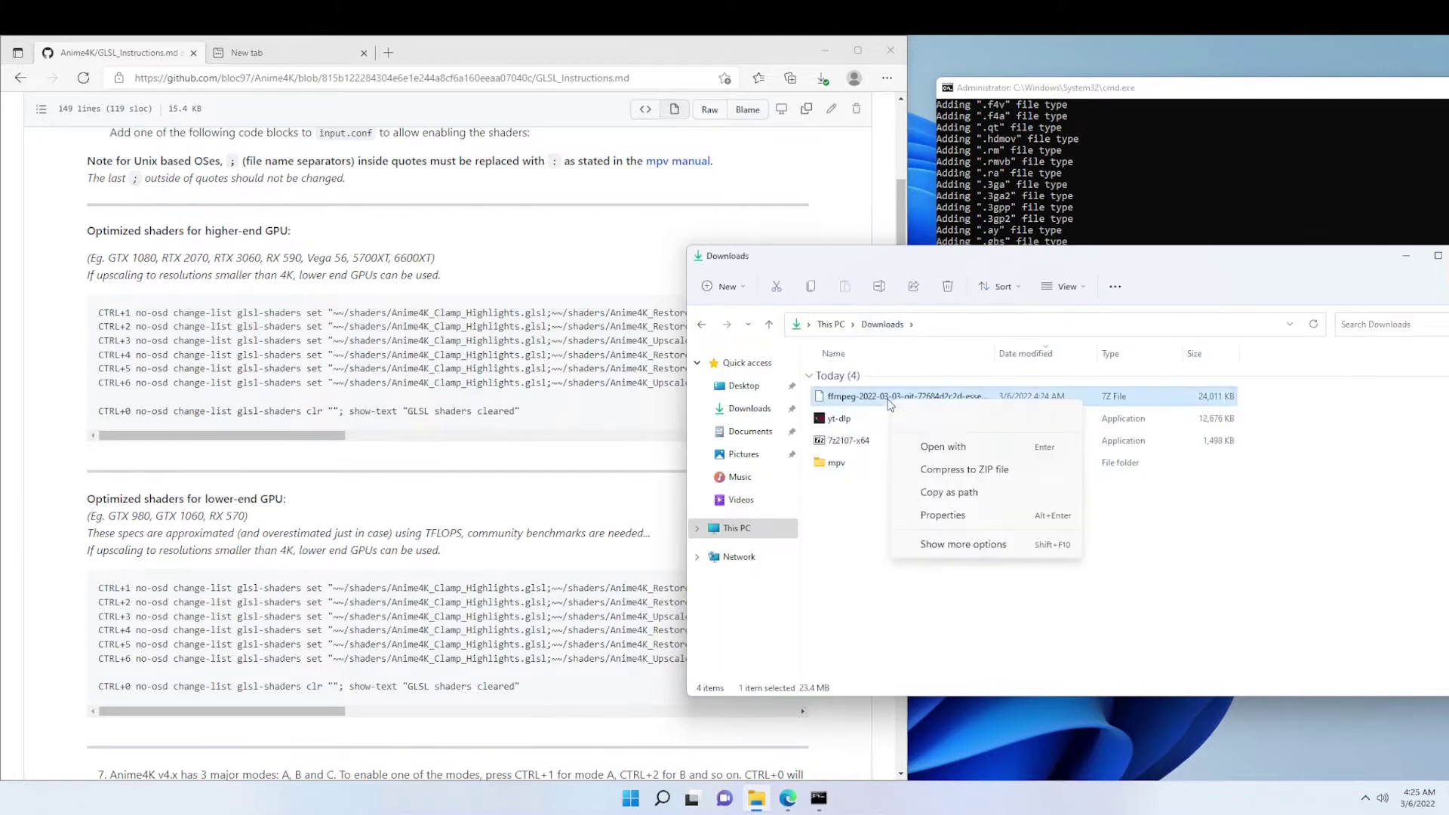
click(962, 544)
mouse_move(952, 427)
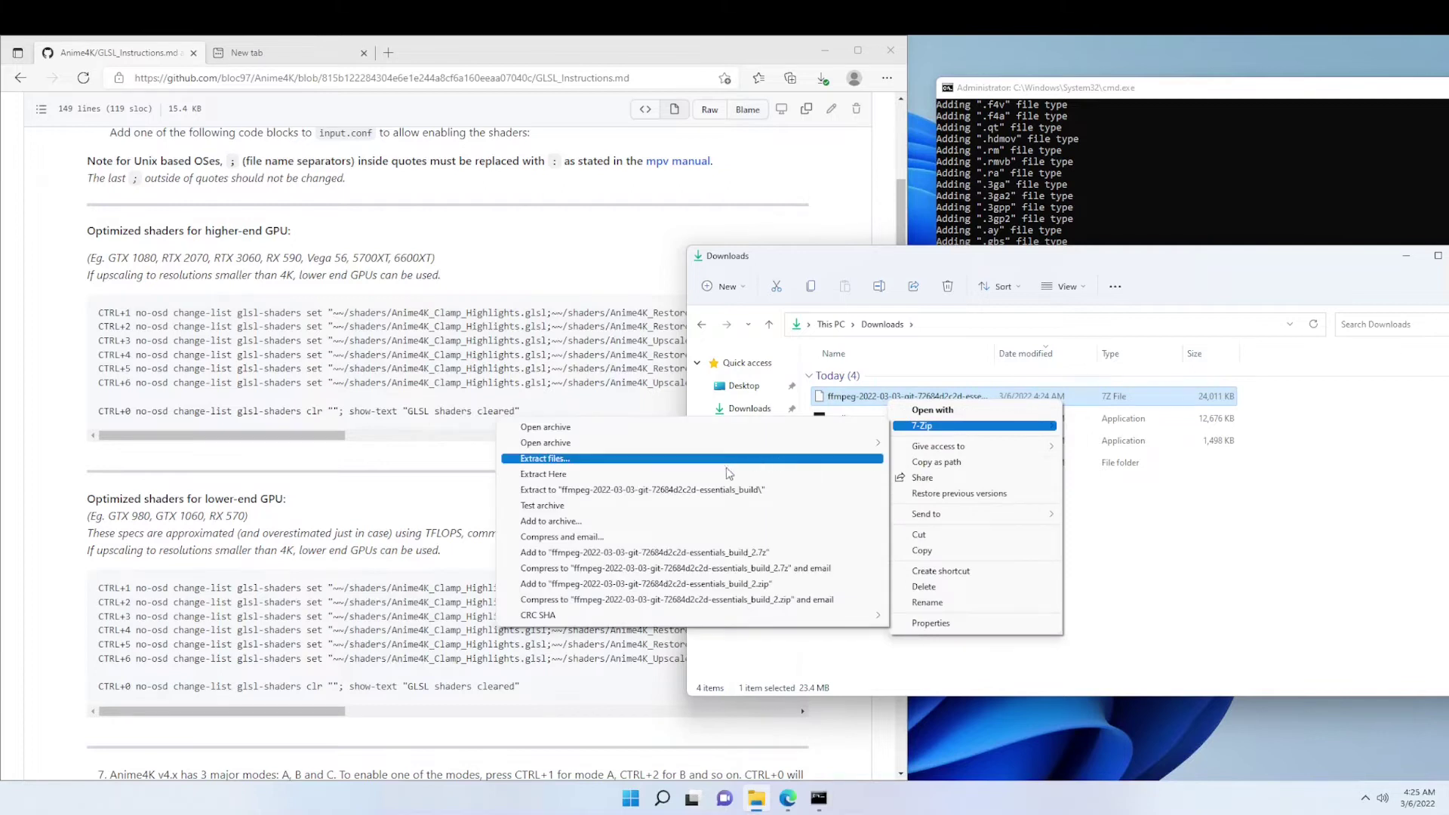
click(730, 486)
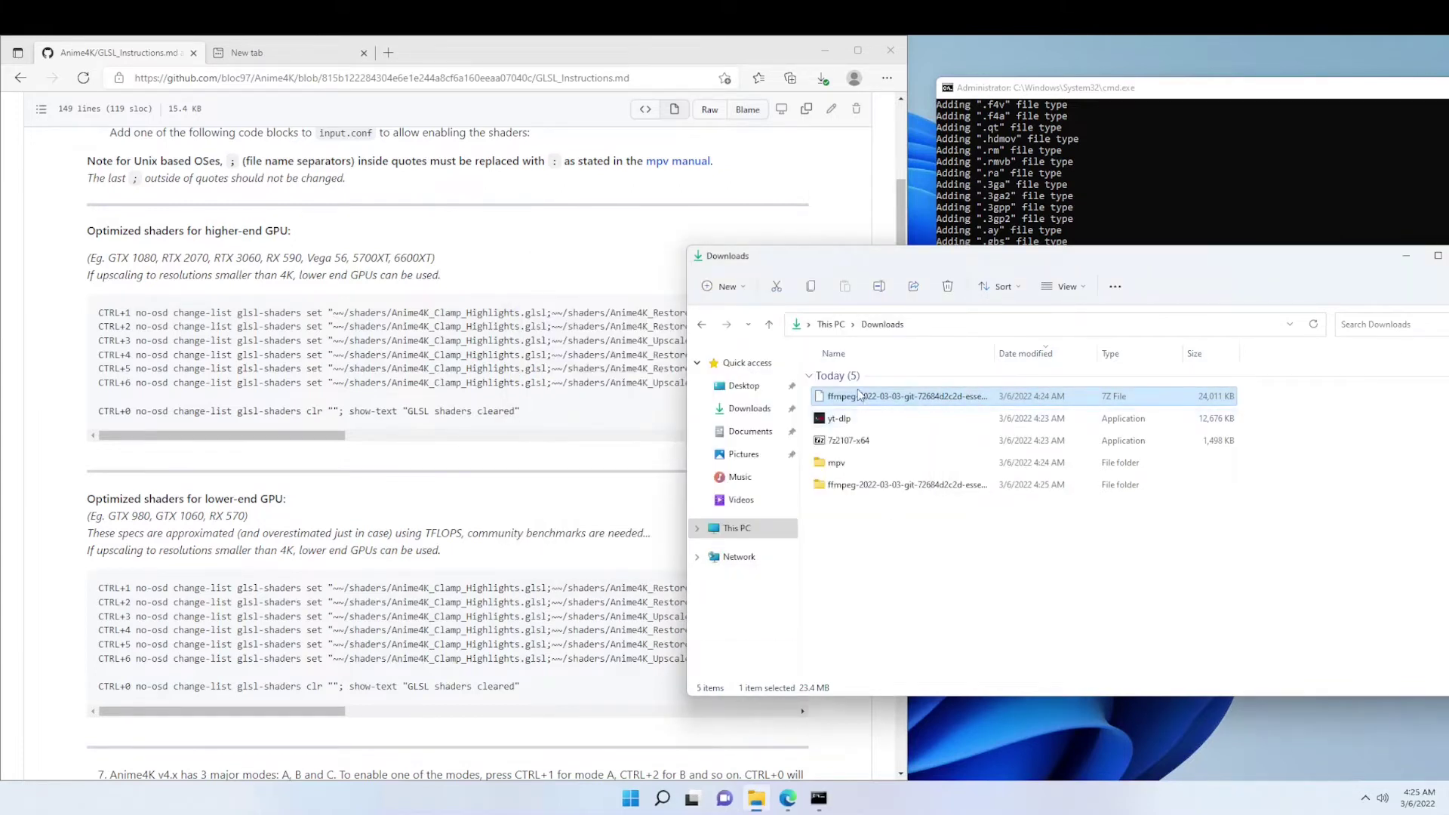
right_click(861, 395)
click(989, 409)
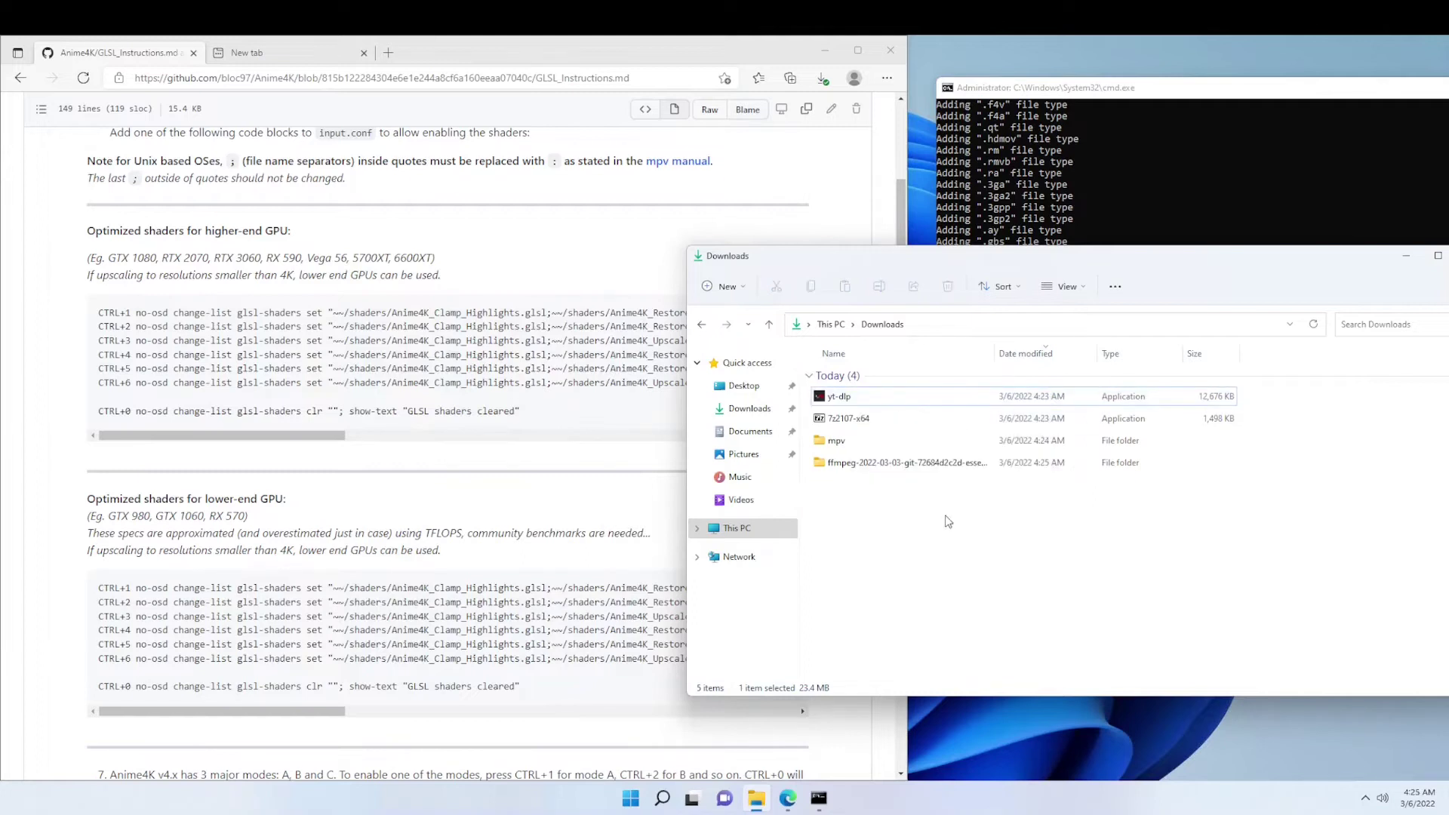
- Move ffmpeg, ffplay and ffprobe out of the extracted FFmpeg folder into Downloads and delete that folder
double_click(896, 468)
double_click(852, 377)
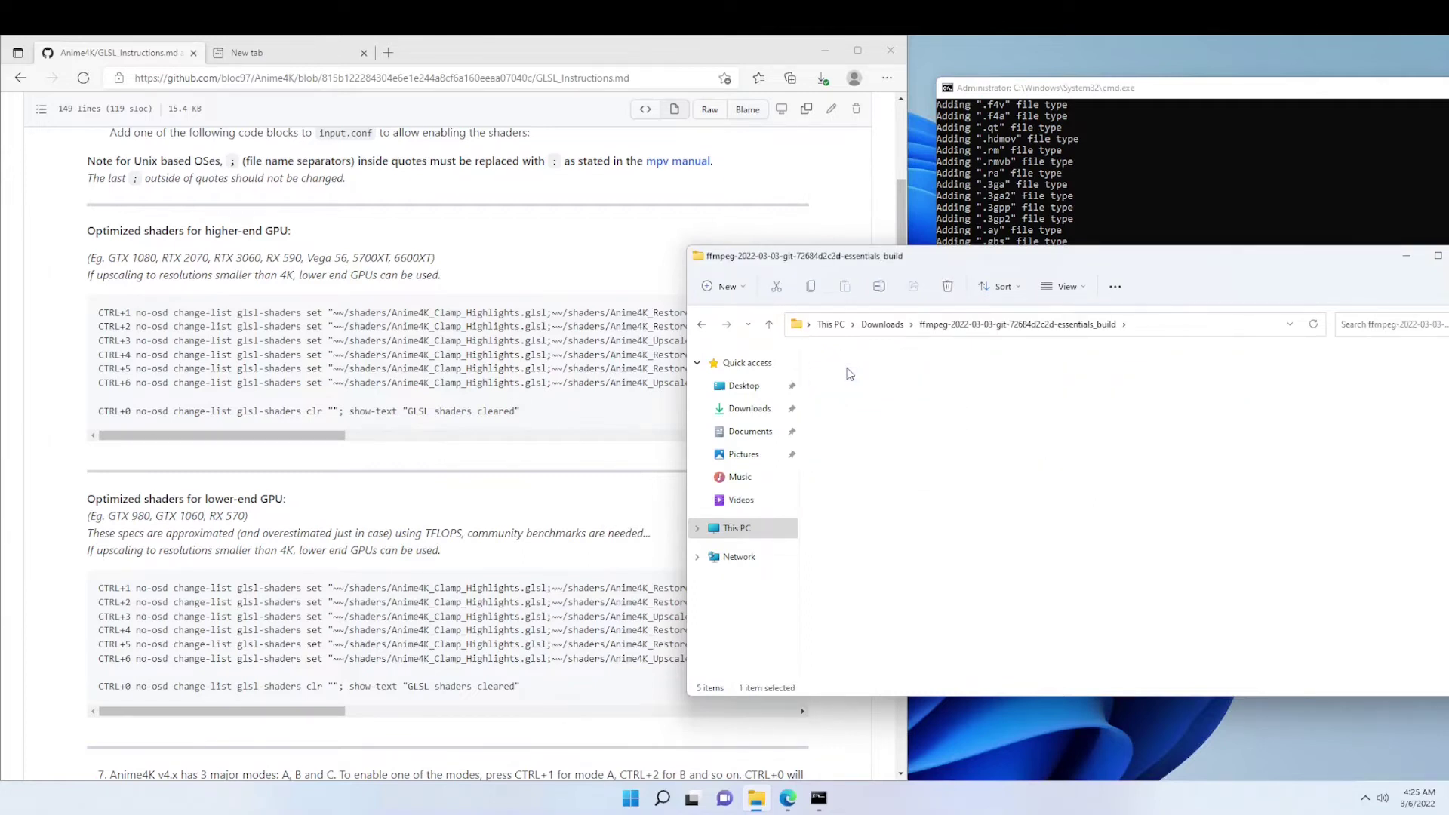
drag(925, 470, 873, 339)
click(877, 326)
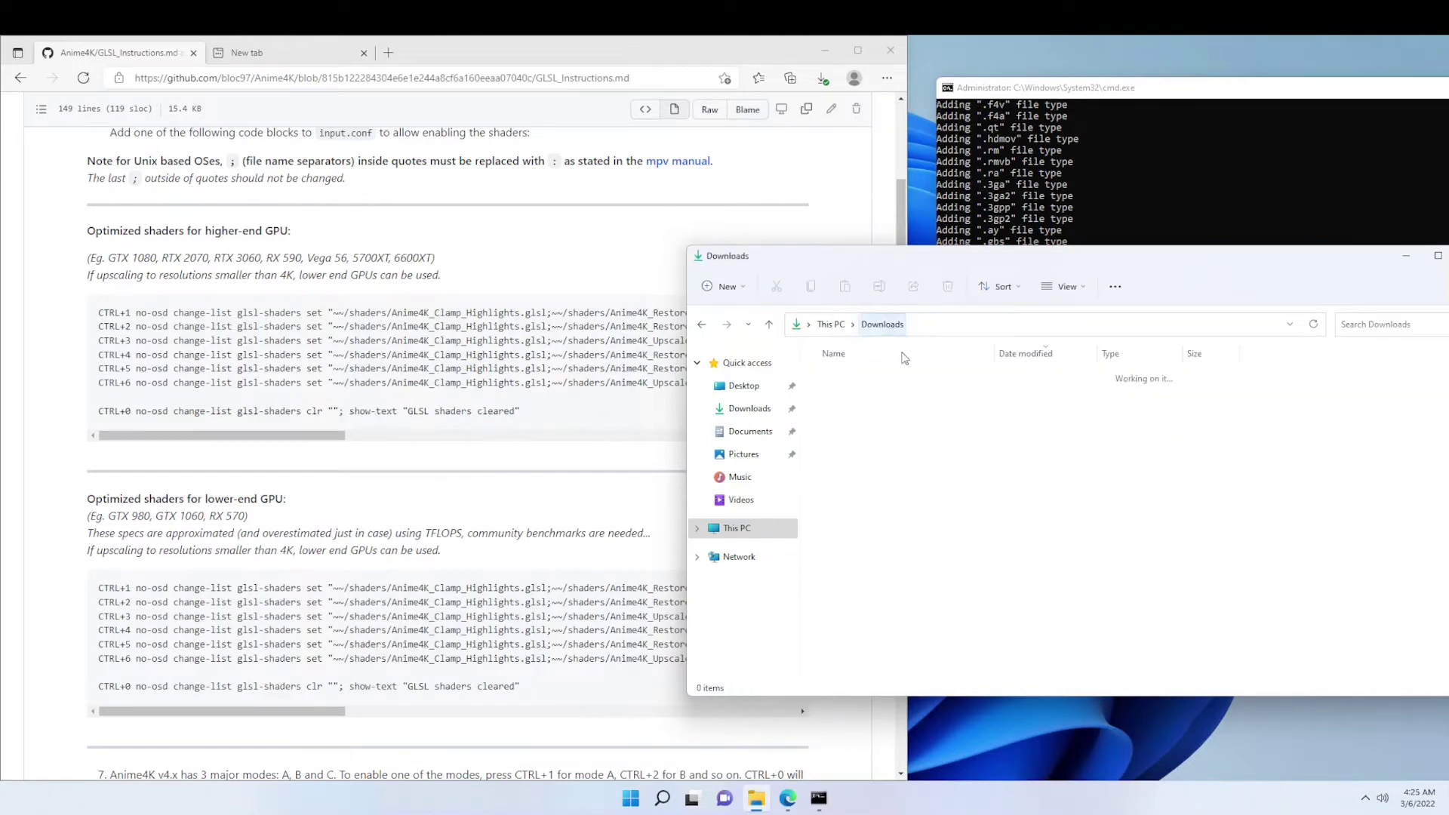
click(856, 444)
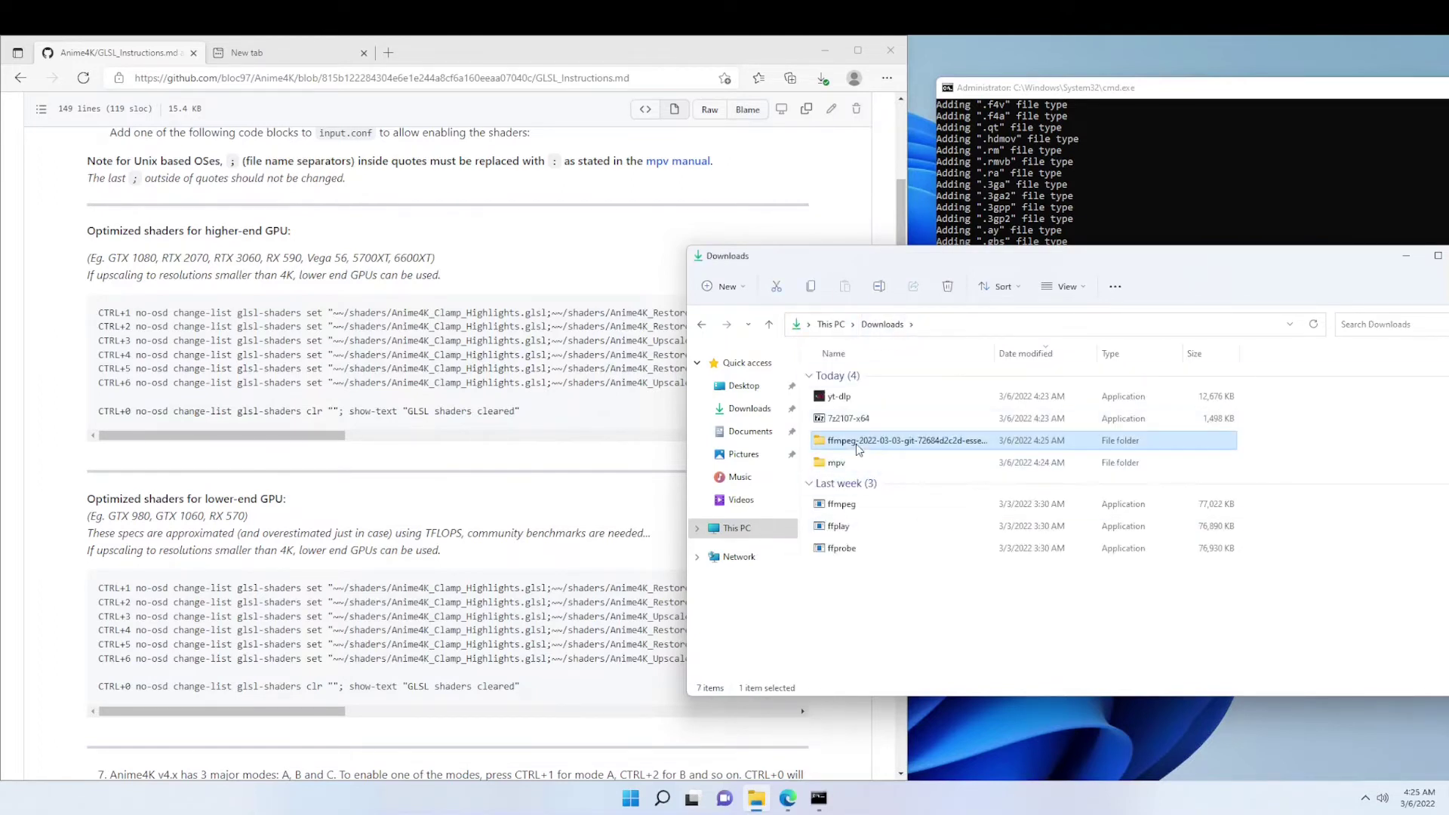
key(Delete)
- Move ffmpeg, ffplay, ffprobe and yt-dlp from Downloads into the mpv folder and delete the 7z2107-x64 installer
click(886, 481)
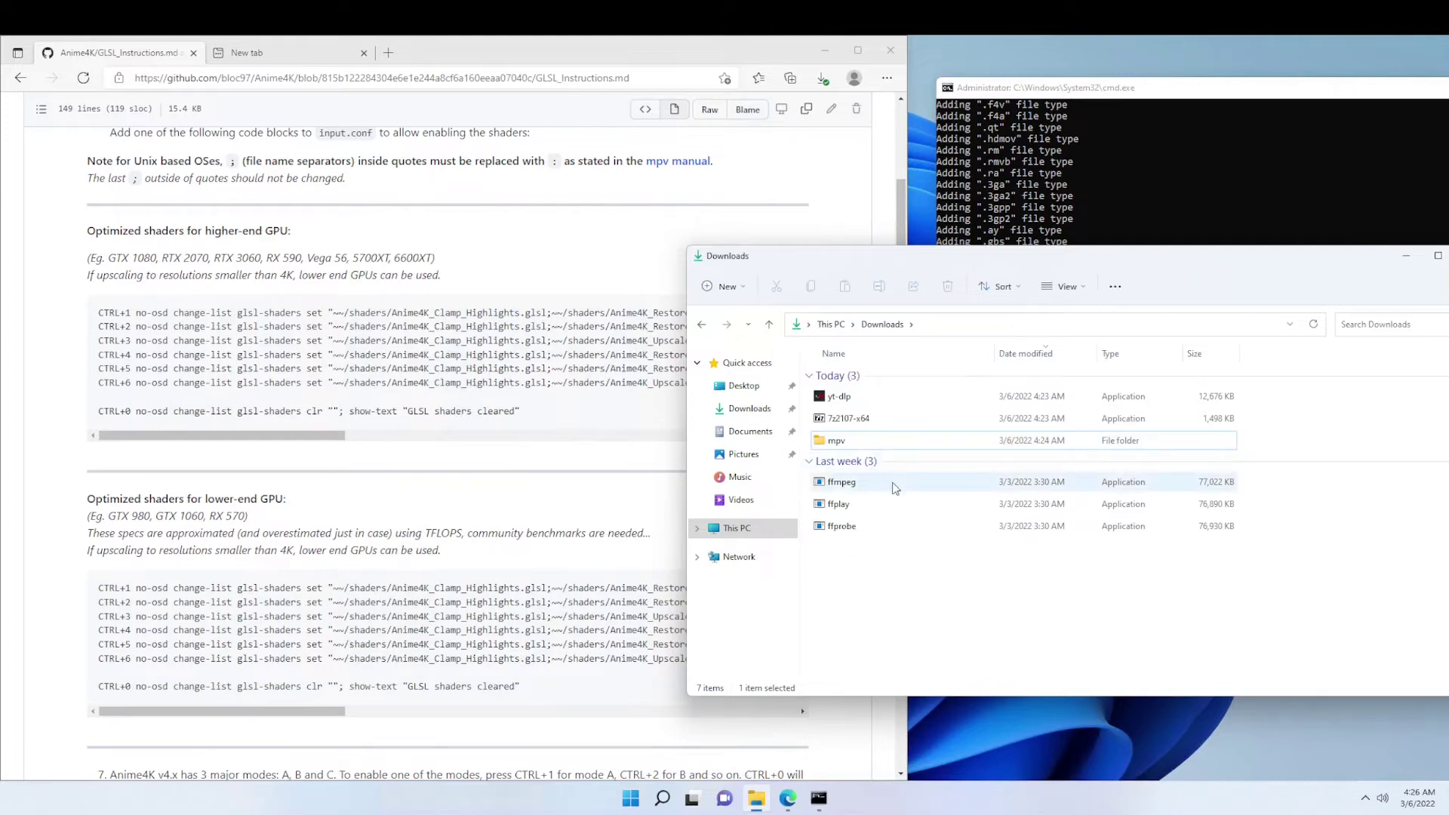
shift+click(879, 530)
ctrl+click(891, 396)
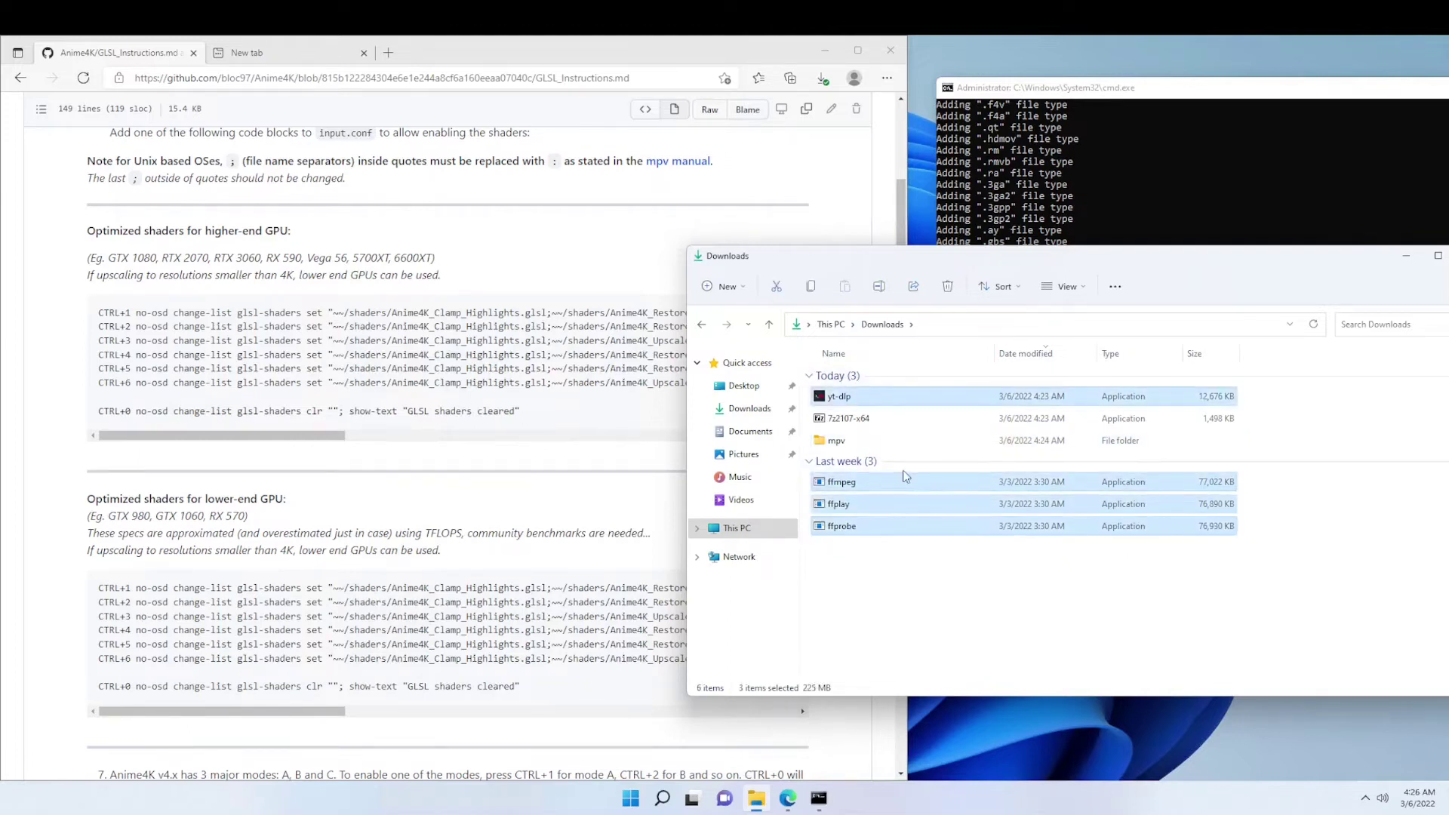
drag(907, 481, 864, 440)
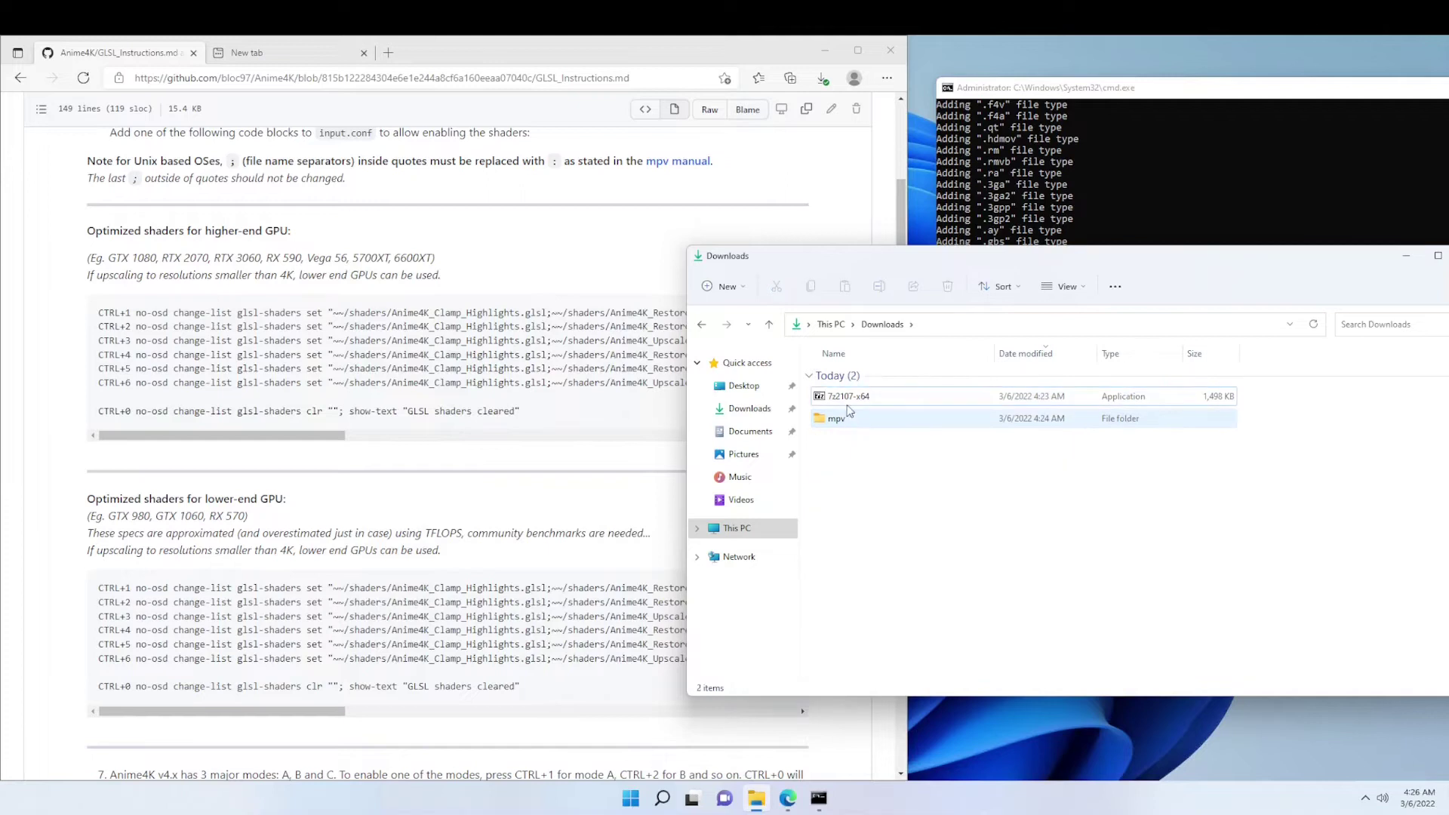
click(845, 405)
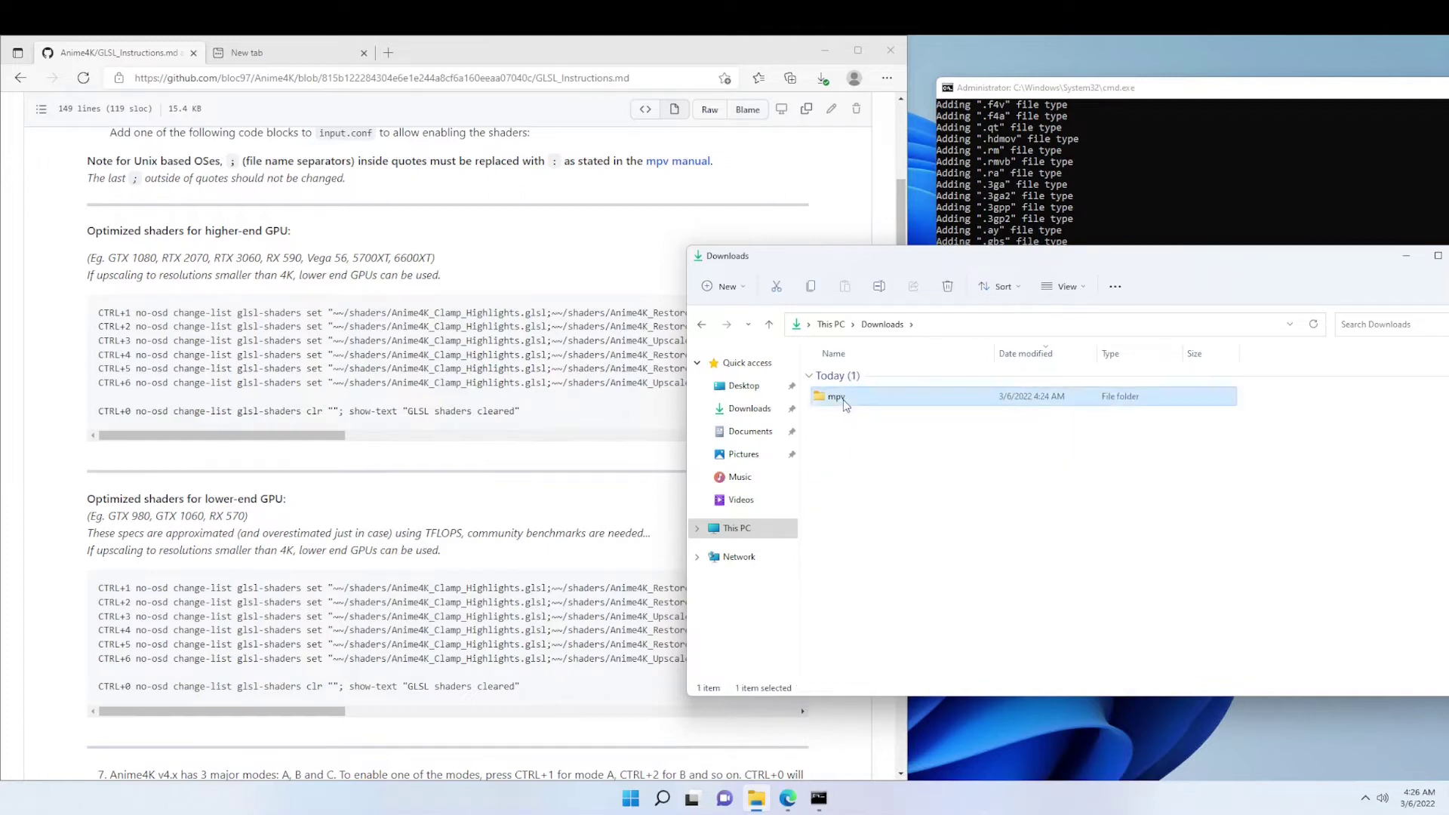
- Create a text document named input.conf in the mpv subfolder of the mpv folder
double_click(837, 418)
double_click(868, 421)
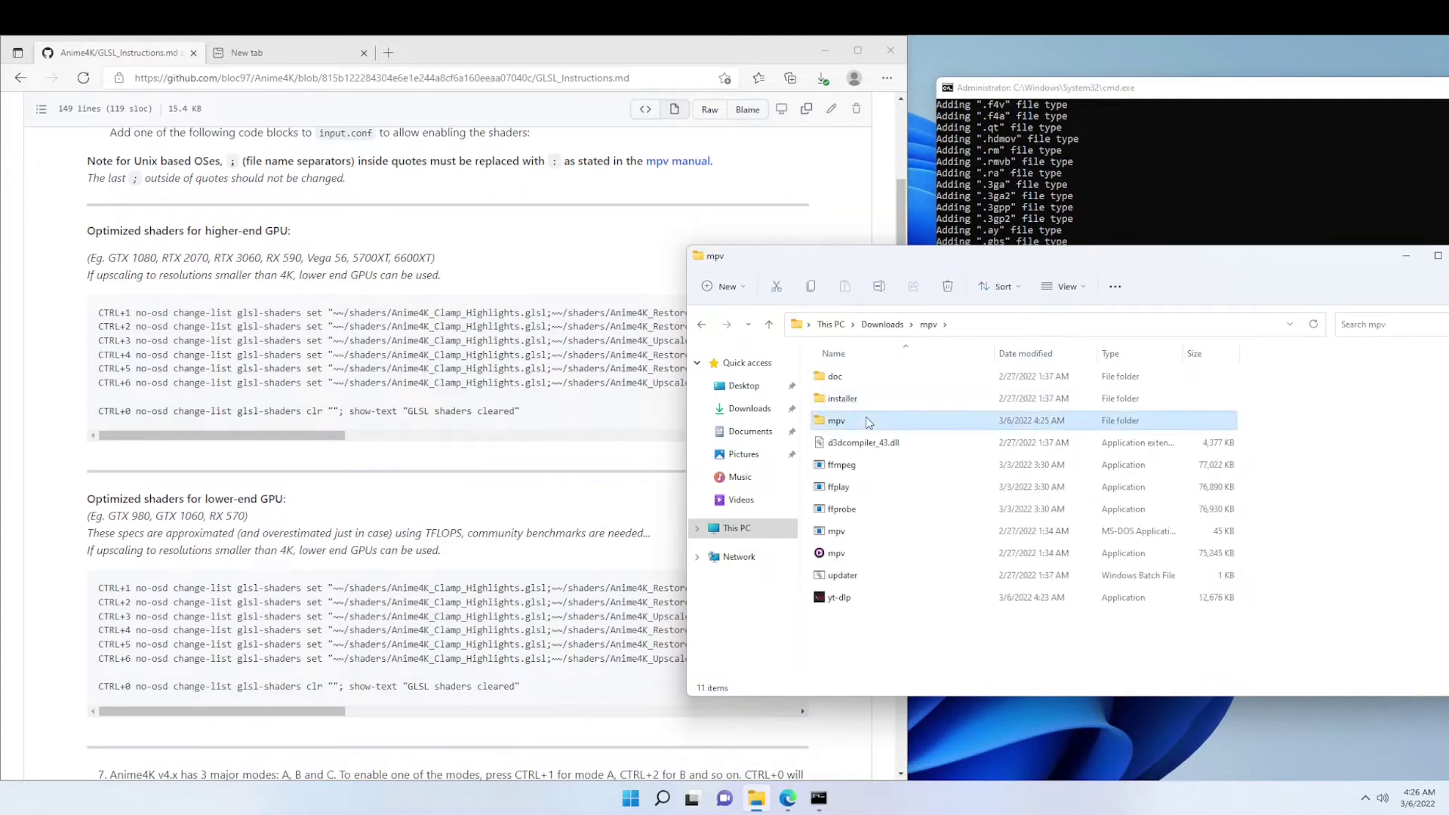
right_click(890, 451)
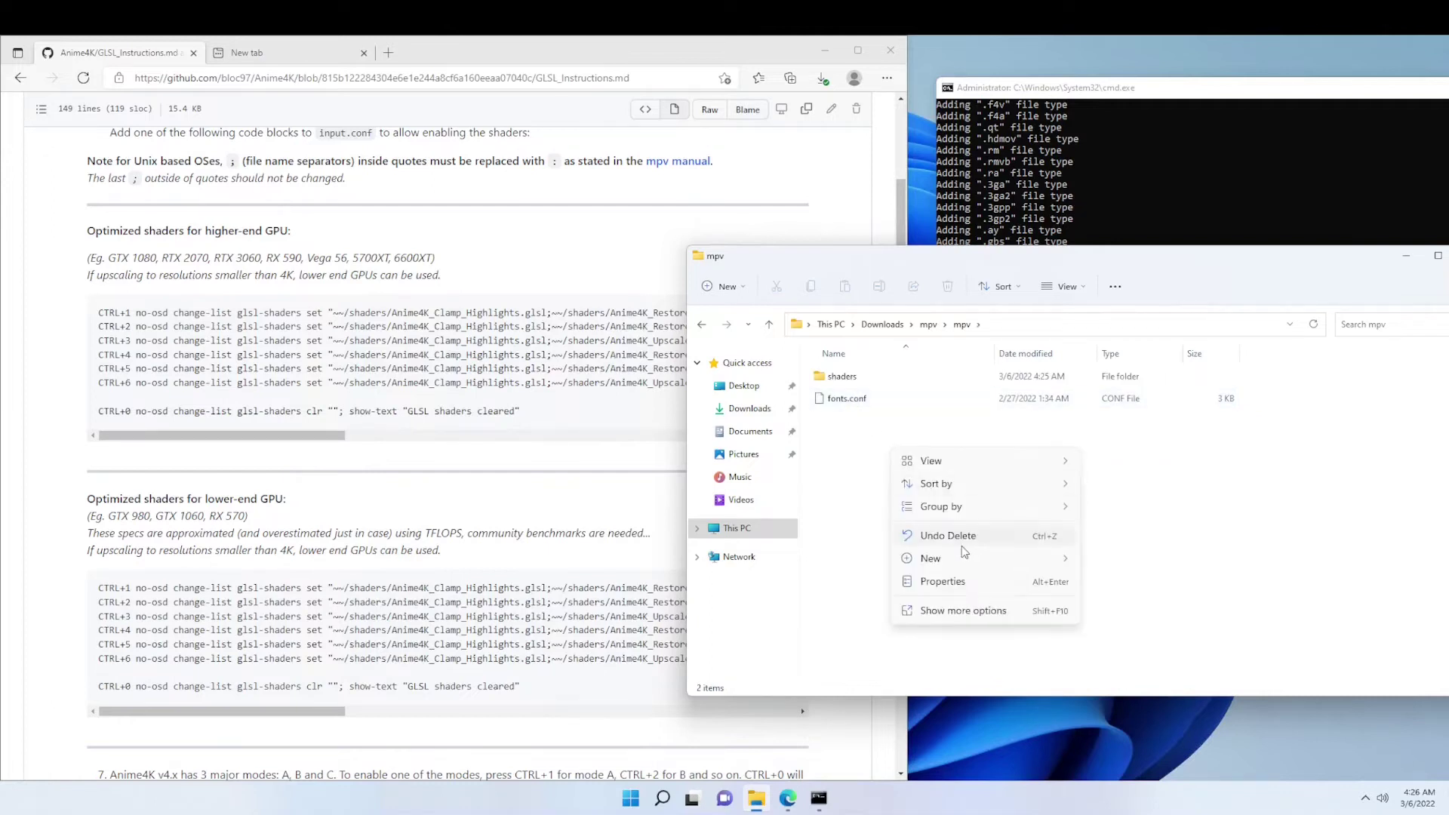
mouse_move(1060, 560)
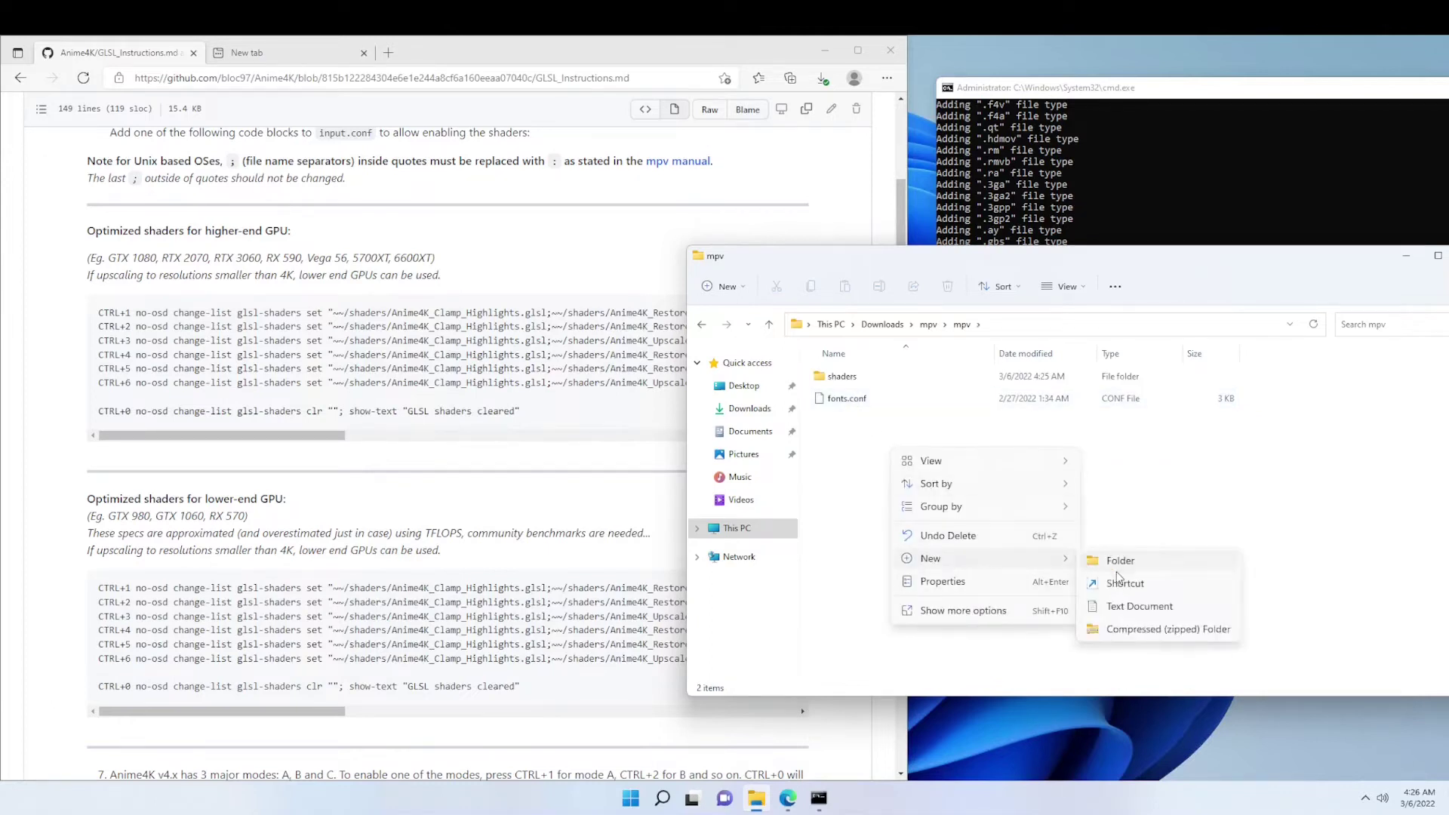
click(1126, 607)
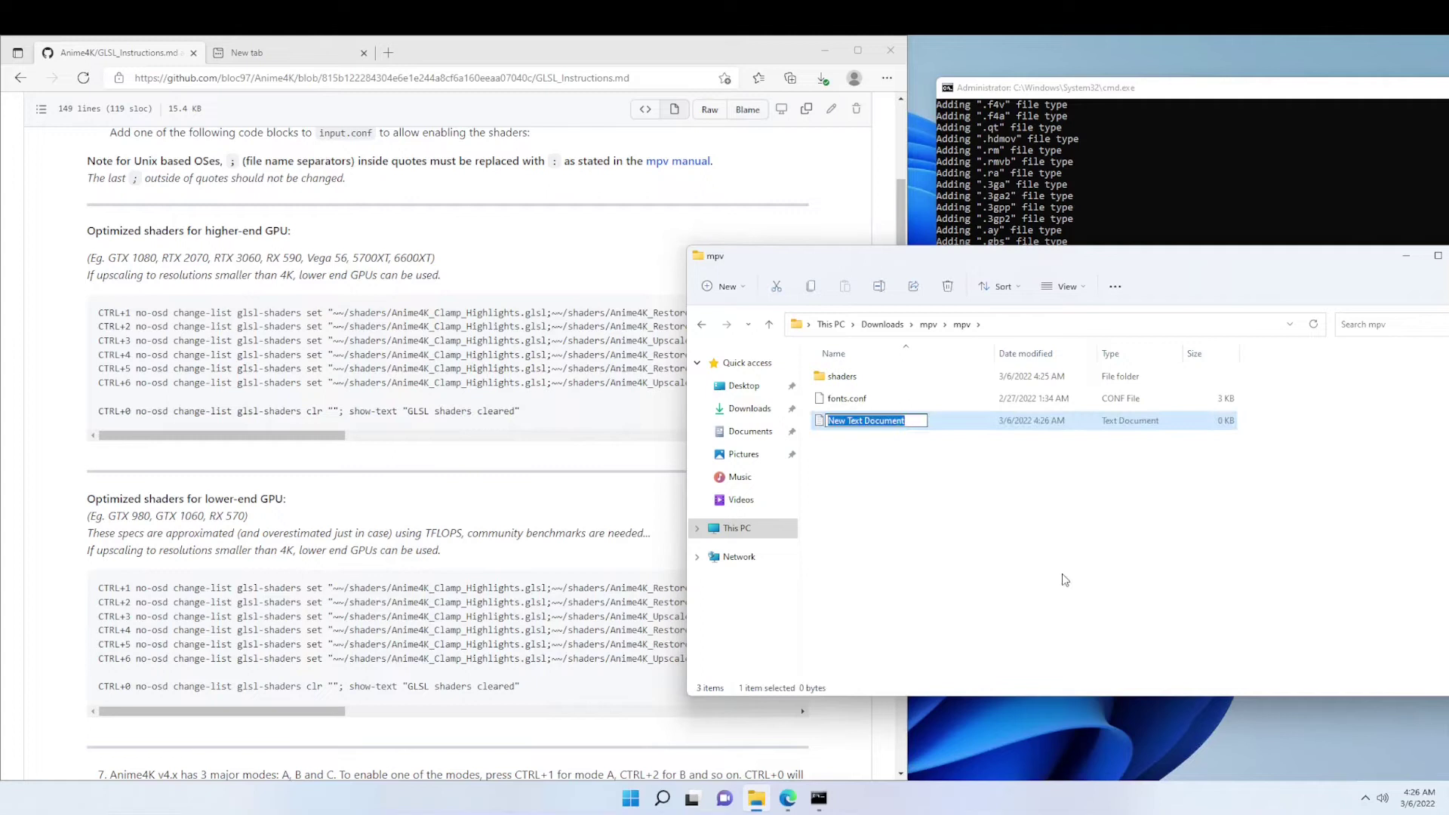
text(inp)
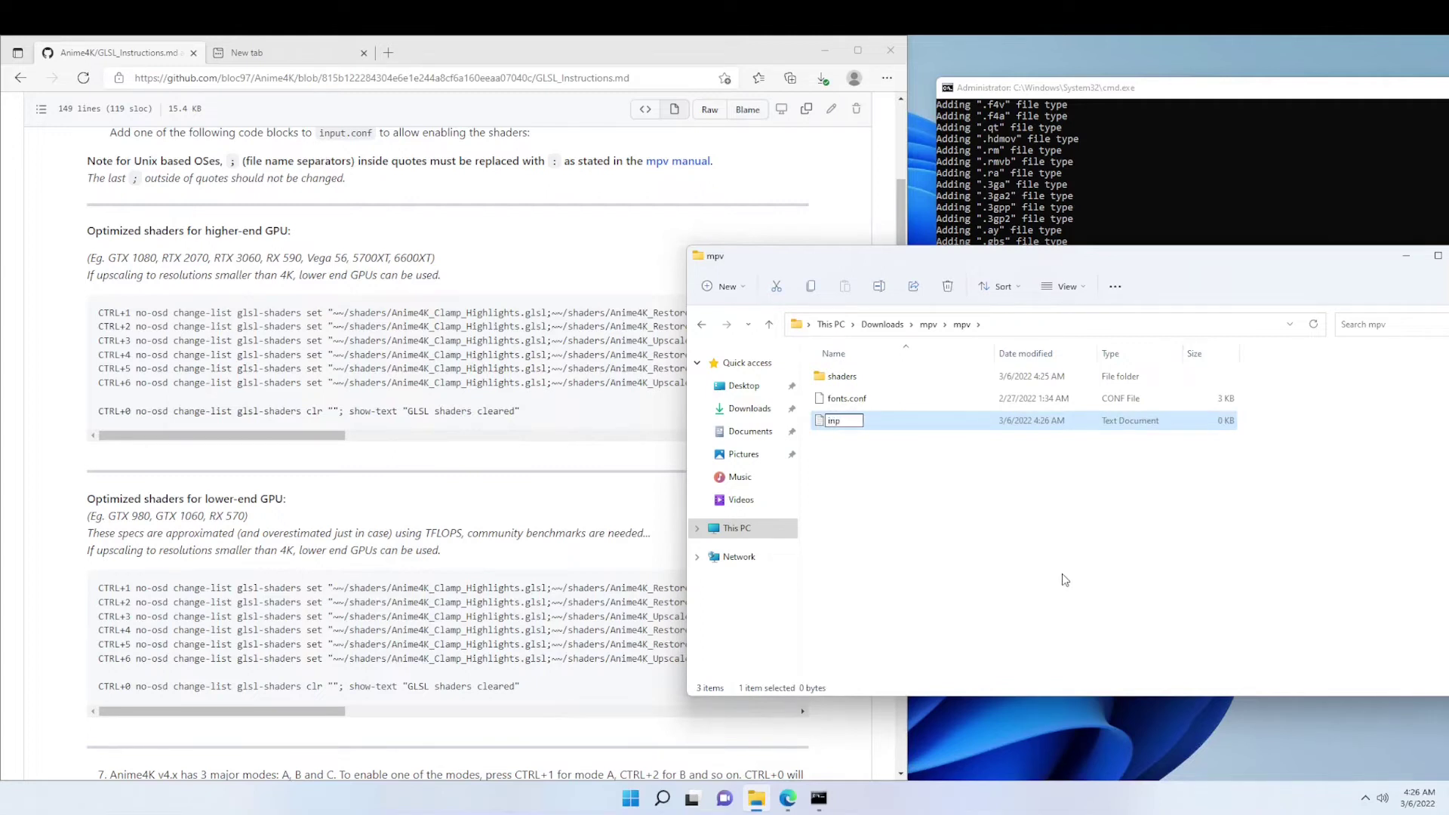
text(ut.conf)
key(Return)
- Turn off hiding extensions for known file types in Folder Options and apply the change
click(1115, 286)
click(1102, 495)
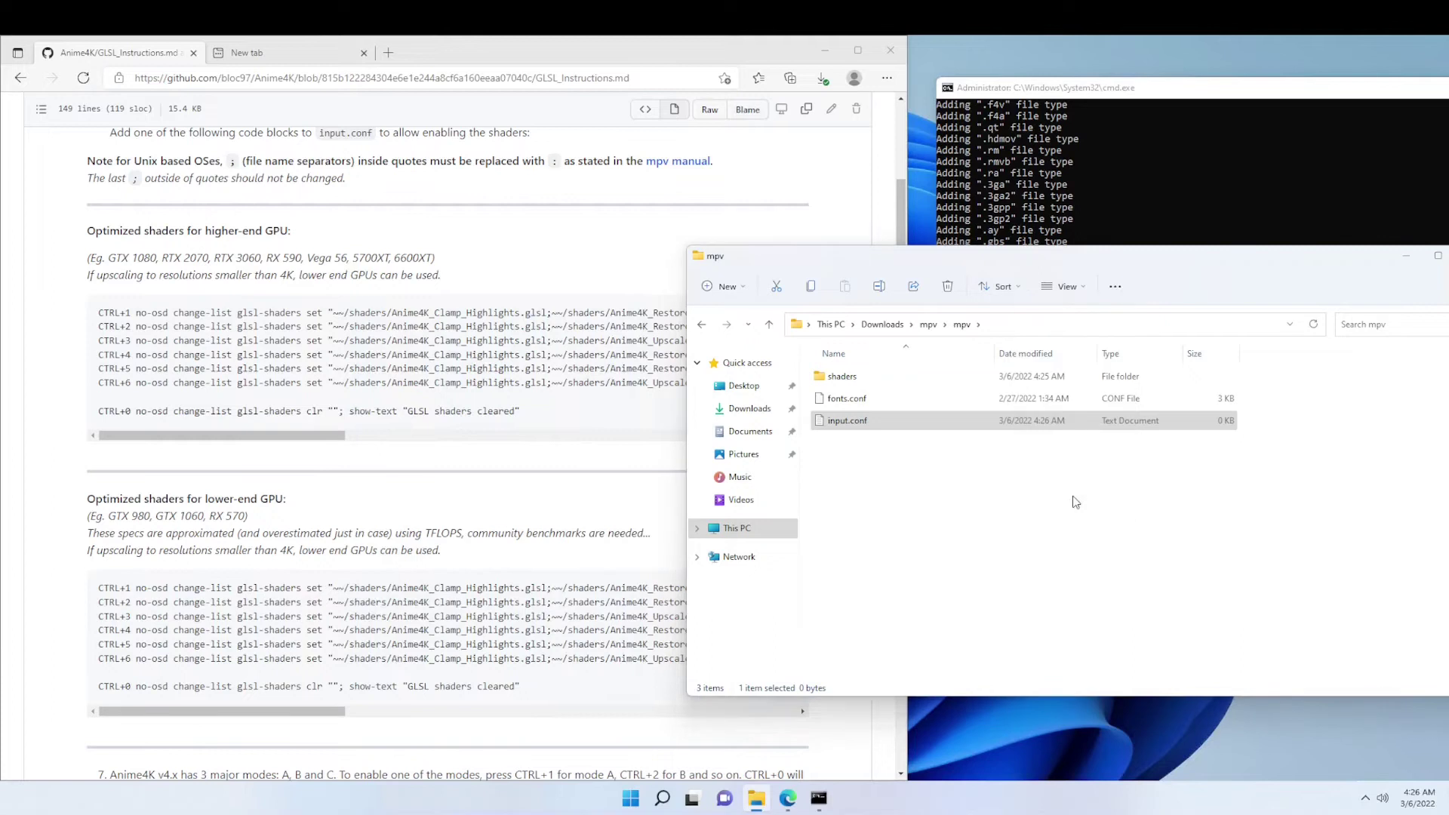
click(760, 391)
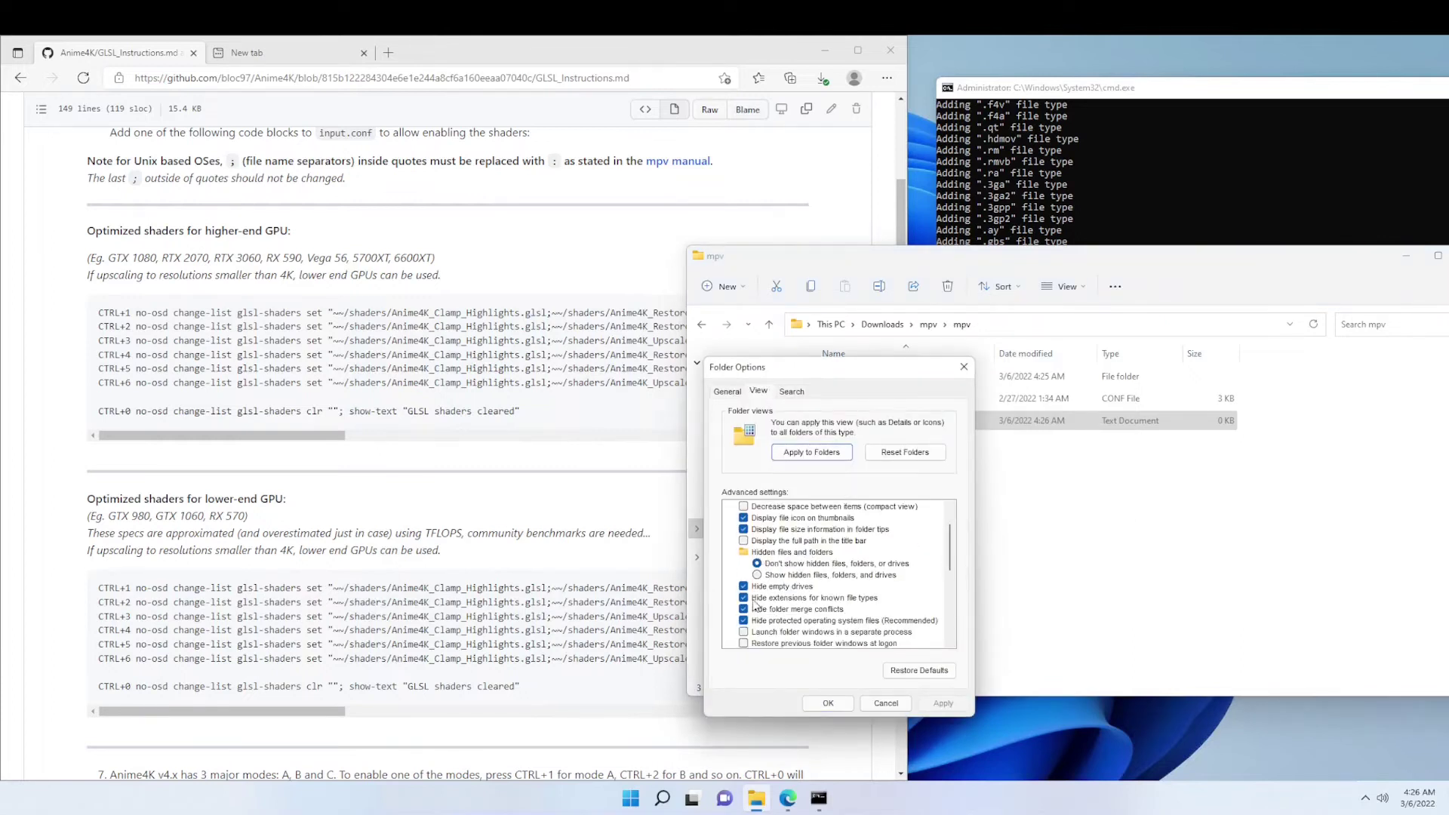
click(743, 598)
click(943, 702)
click(828, 702)
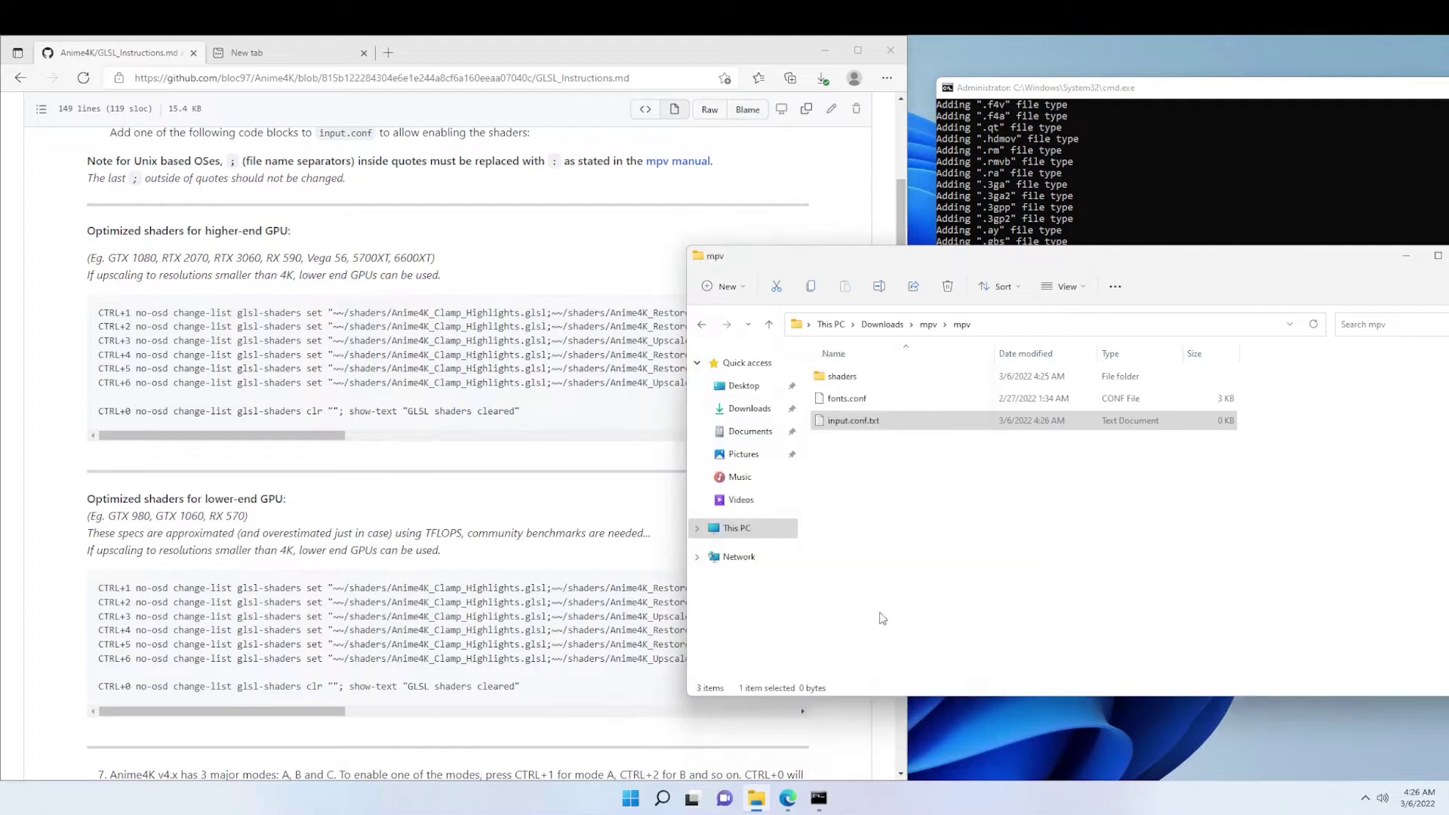
- Rename input.conf.txt to input.conf and accept the extension change
click(876, 427)
click(877, 432)
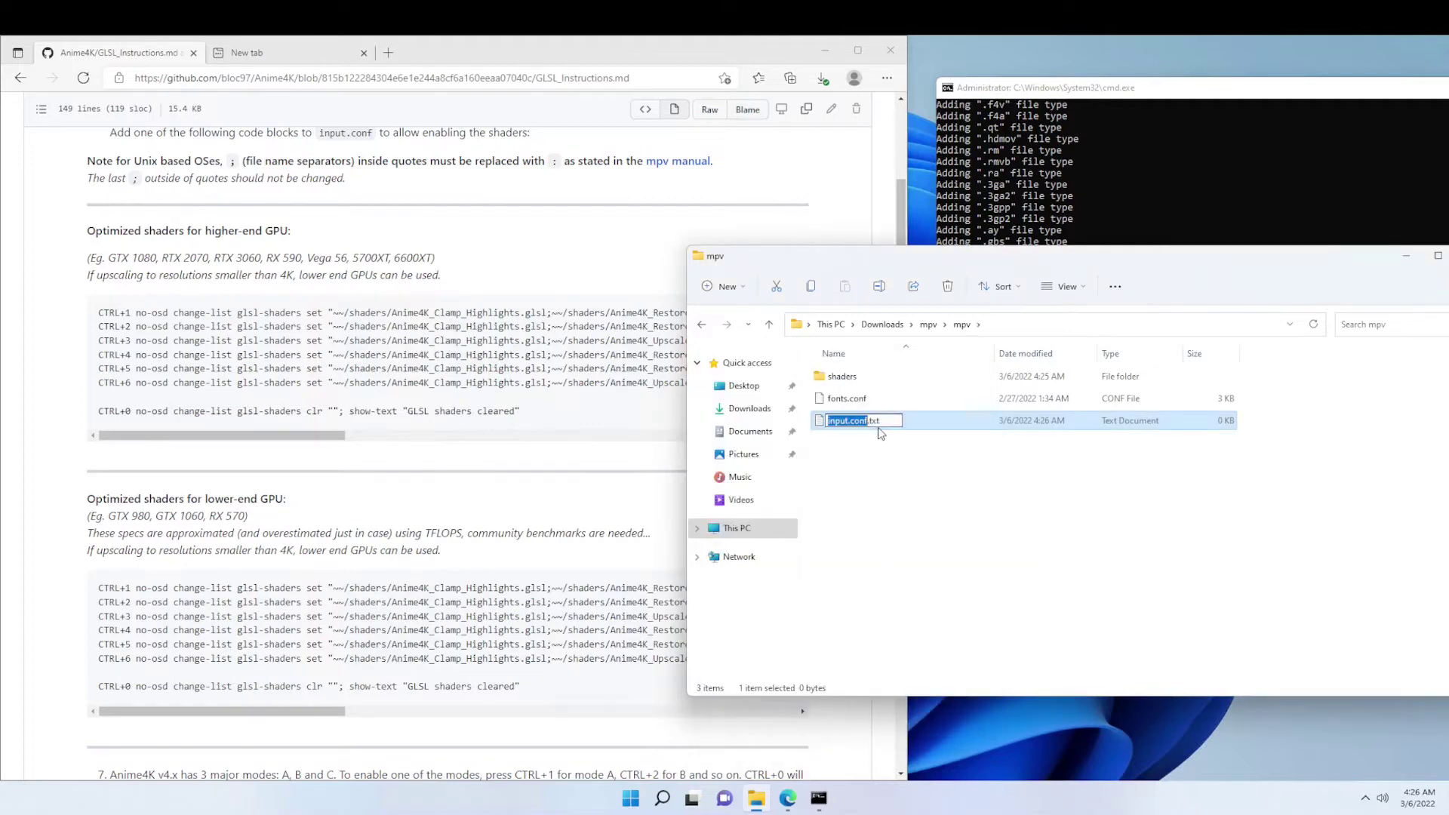
key(Right)
key(Delete)
key(Return)
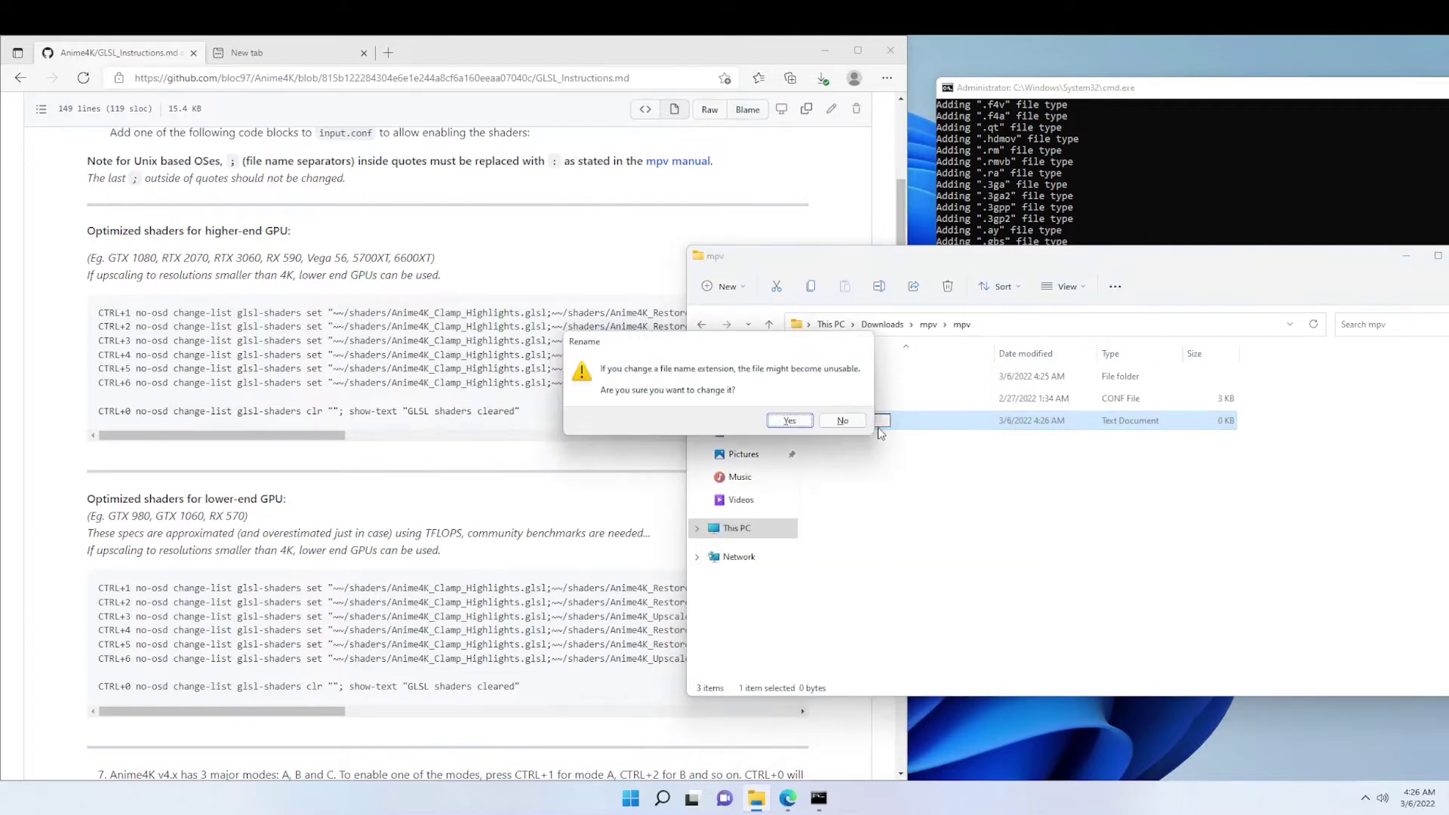
key(Return)
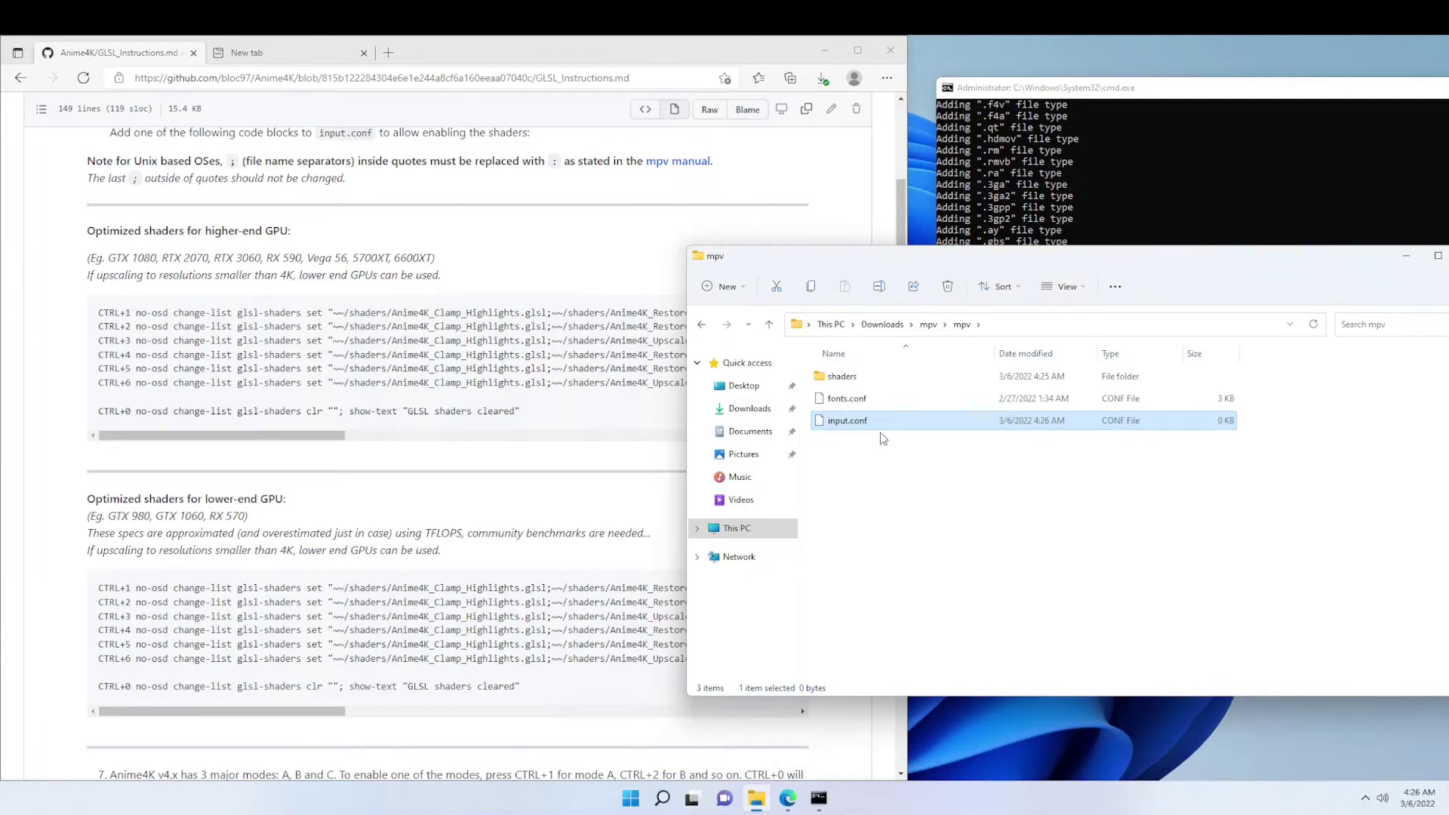
- Create a file named yt-dlp.conf and move it up into the parent mpv folder
right_click(889, 468)
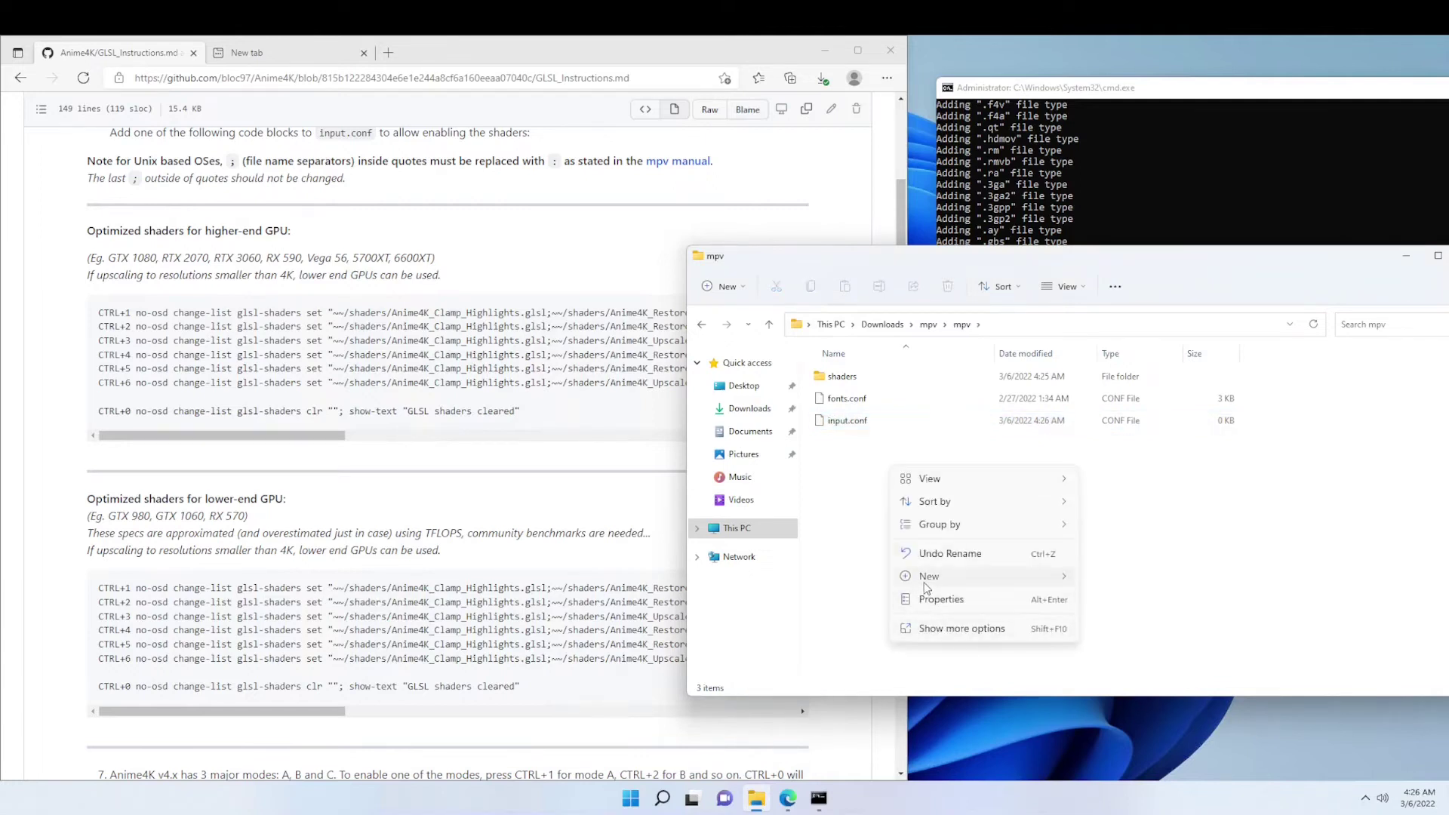
mouse_move(929, 577)
click(1131, 626)
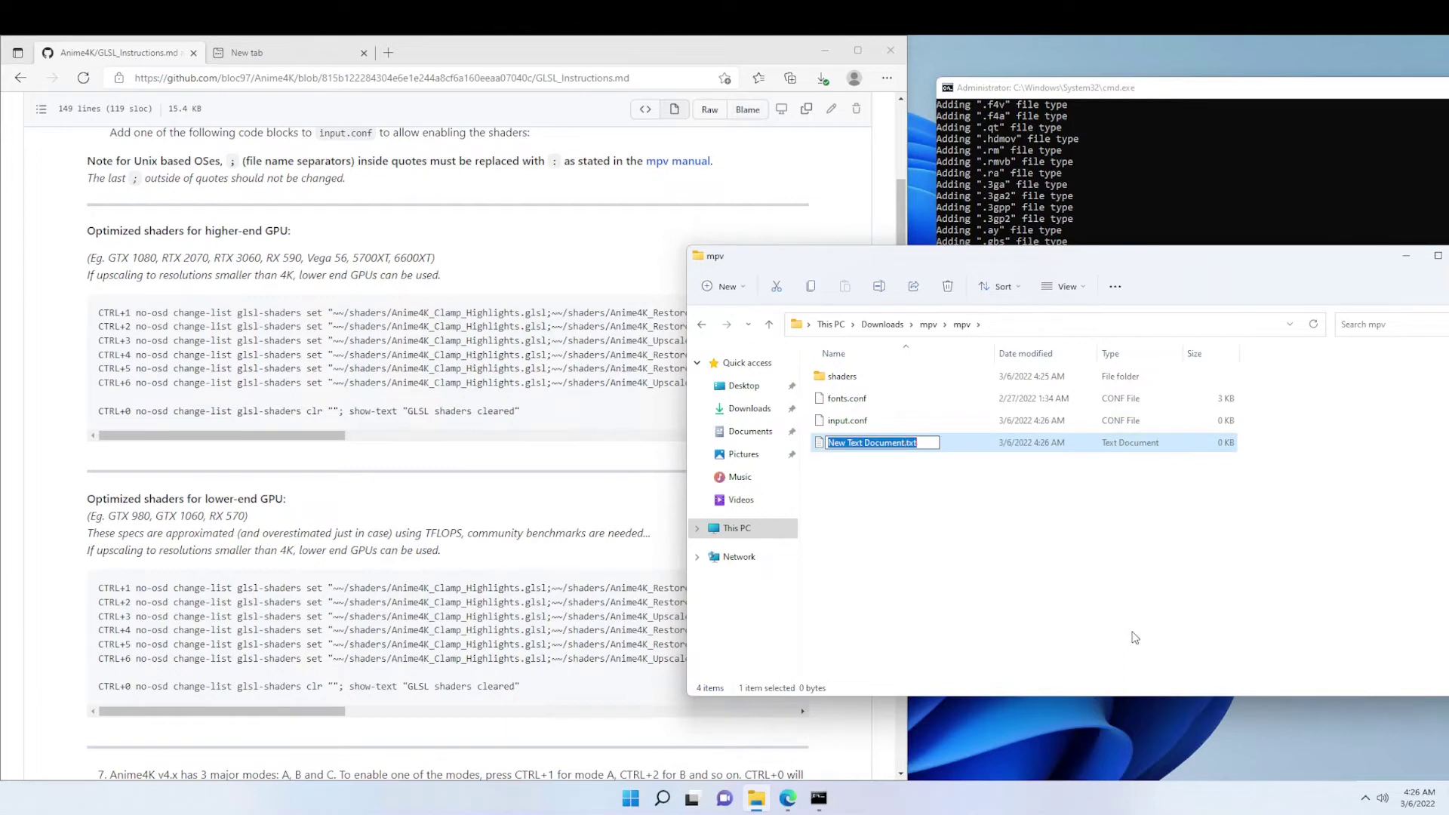
text(y)
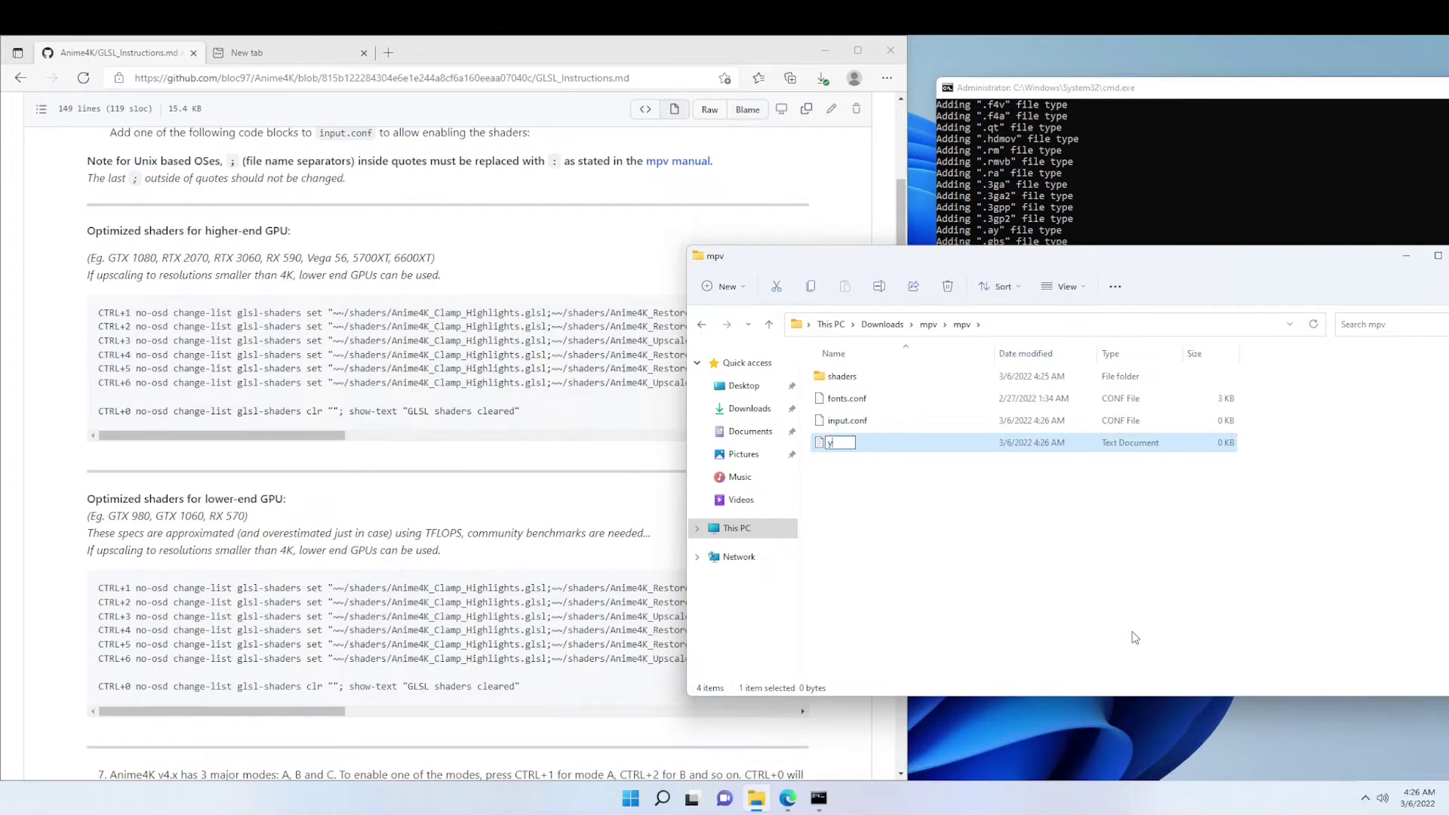
text(t-dlp.conf)
key(Return)
key(Return)
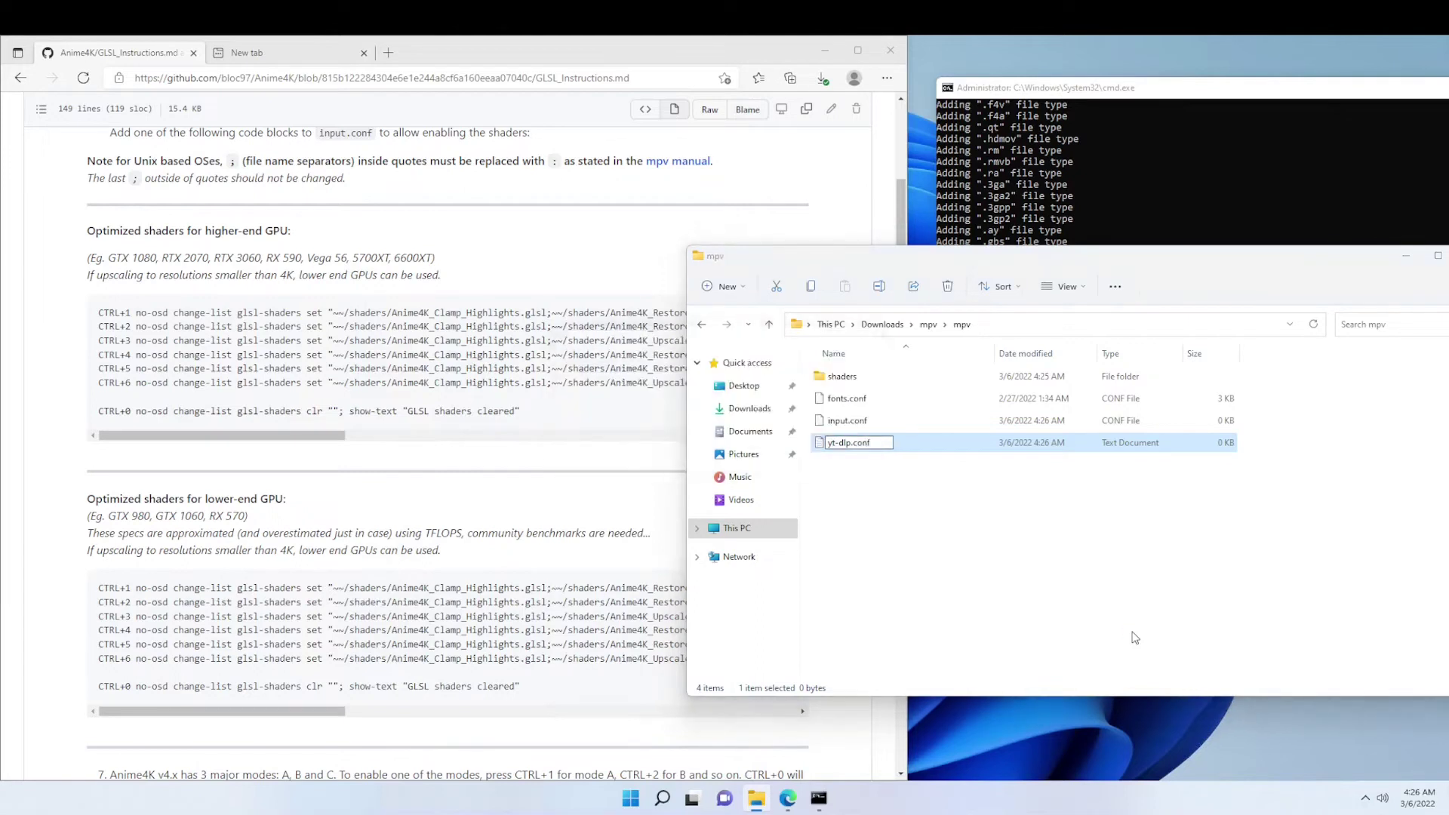
drag(865, 472, 928, 325)
- Open input.conf with Notepad and make Notepad the default app for .conf files
double_click(877, 428)
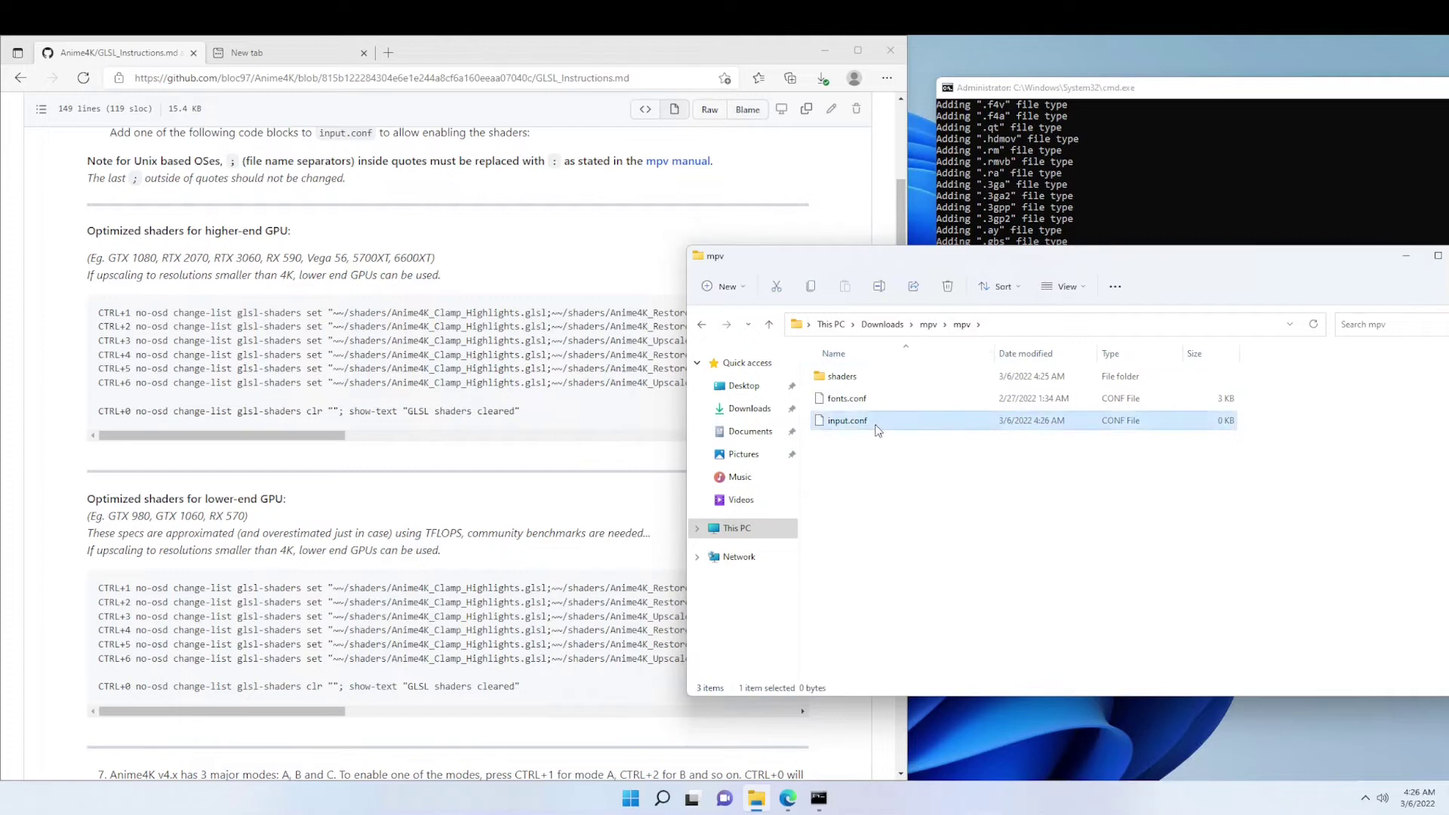
click(661, 287)
click(679, 320)
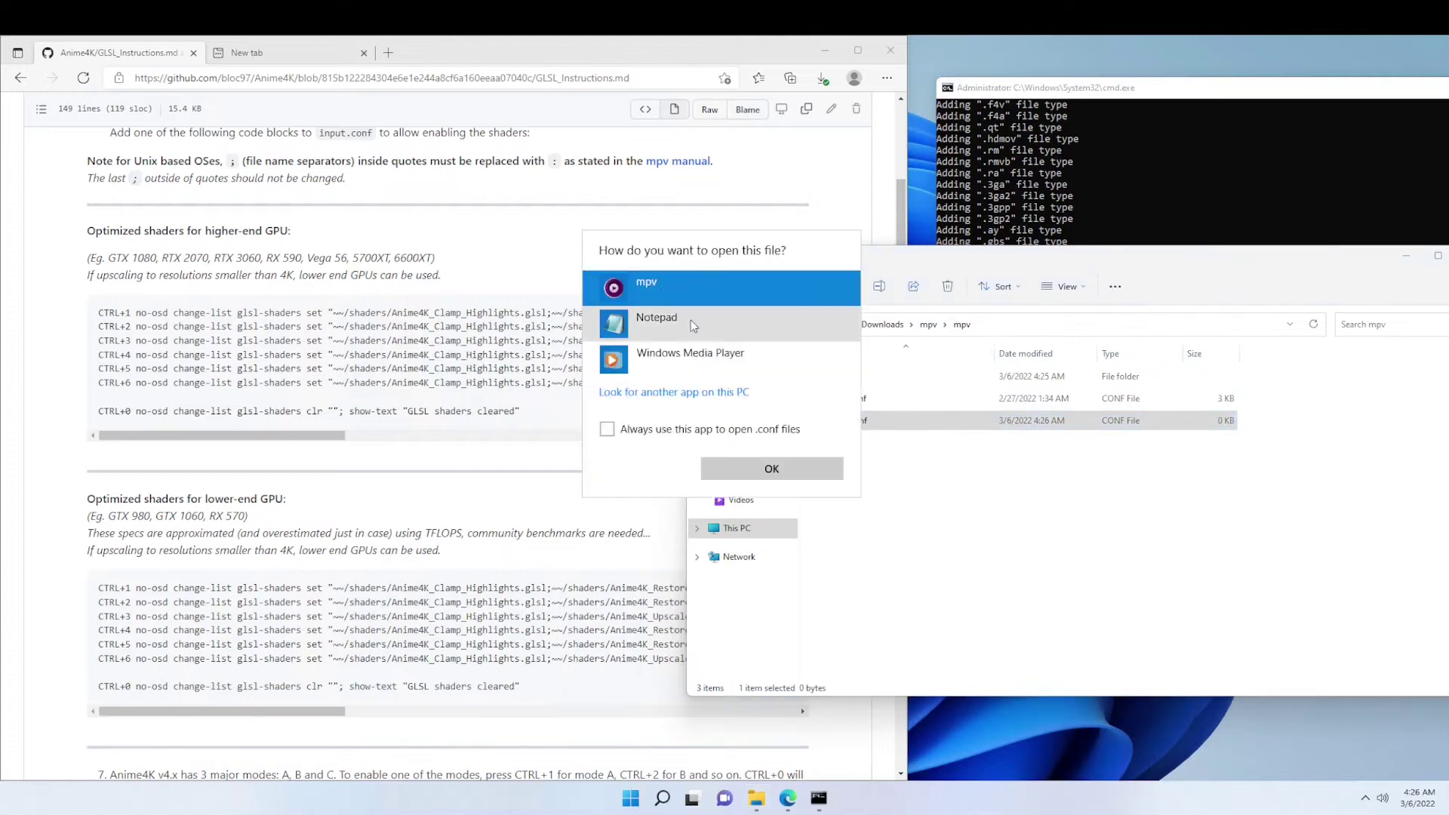
click(701, 429)
click(757, 468)
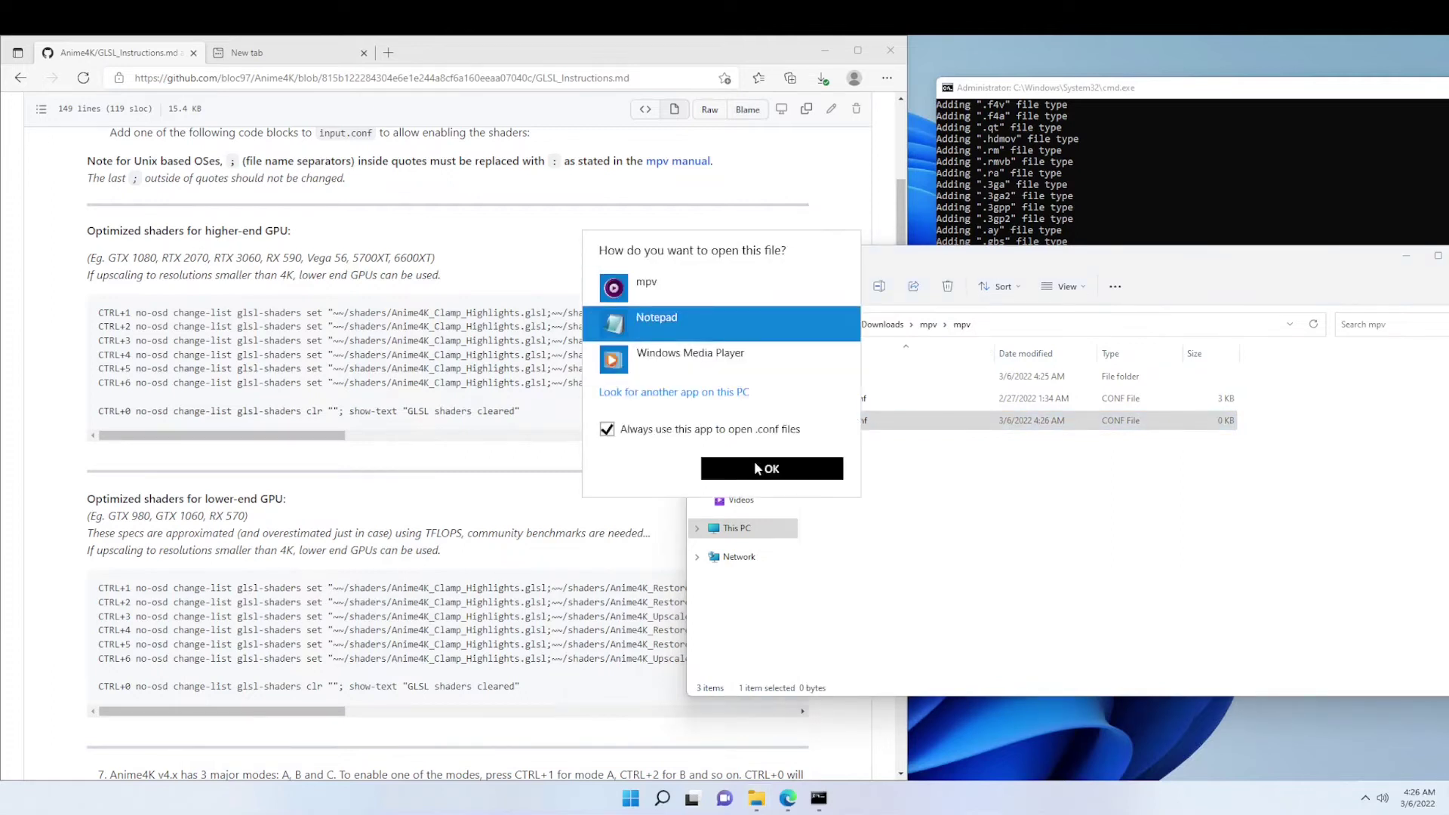
- Dismiss the finished mpv installer console and move the input.conf Notepad window clear of the browser page
click(1185, 219)
click(1179, 257)
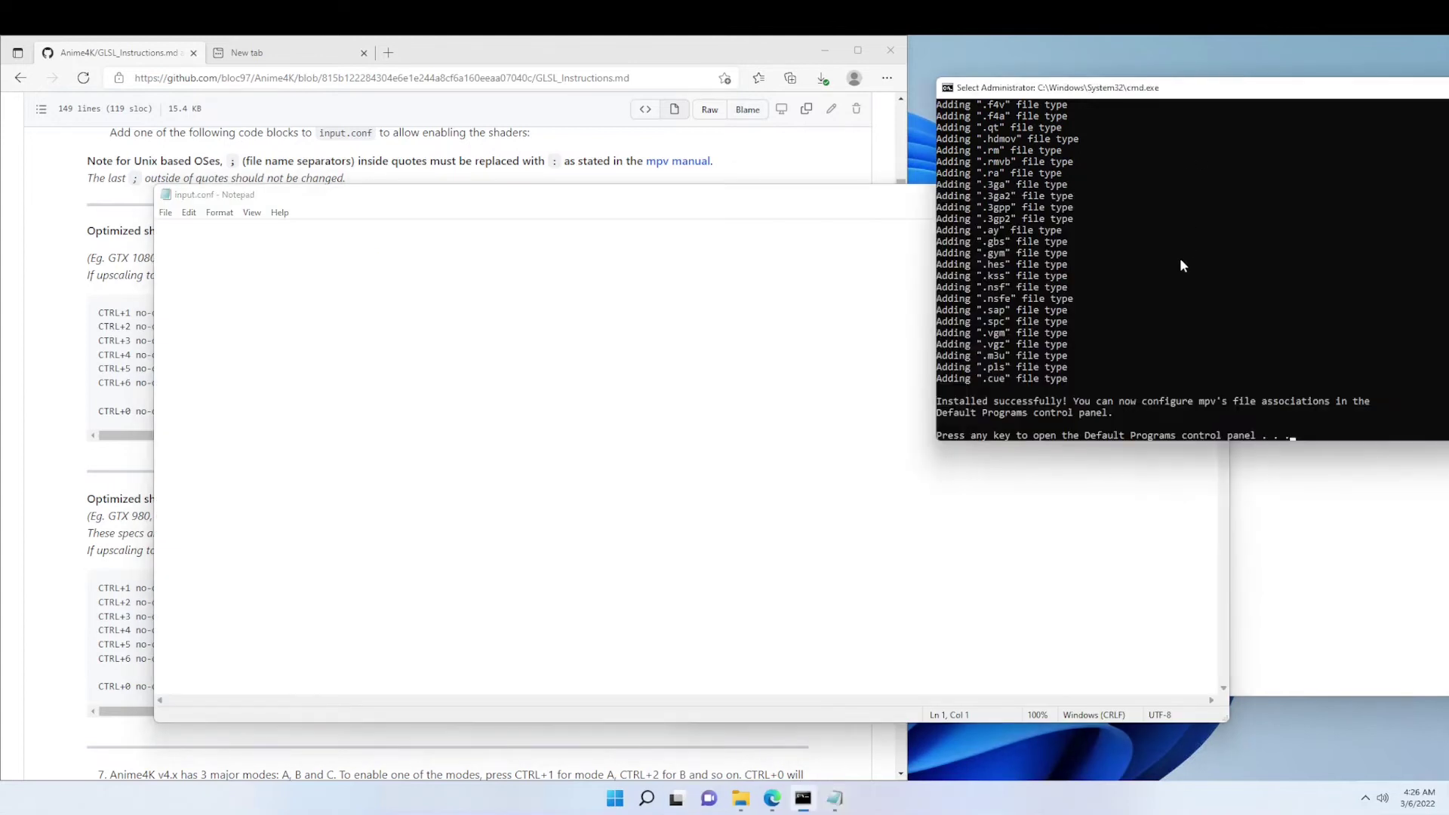
drag(1187, 80, 1187, 88)
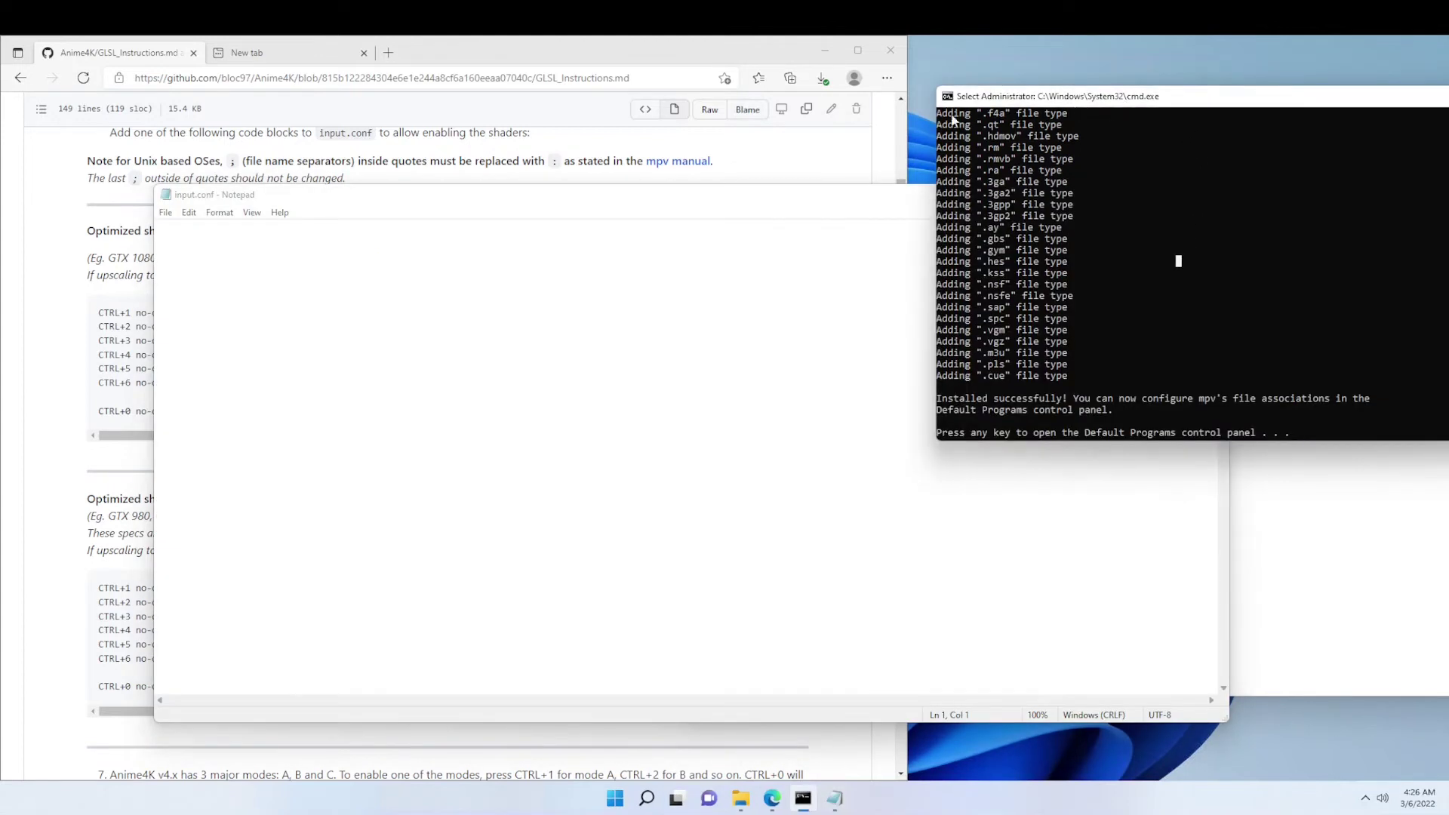
key(Return)
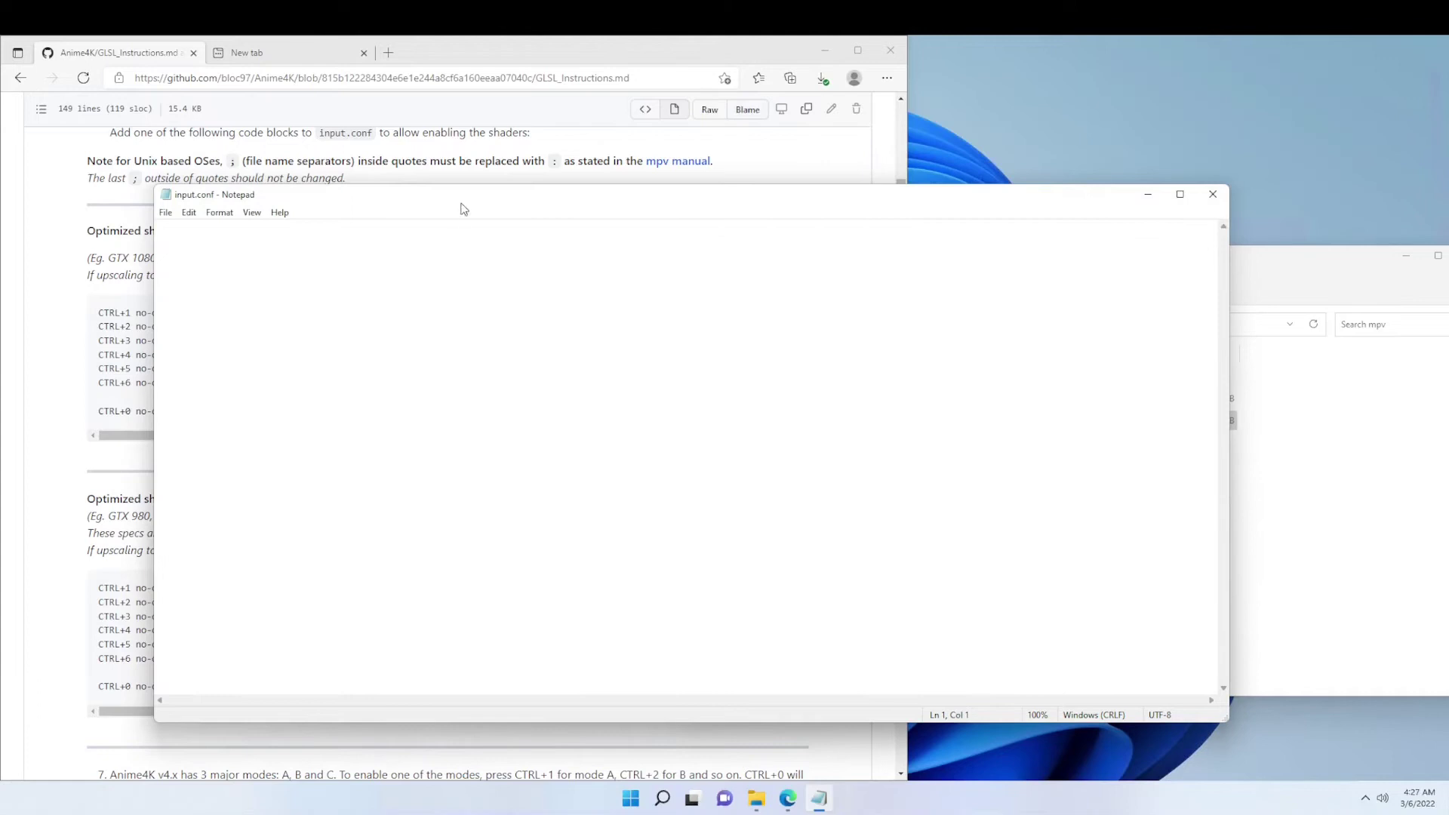
drag(534, 203, 1159, 285)
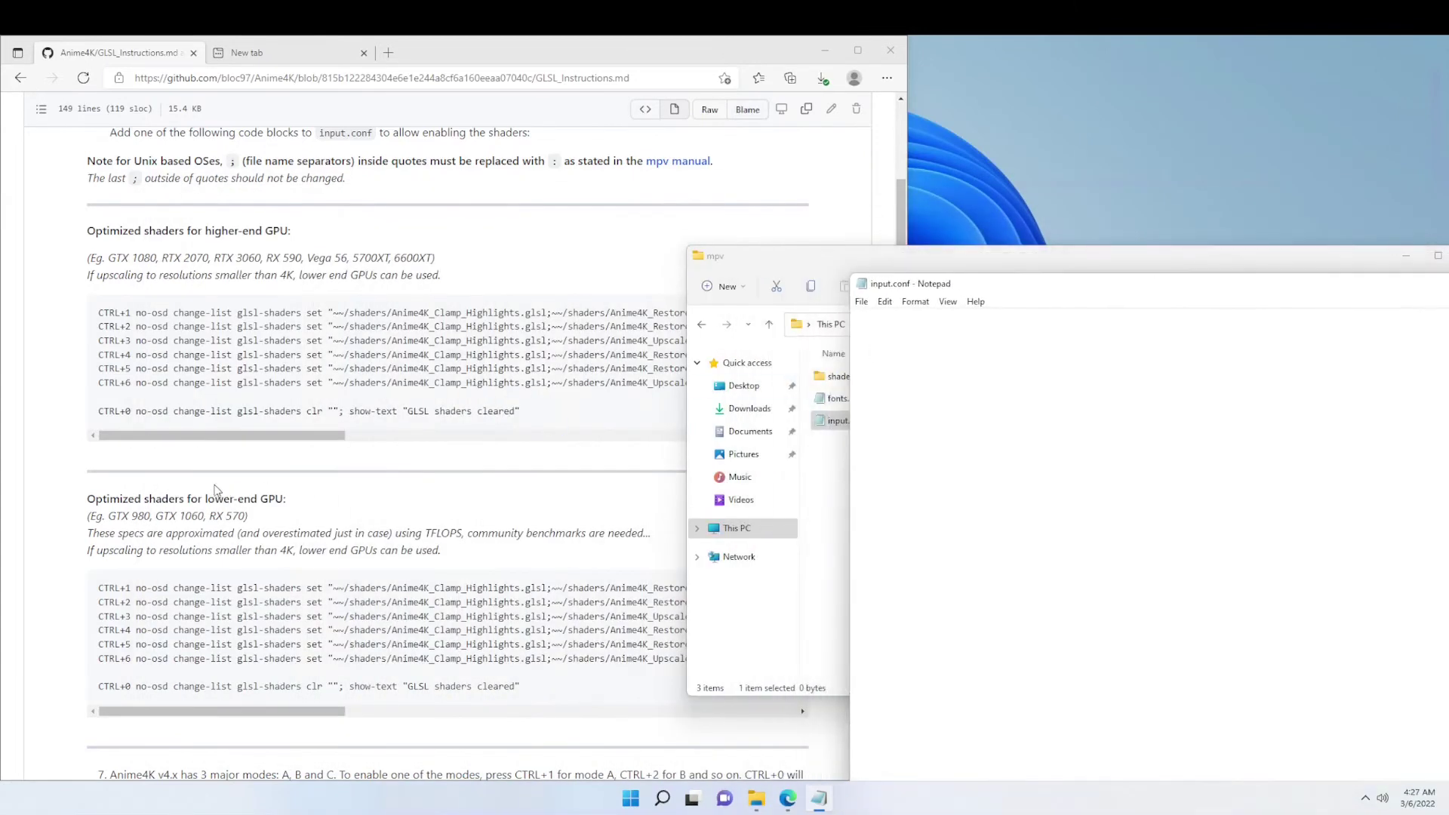
- Copy the shader key bindings for higher-end GPUs from the instructions into input.conf, save it and close the file
click(53, 283)
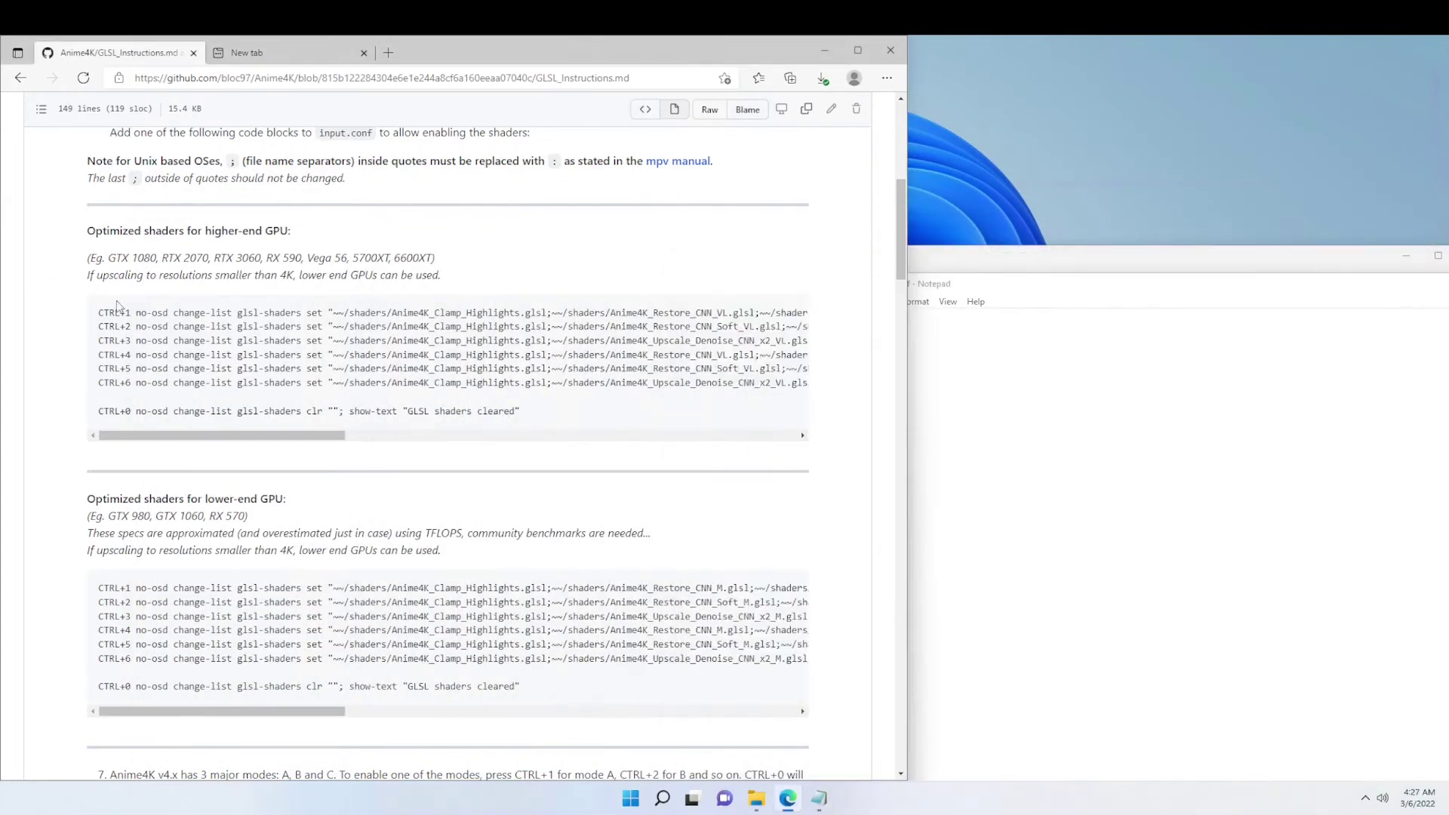
double_click(223, 235)
double_click(215, 499)
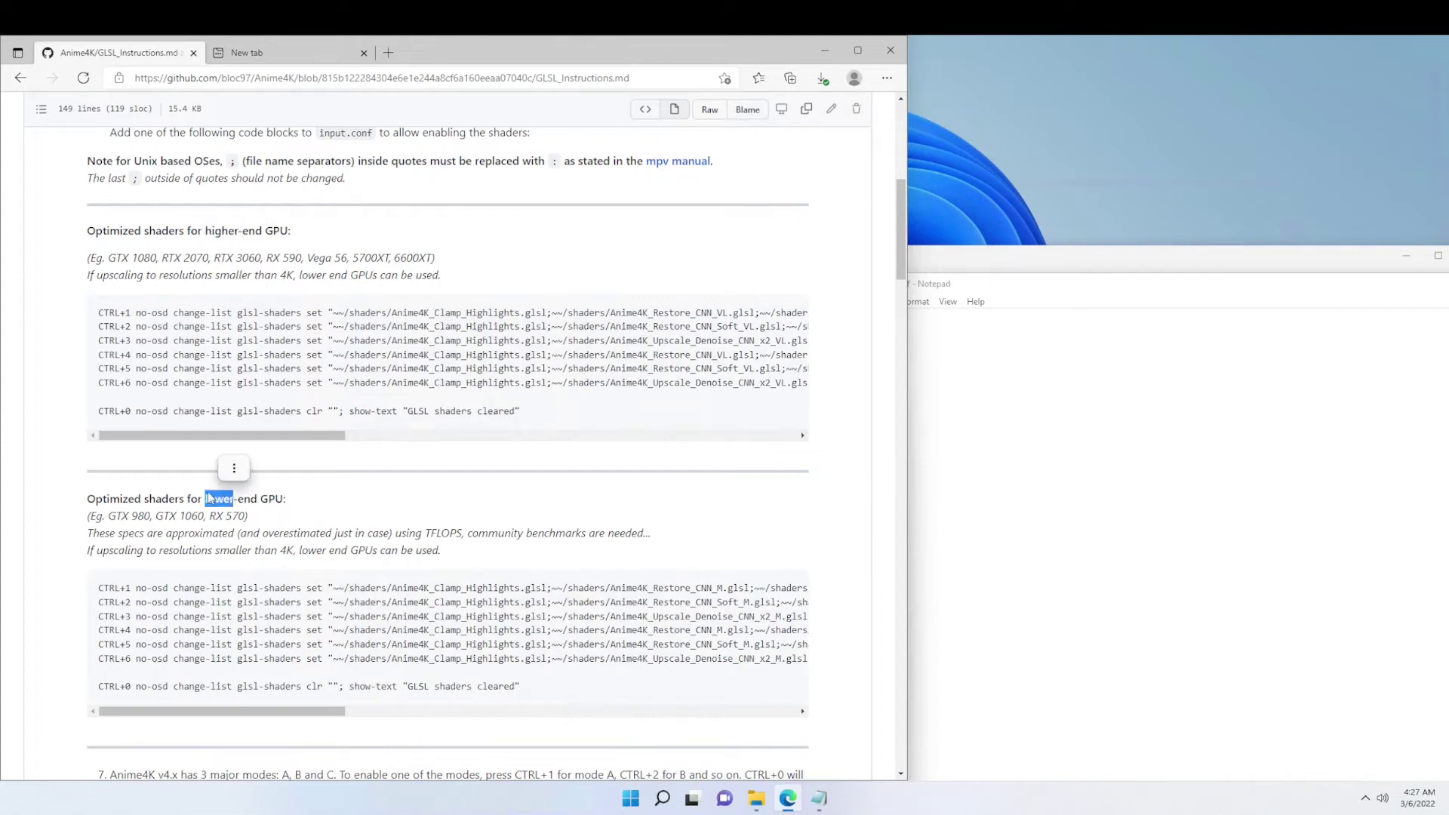
click(790, 311)
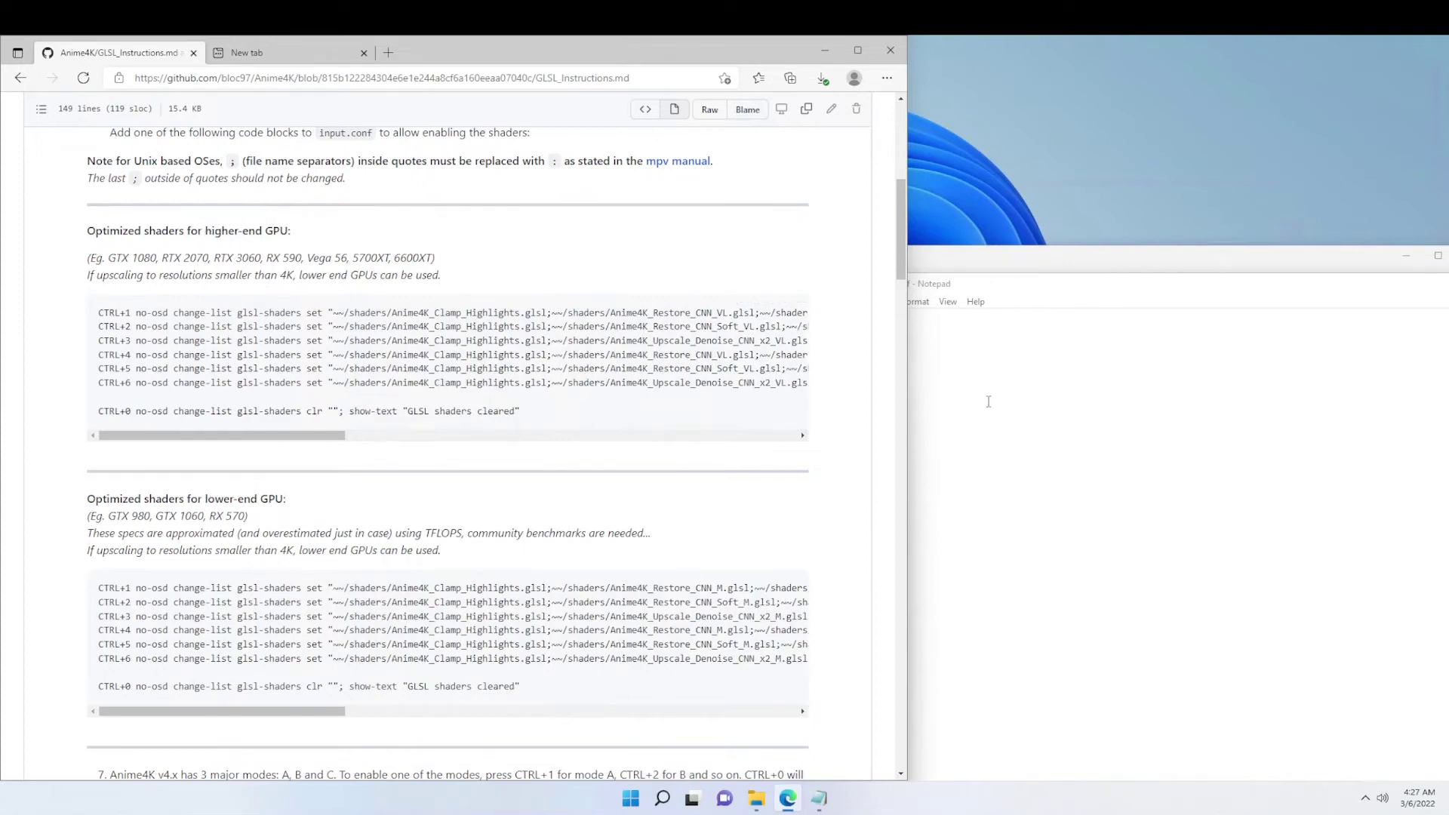
click(993, 403)
key(ctrl+v)
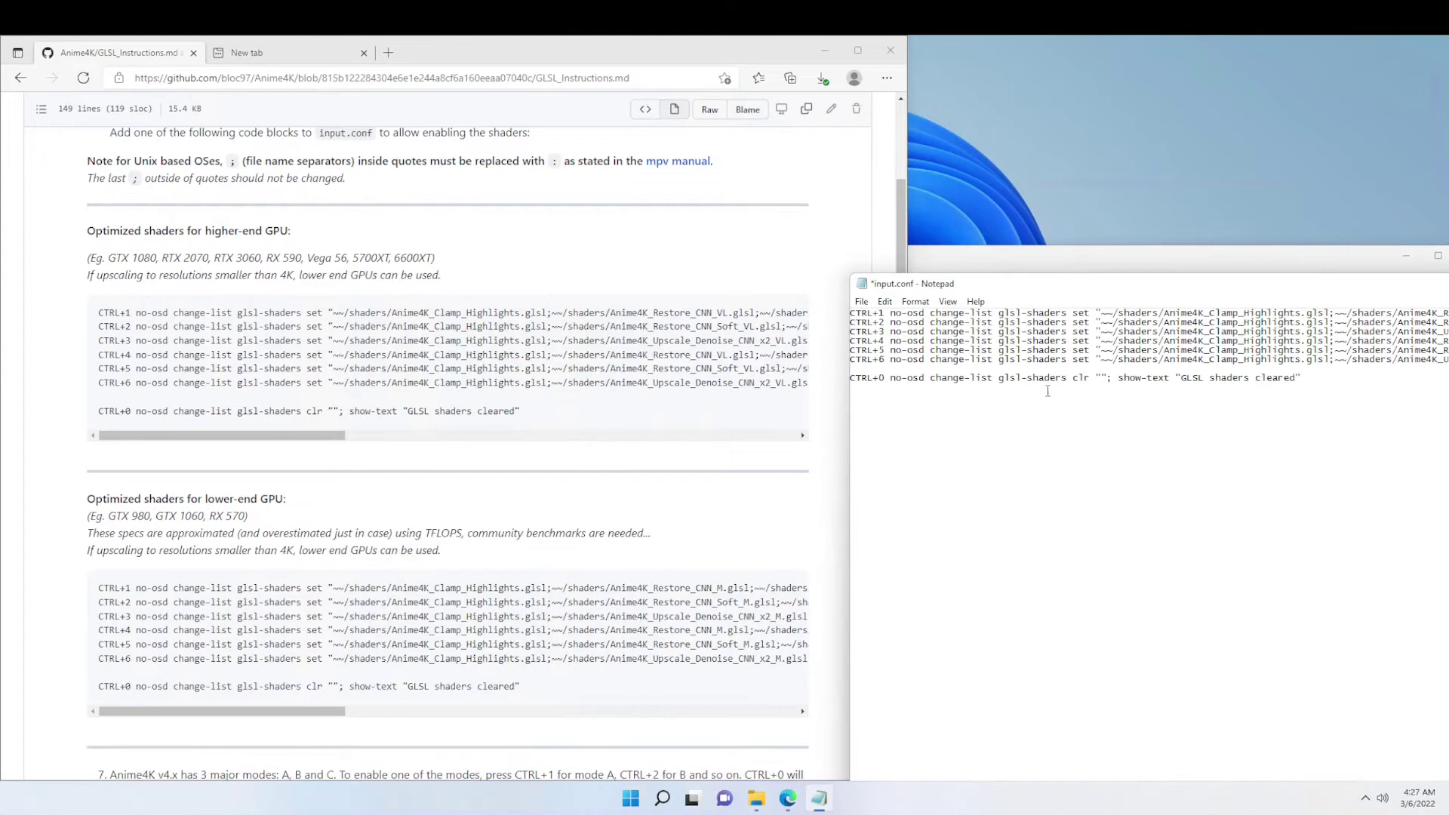
key(ctrl+s)
drag(869, 284, 143, 270)
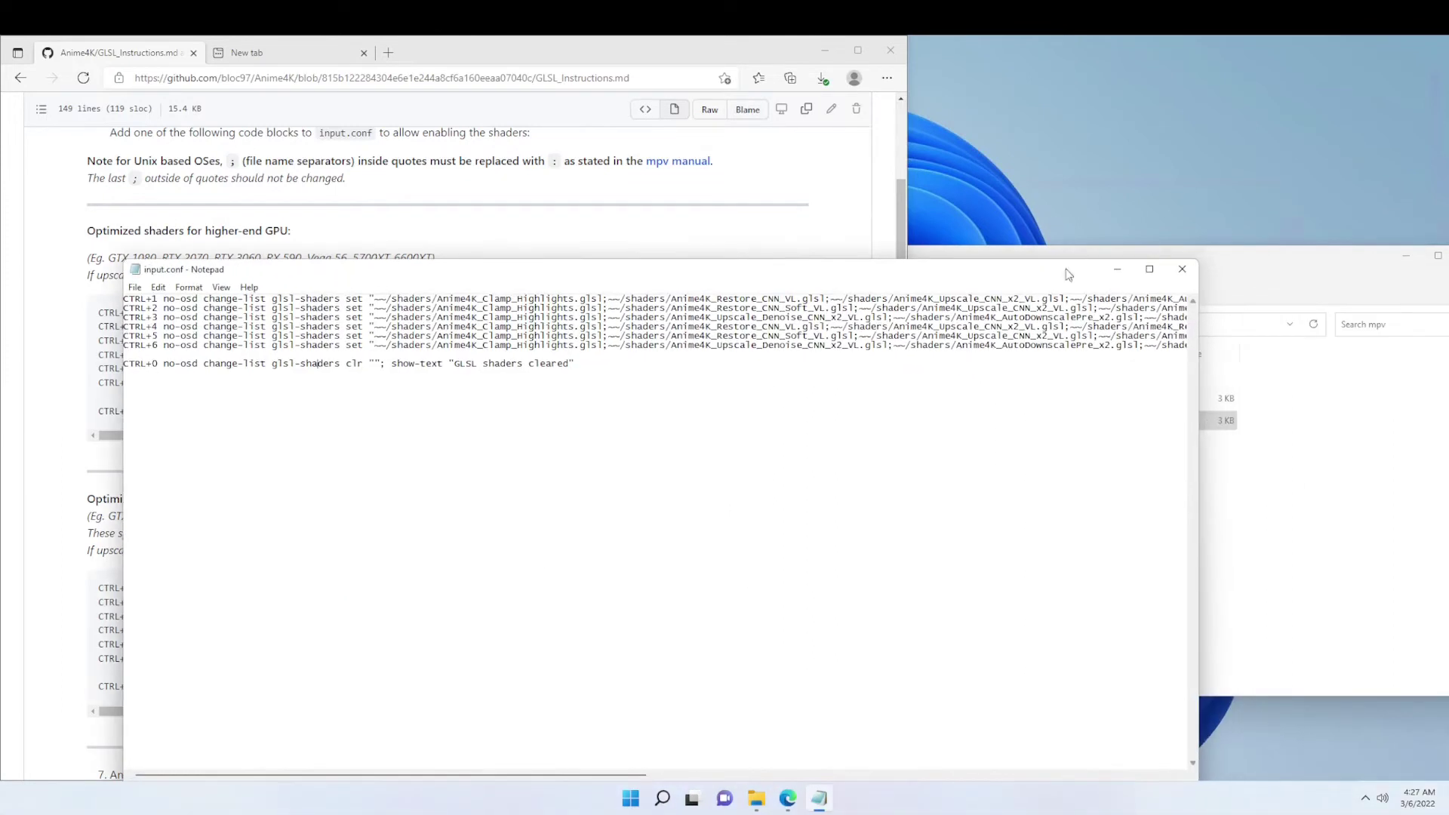
click(1189, 271)
click(1157, 524)
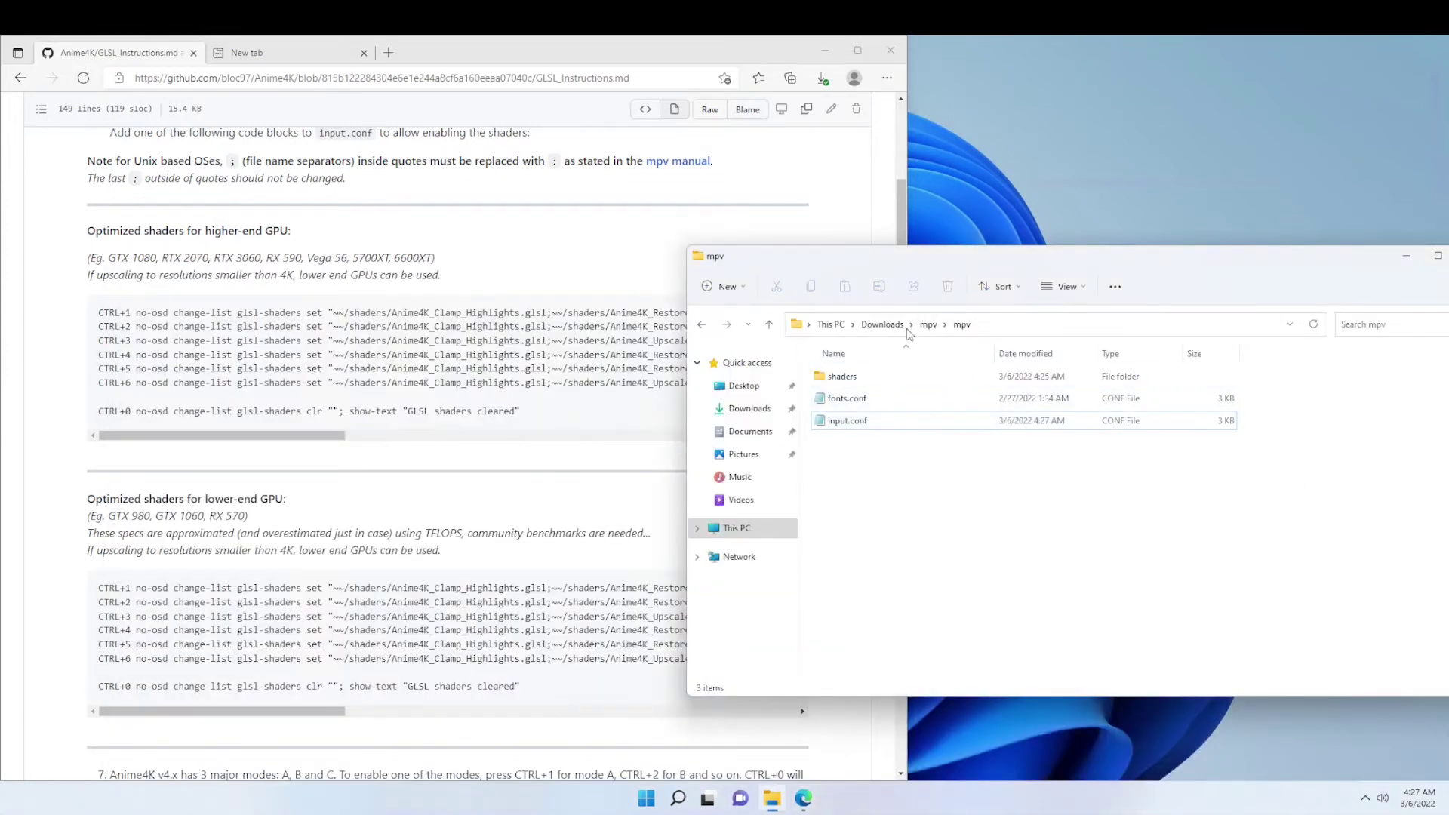
- Open yt-dlp.conf in the parent mpv folder, paste the options from -f "bv+ba/b" through --no-playlist, save and close it
click(928, 324)
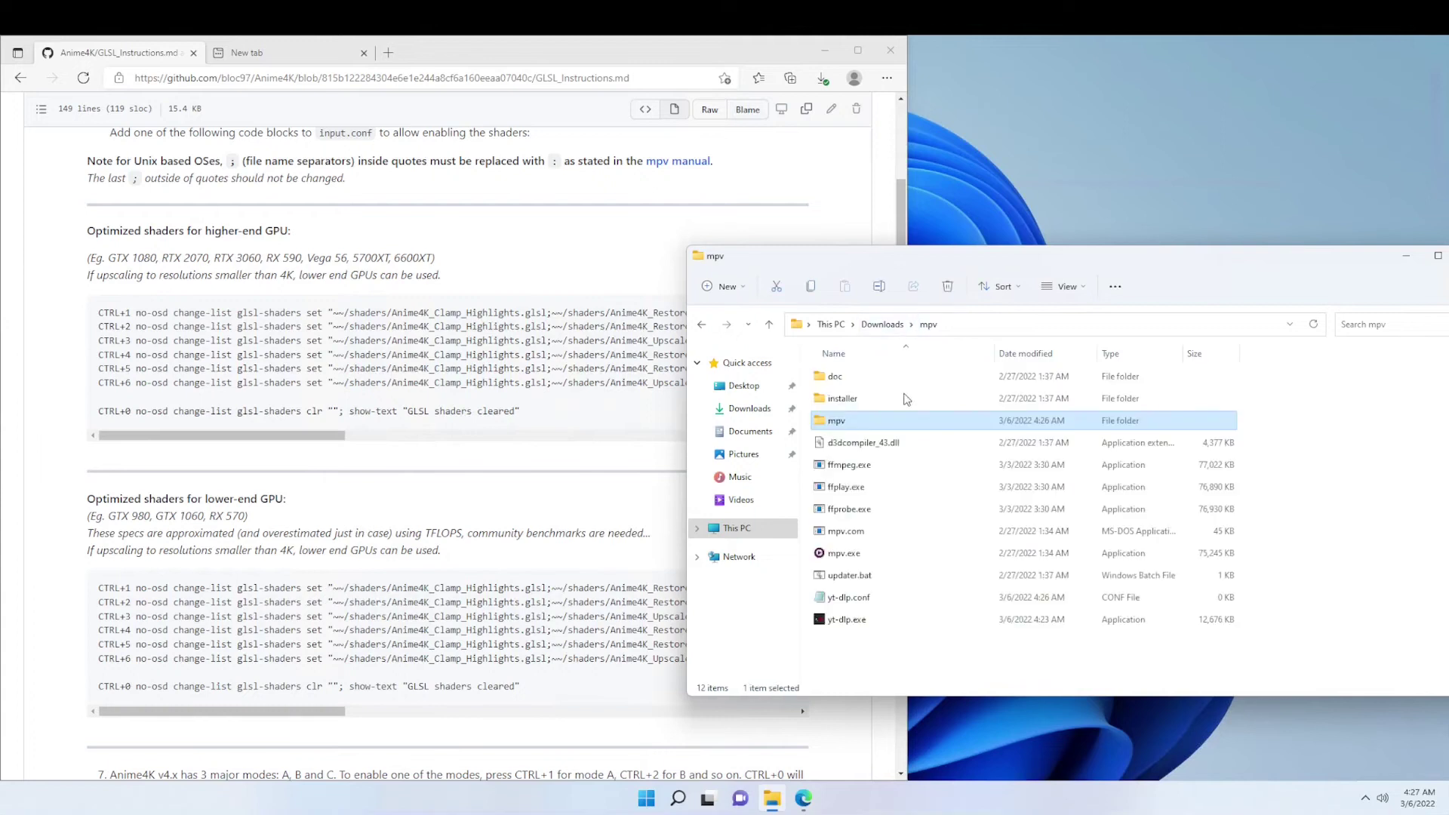
double_click(865, 599)
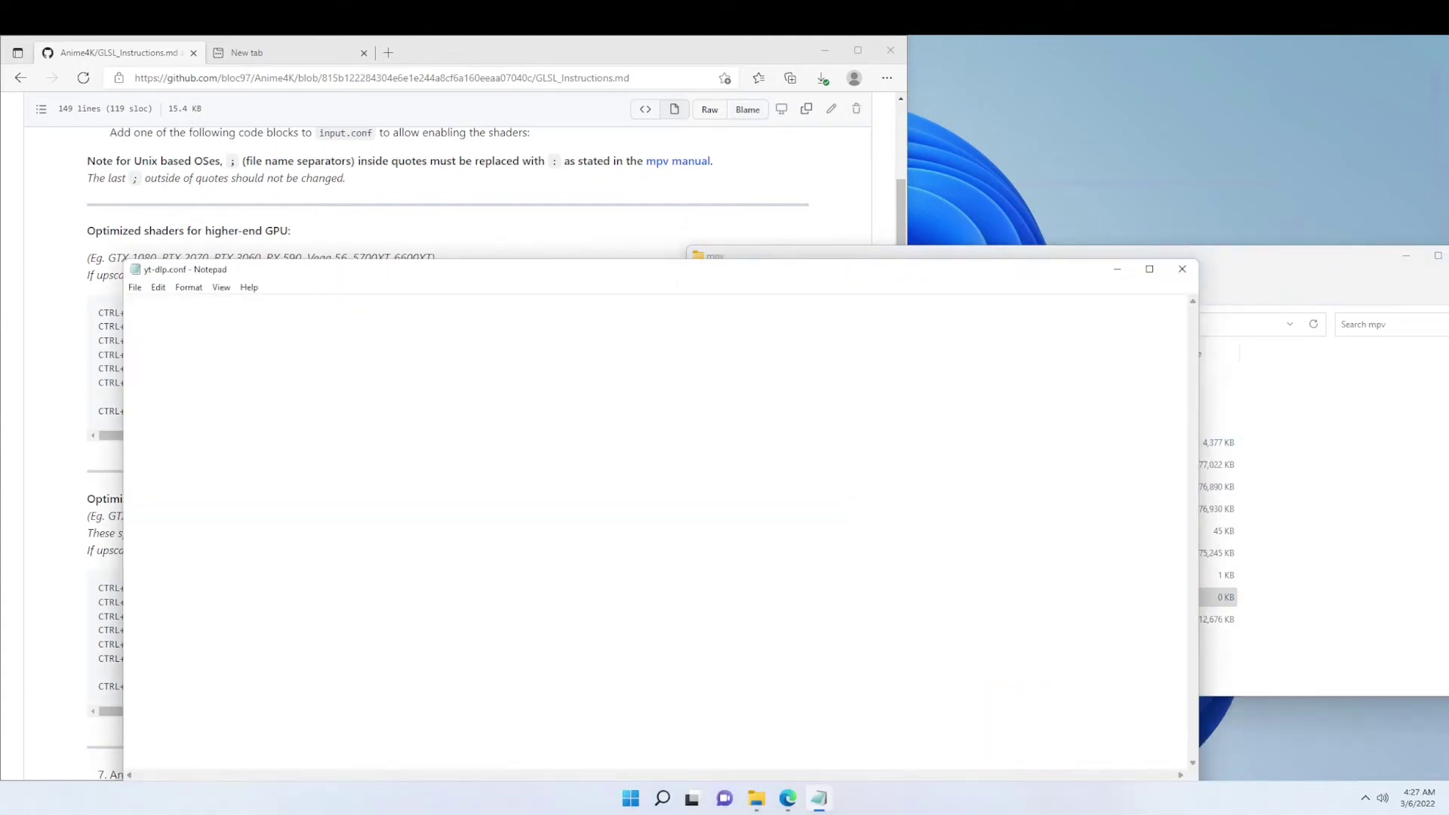
right_click(553, 437)
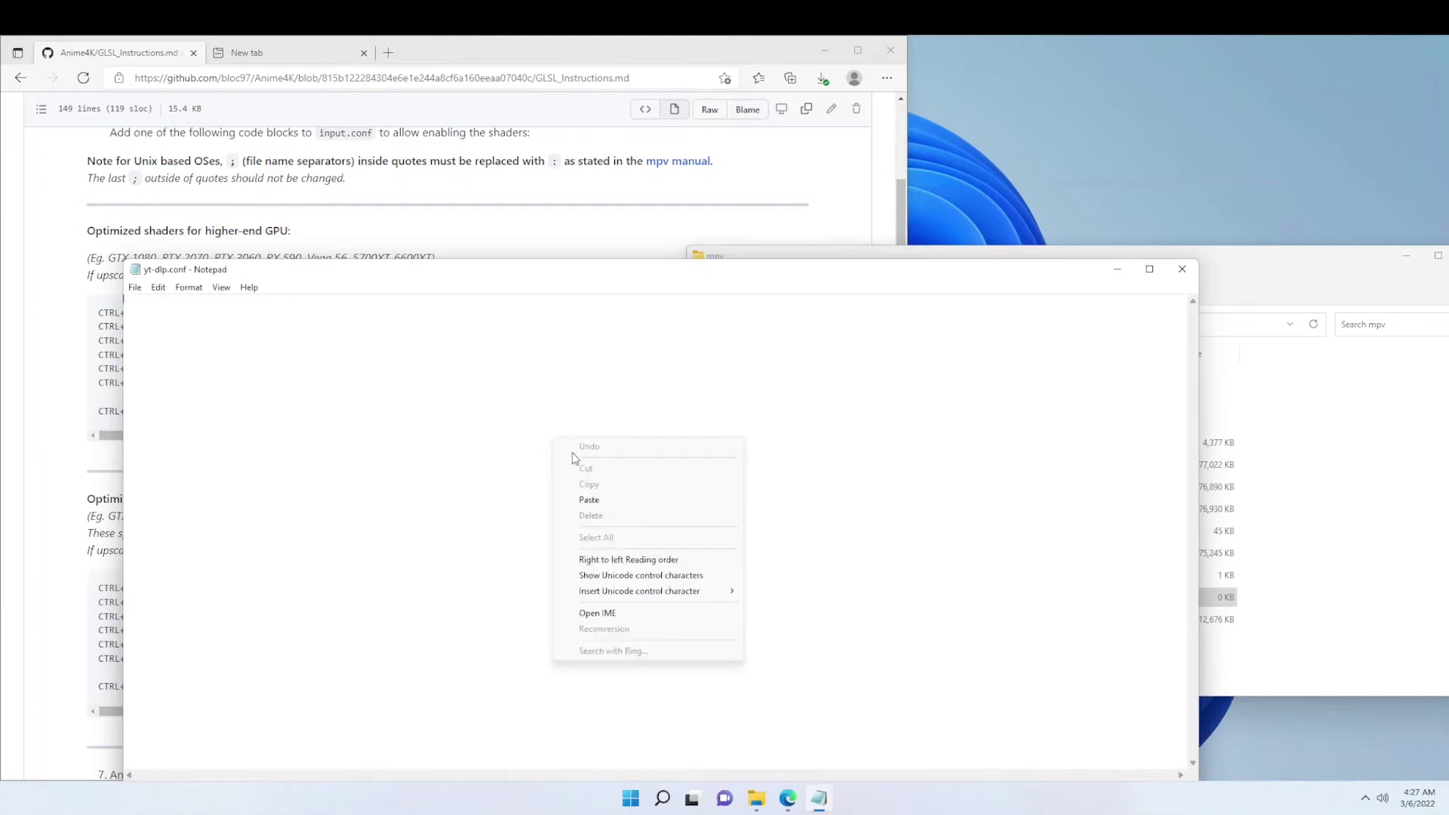
click(588, 501)
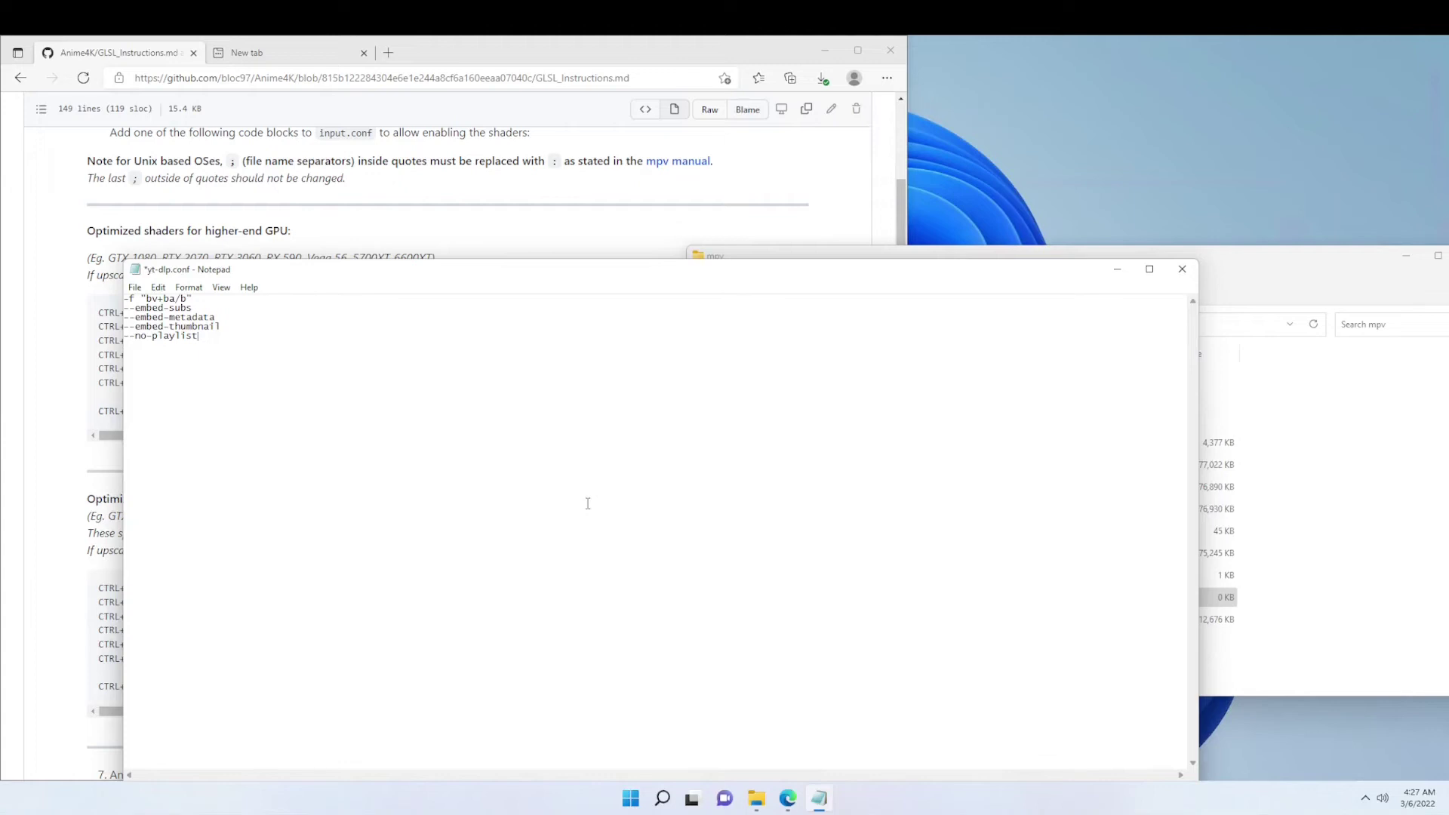
key(ctrl+s)
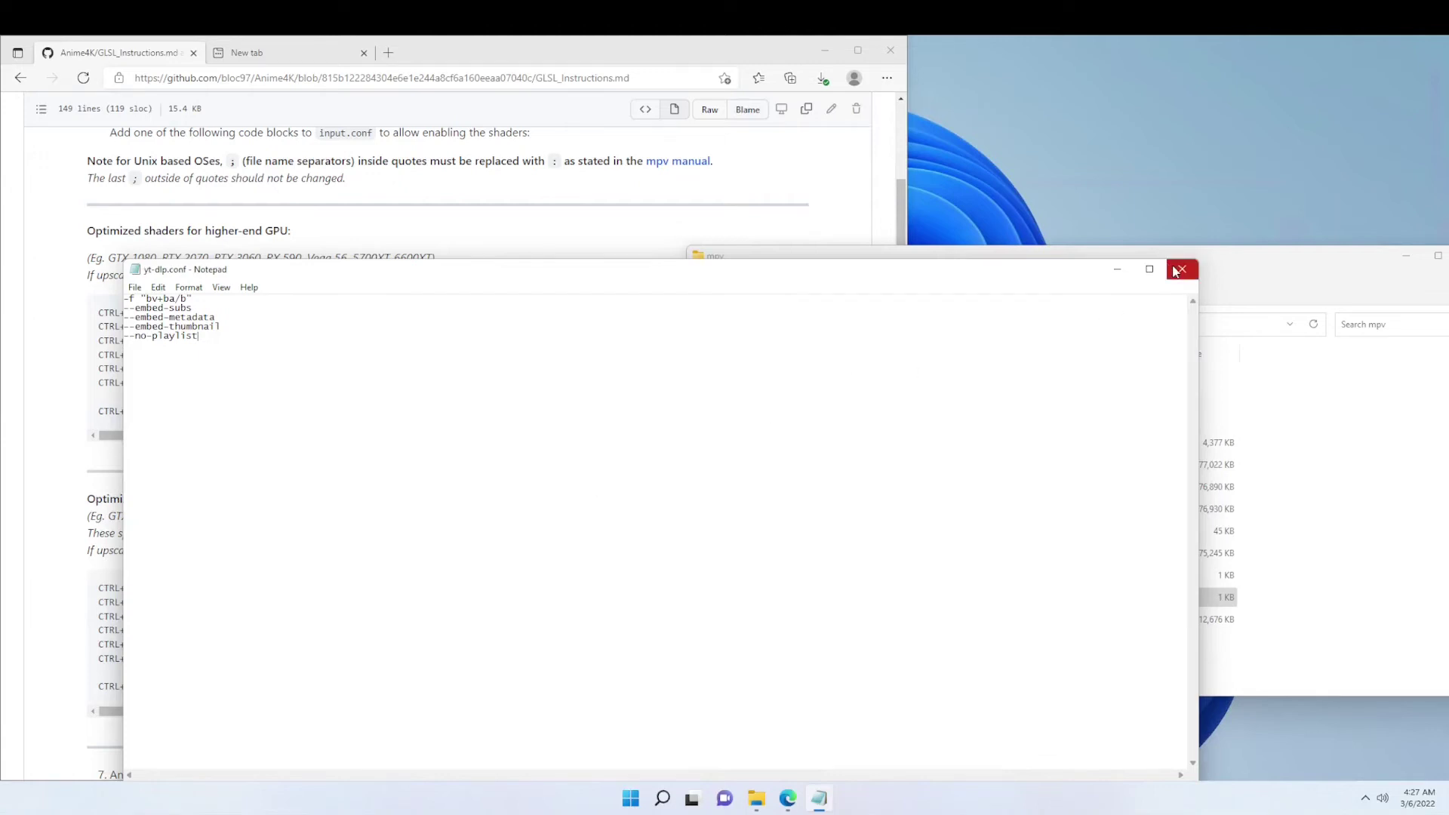
click(1181, 269)
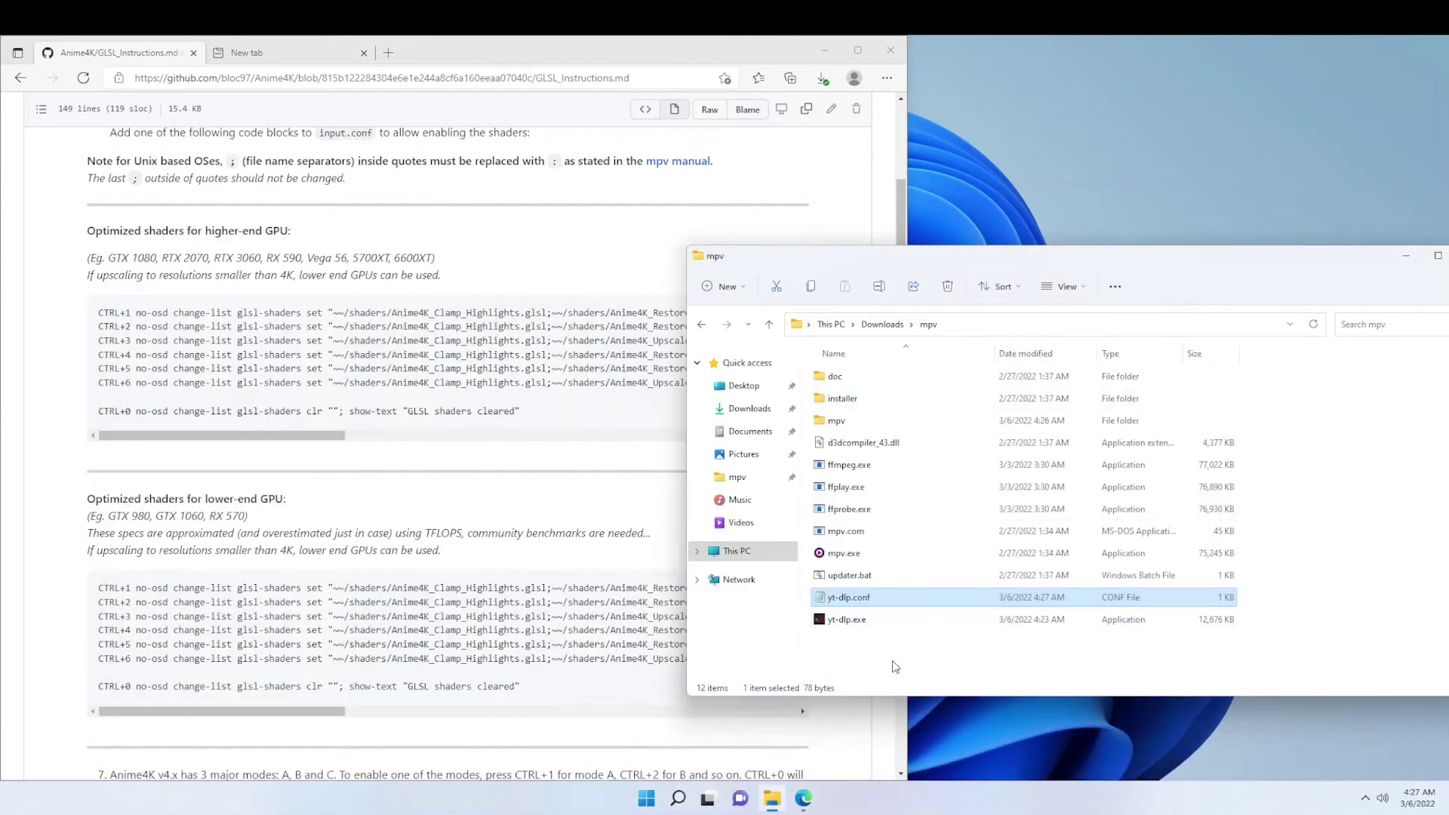
- Put the mpv folder from Downloads into Program Files on Local Disk (C:) and close the file window
click(888, 329)
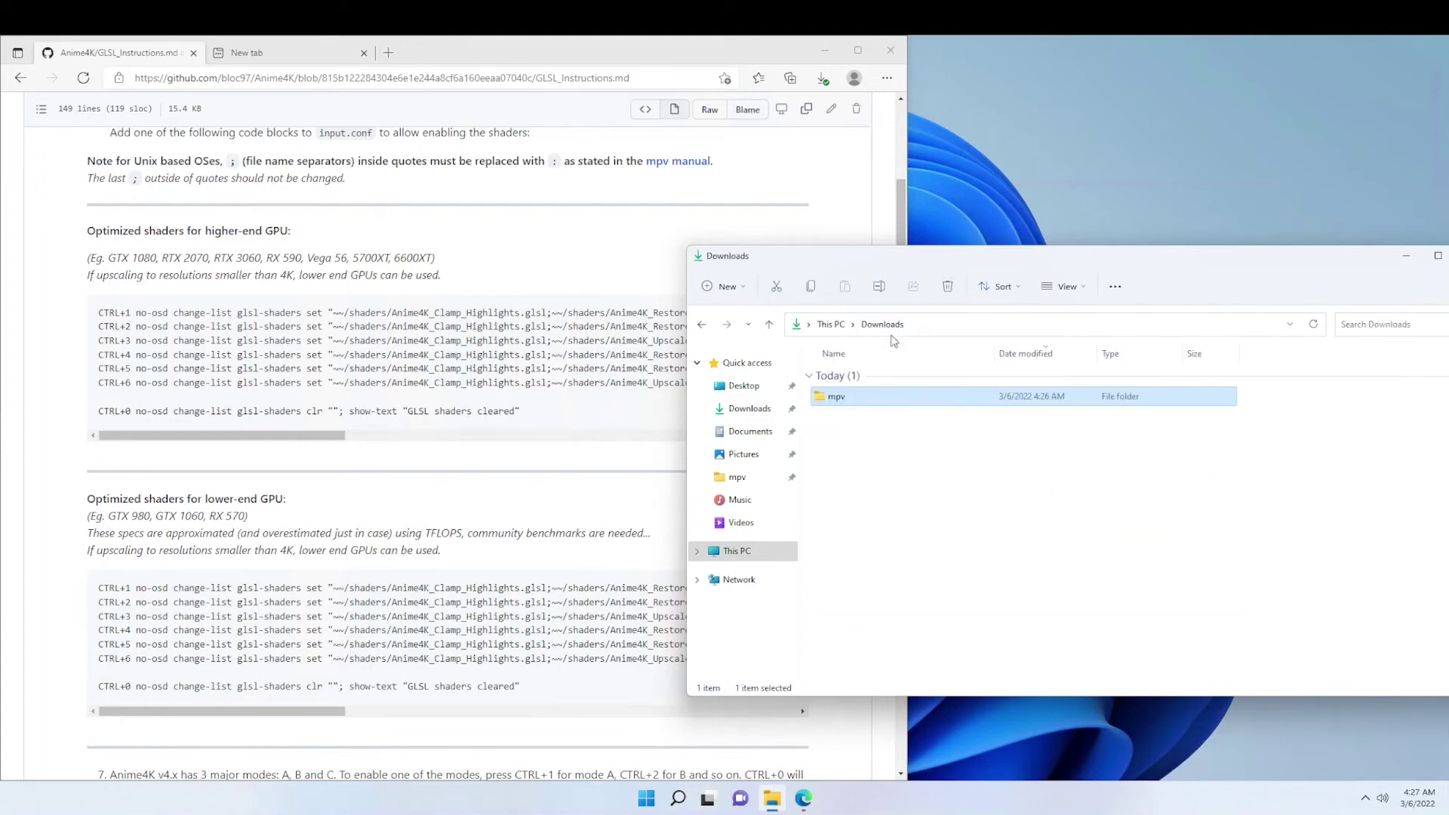
click(893, 437)
click(838, 400)
click(744, 550)
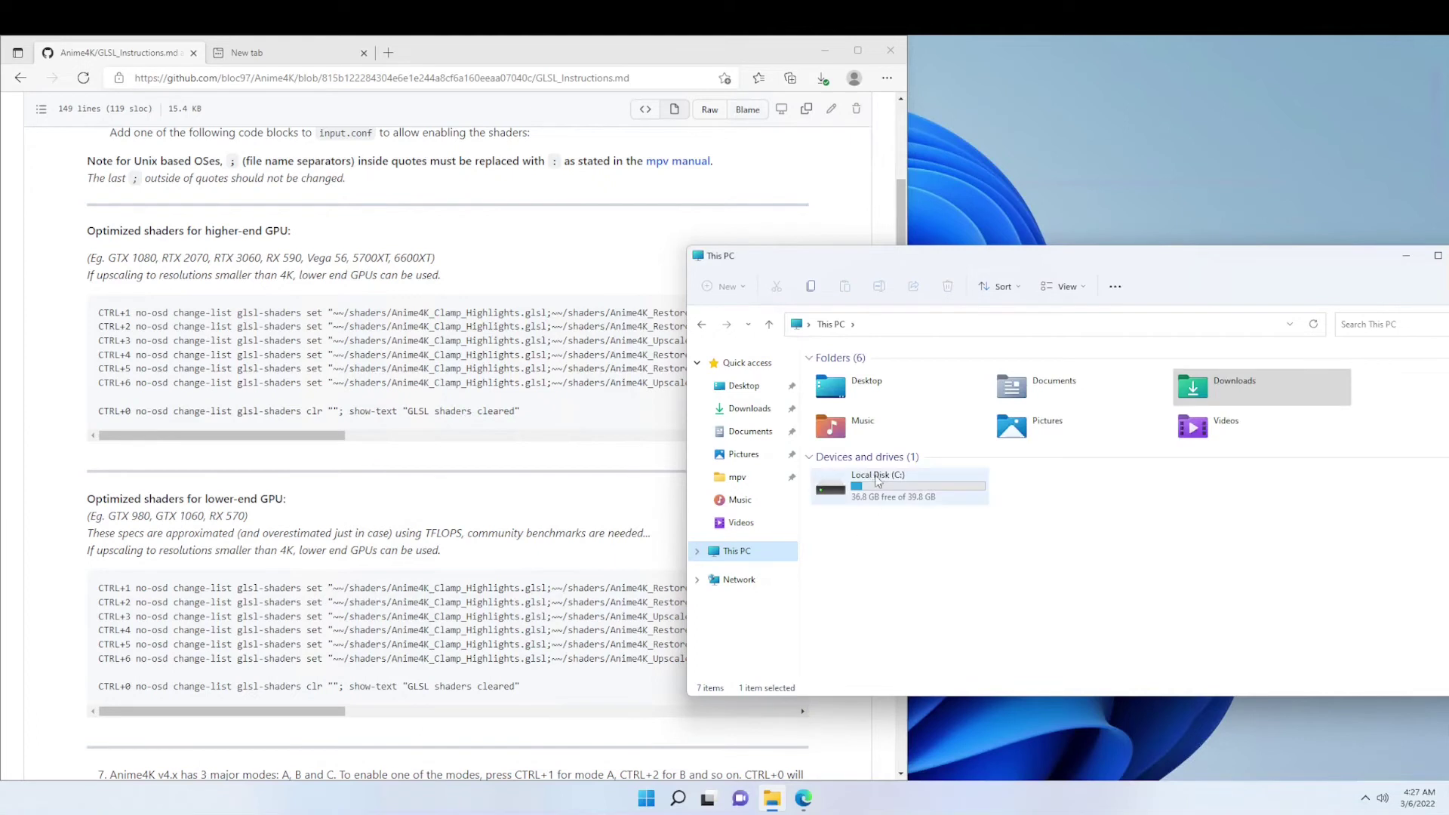
double_click(893, 475)
double_click(867, 421)
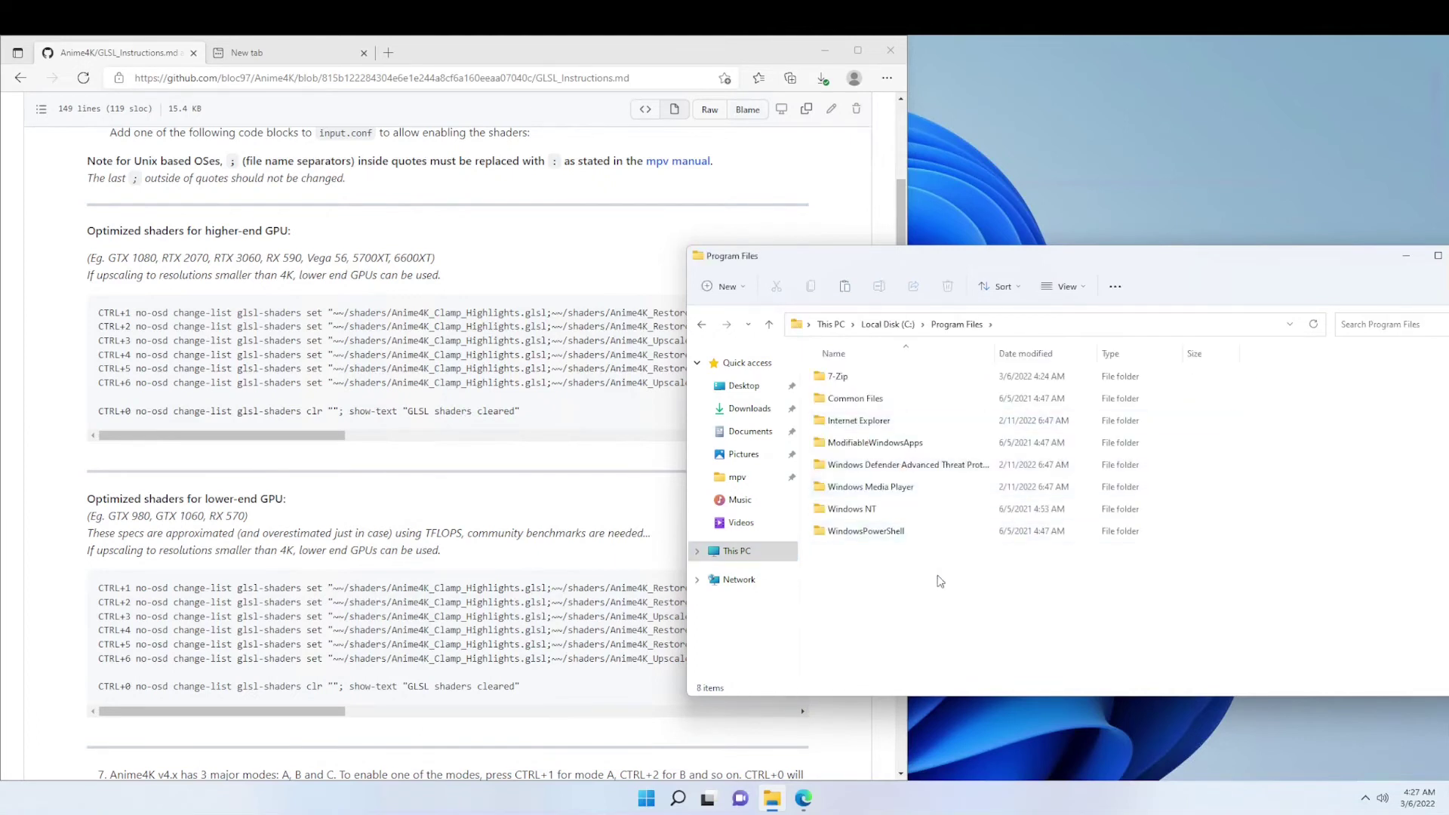
key(ctrl+v)
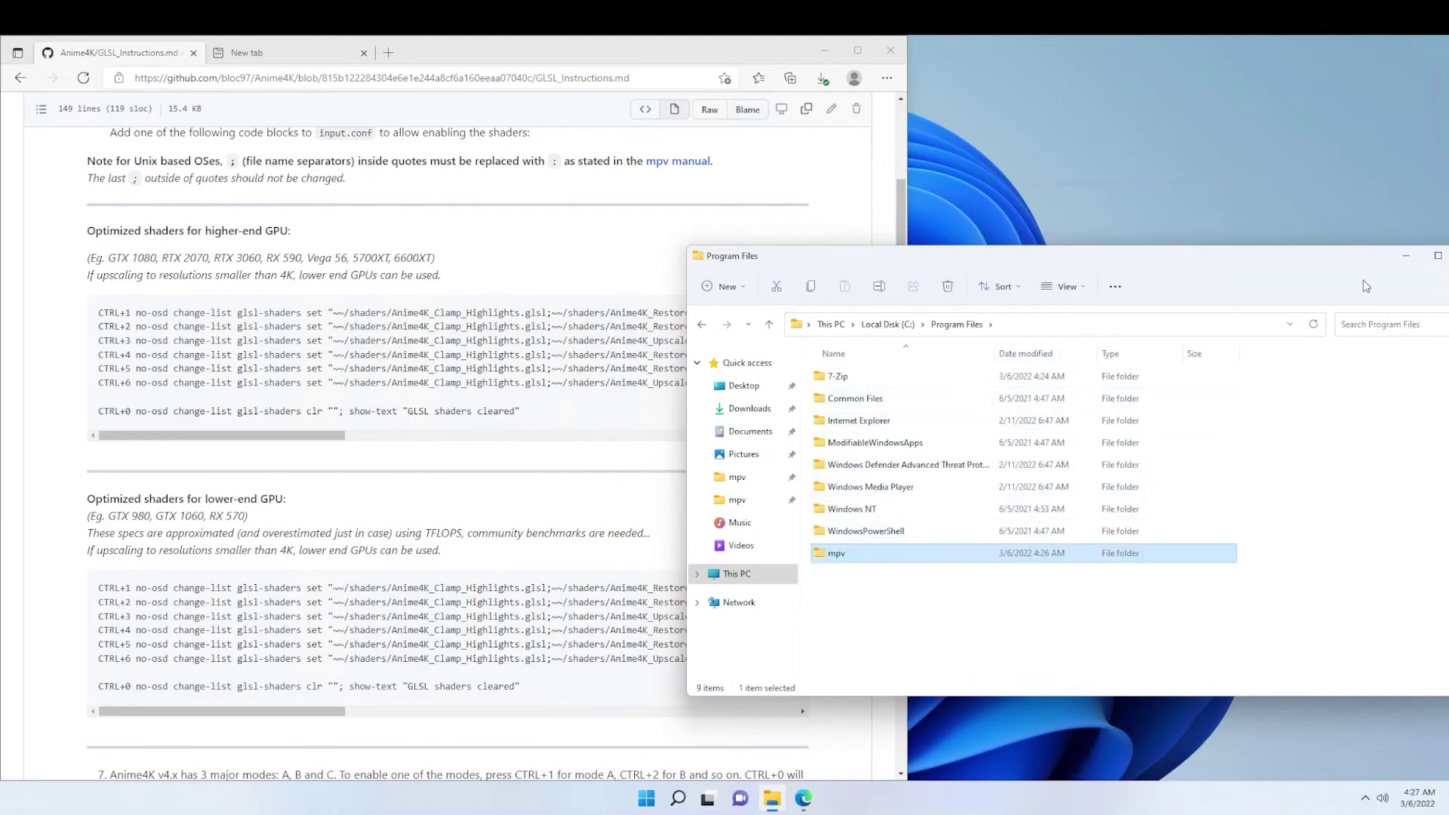
drag(1360, 263, 1158, 201)
click(1253, 194)
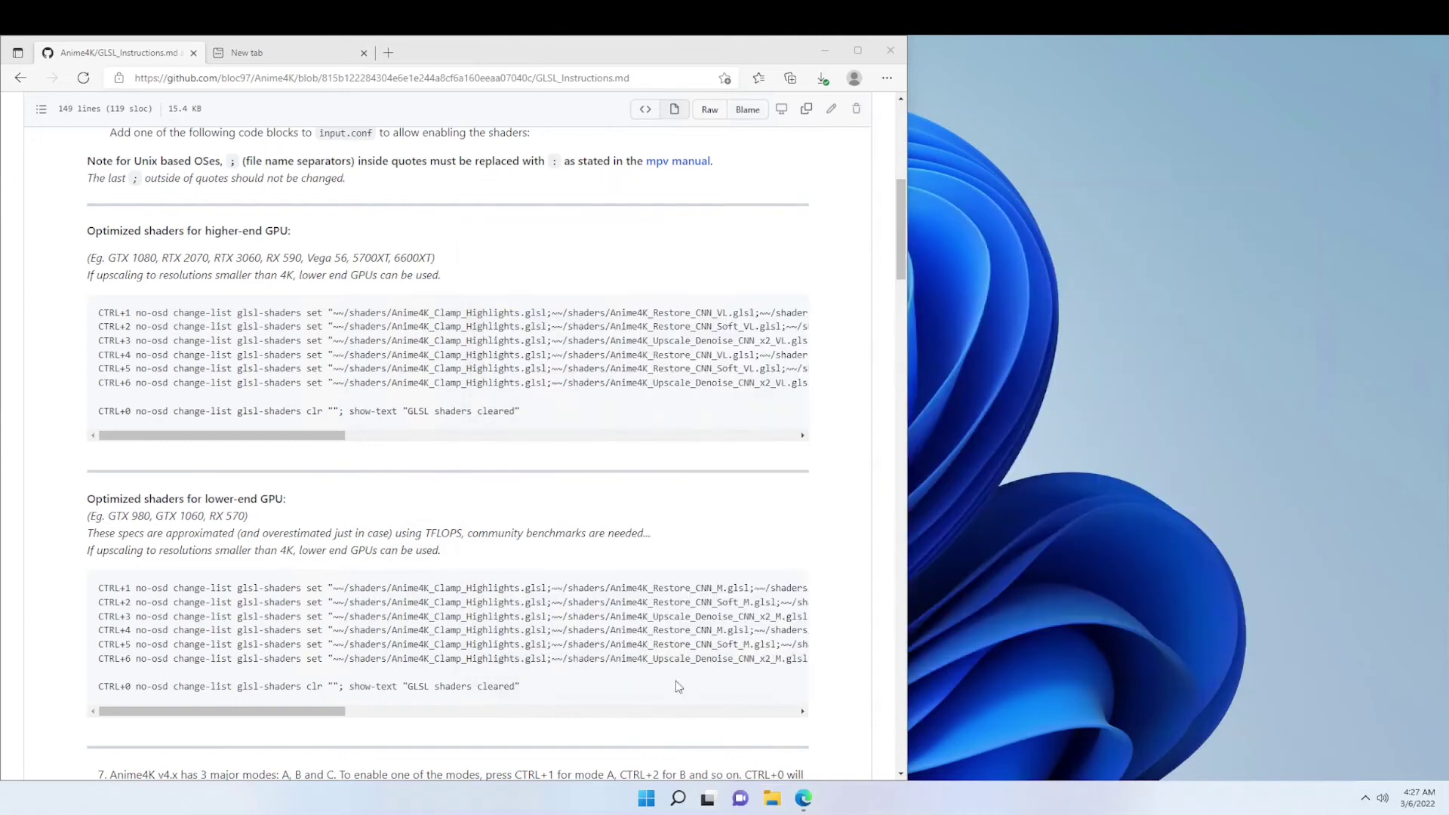
- Find and launch mpv, and place its window mostly clear of the browser page
click(646, 798)
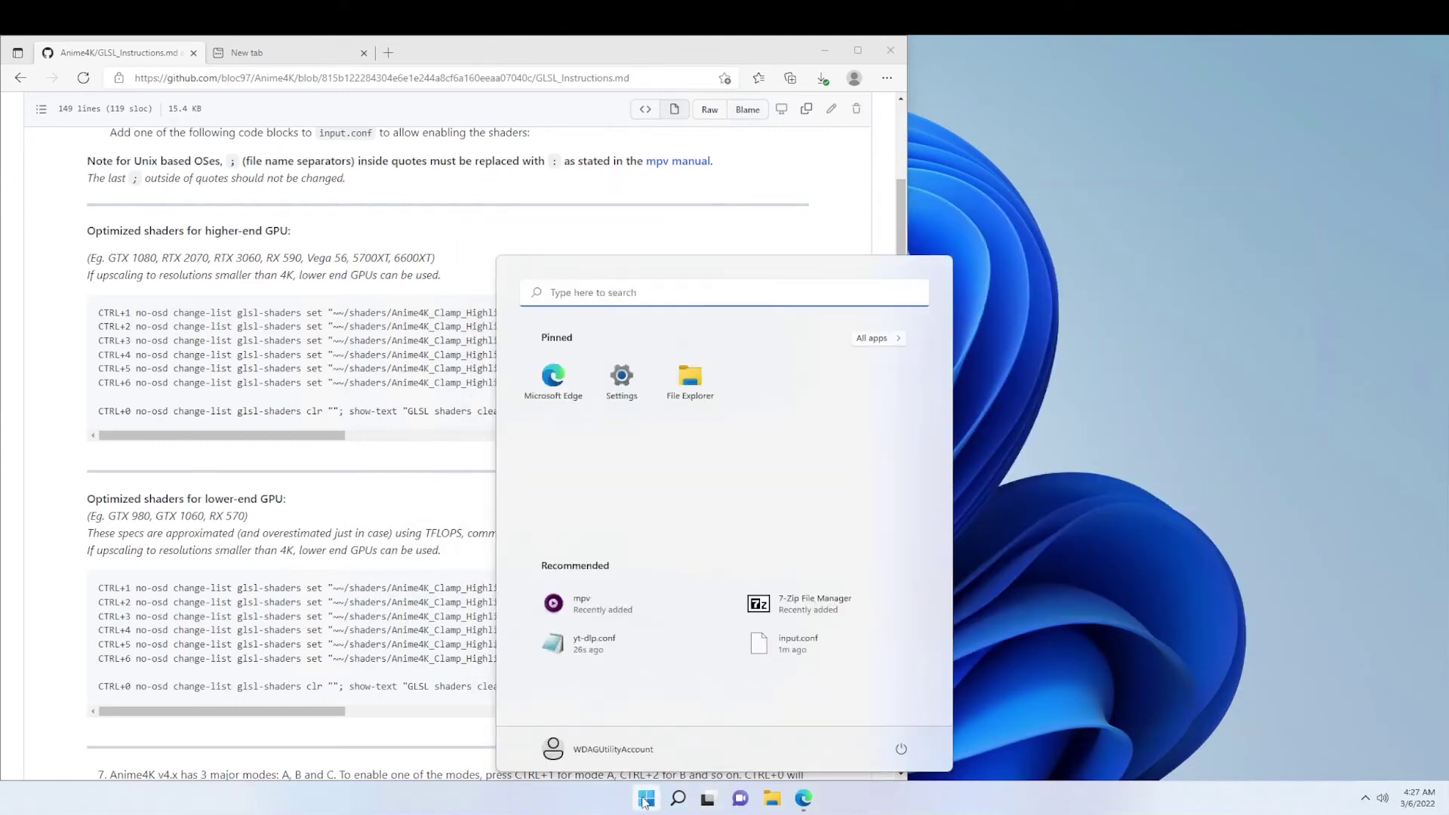
text(mpv)
key(Return)
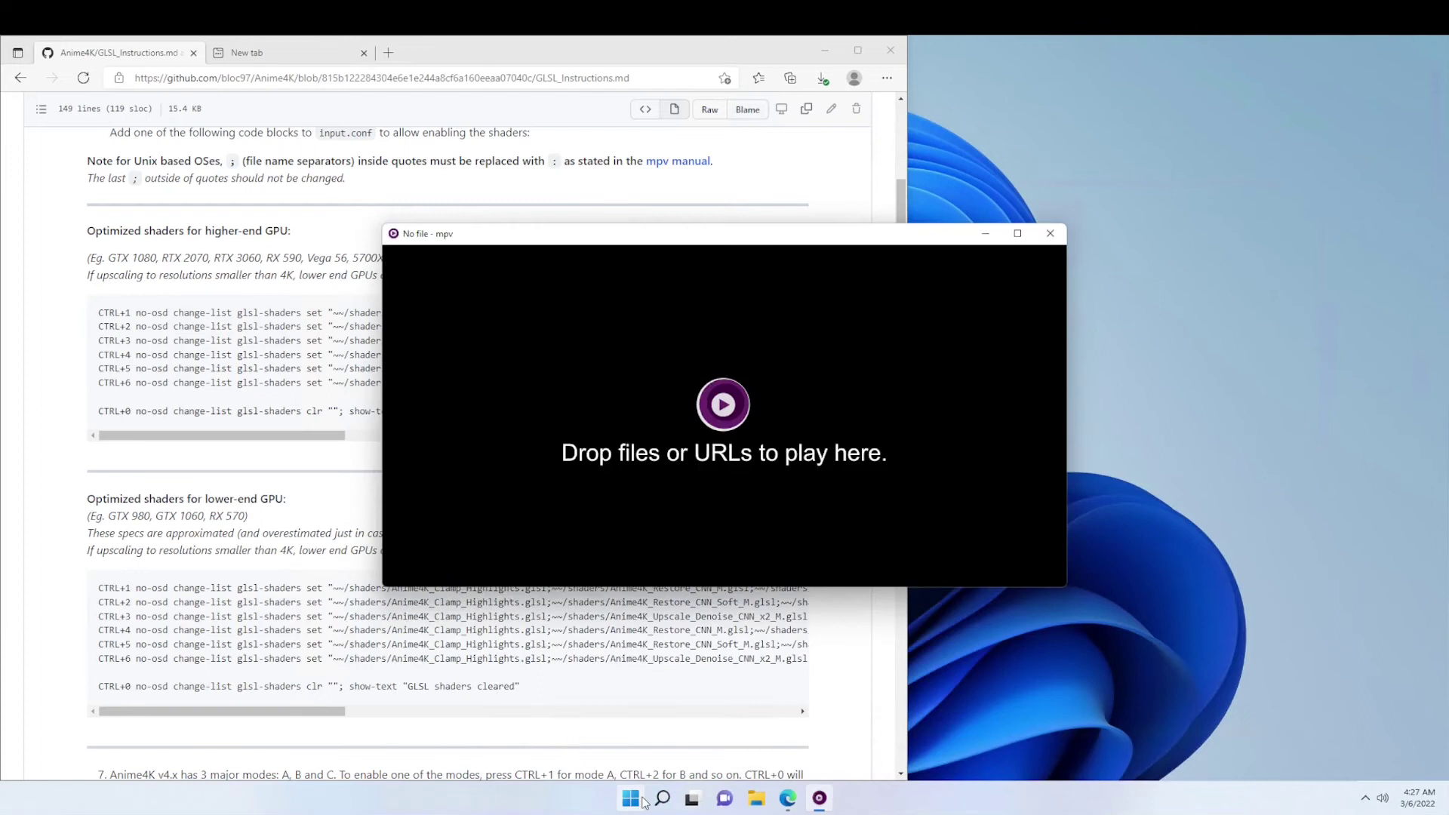
drag(834, 242, 1167, 303)
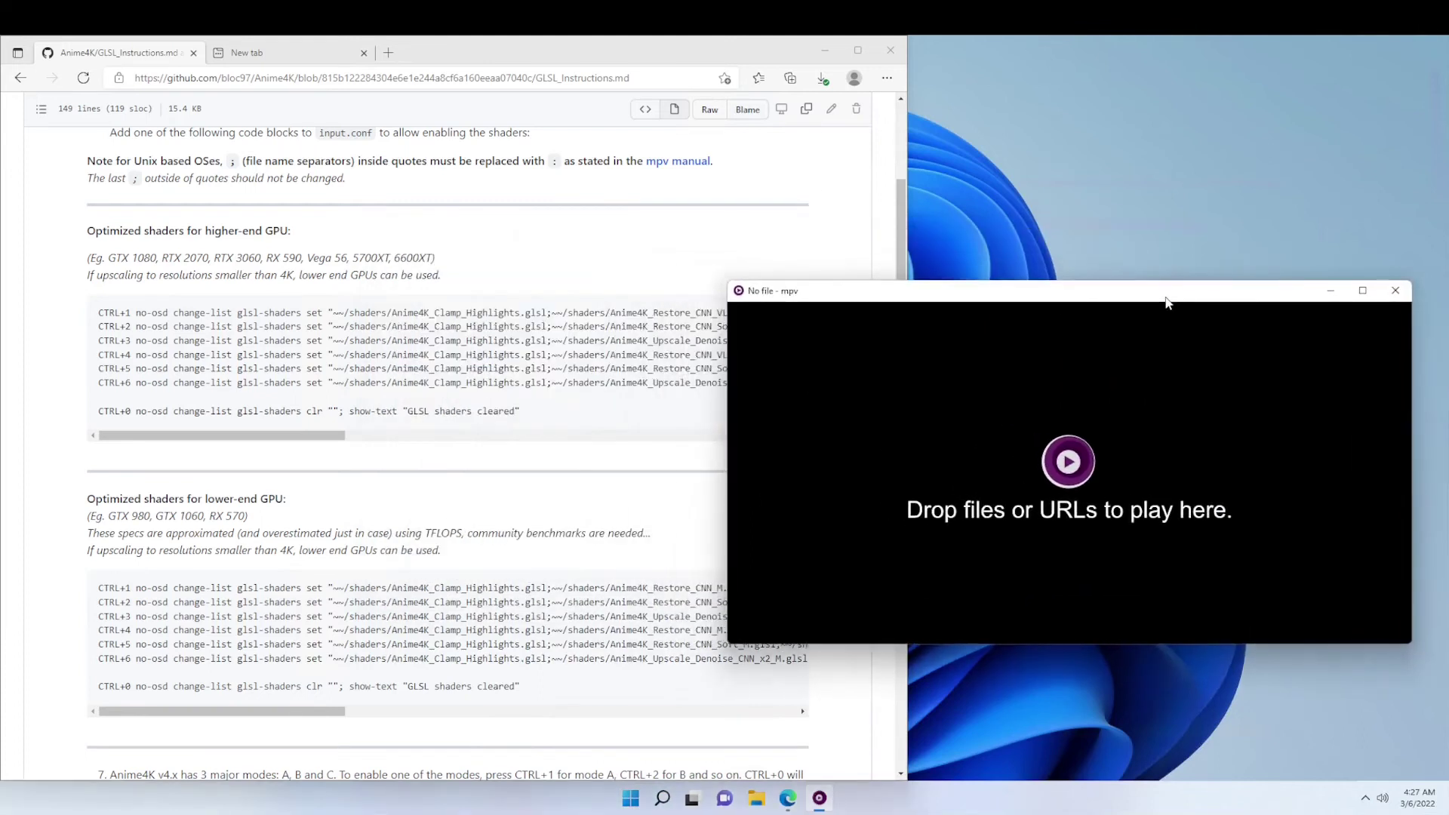
- Switch to the browser's empty tab, search the web for crunchyroll and open the Crunchyroll site
click(246, 52)
text(cru)
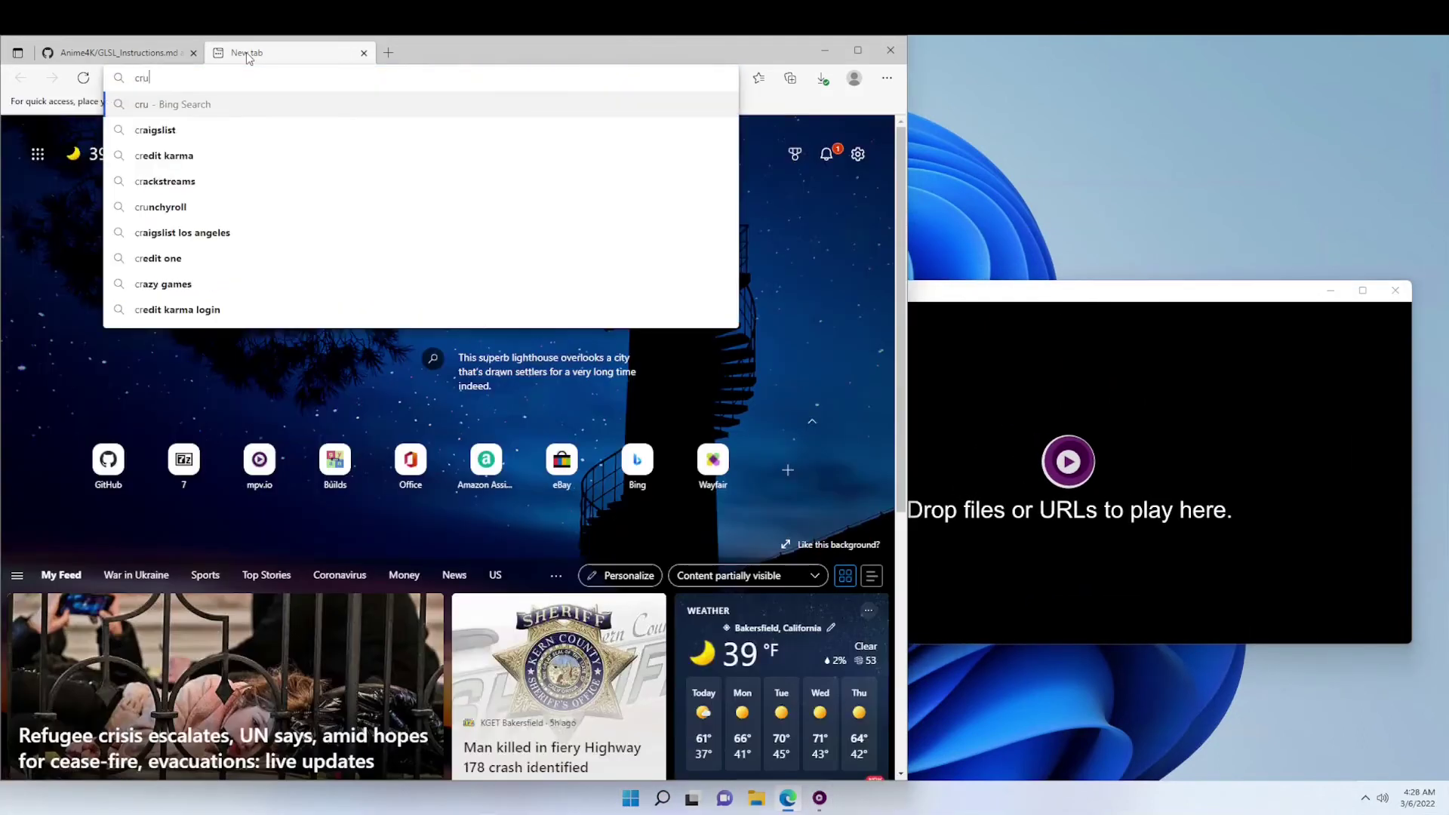
text(n)
key(Return)
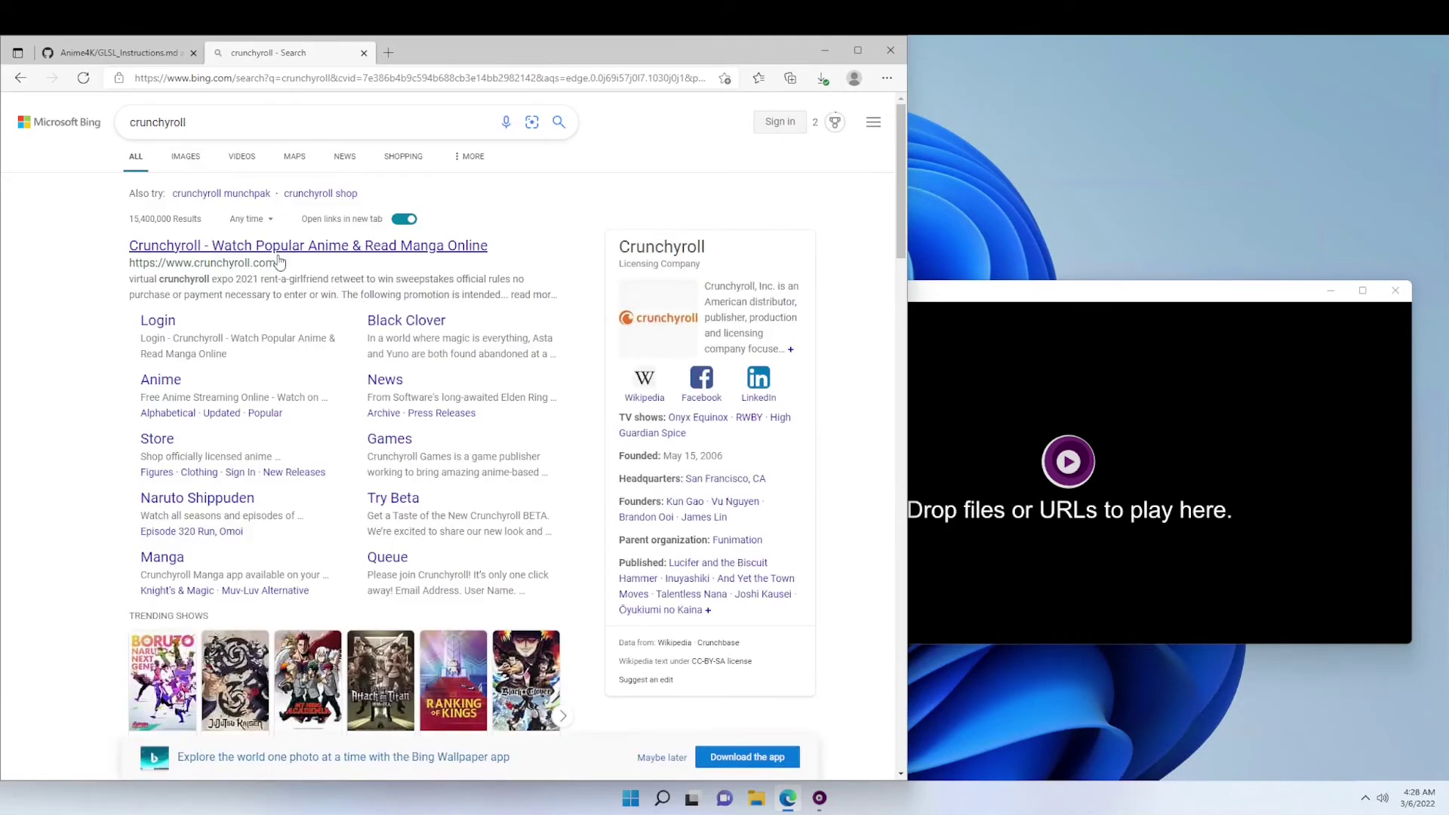
click(280, 256)
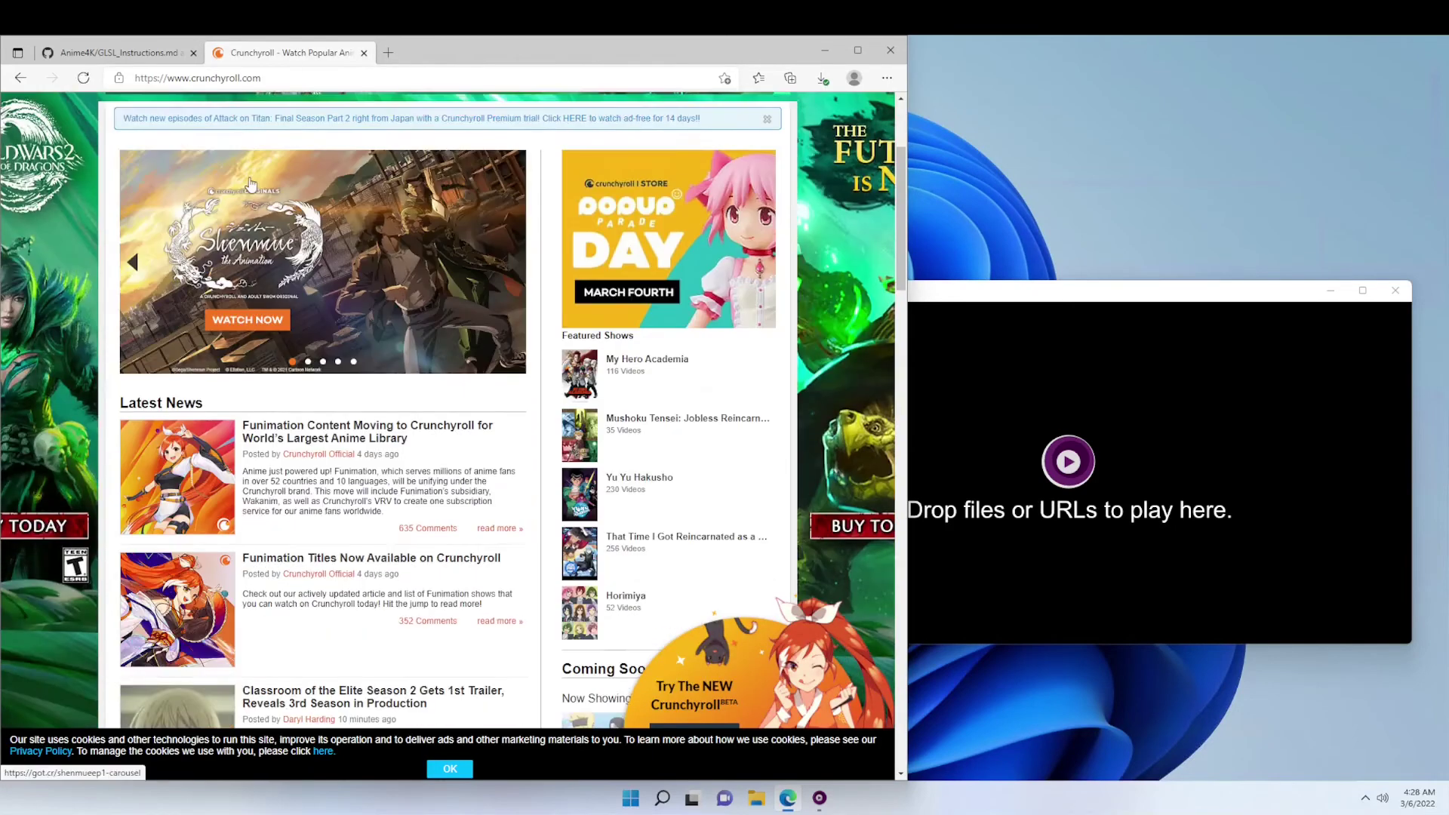
- Browse Crunchyroll's anime shows and open One Piece episode 1013
click(235, 114)
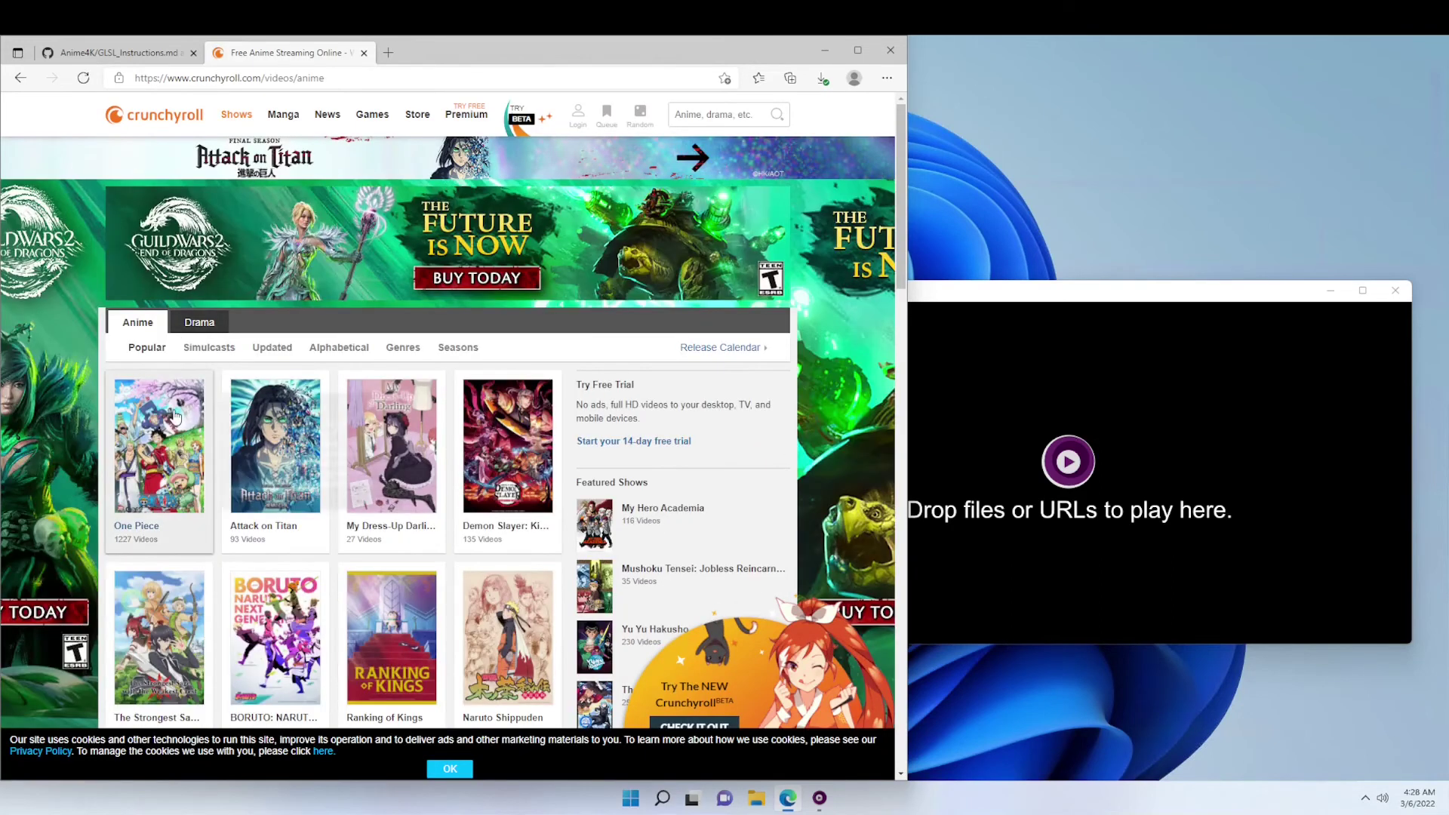
mouse_move(175, 416)
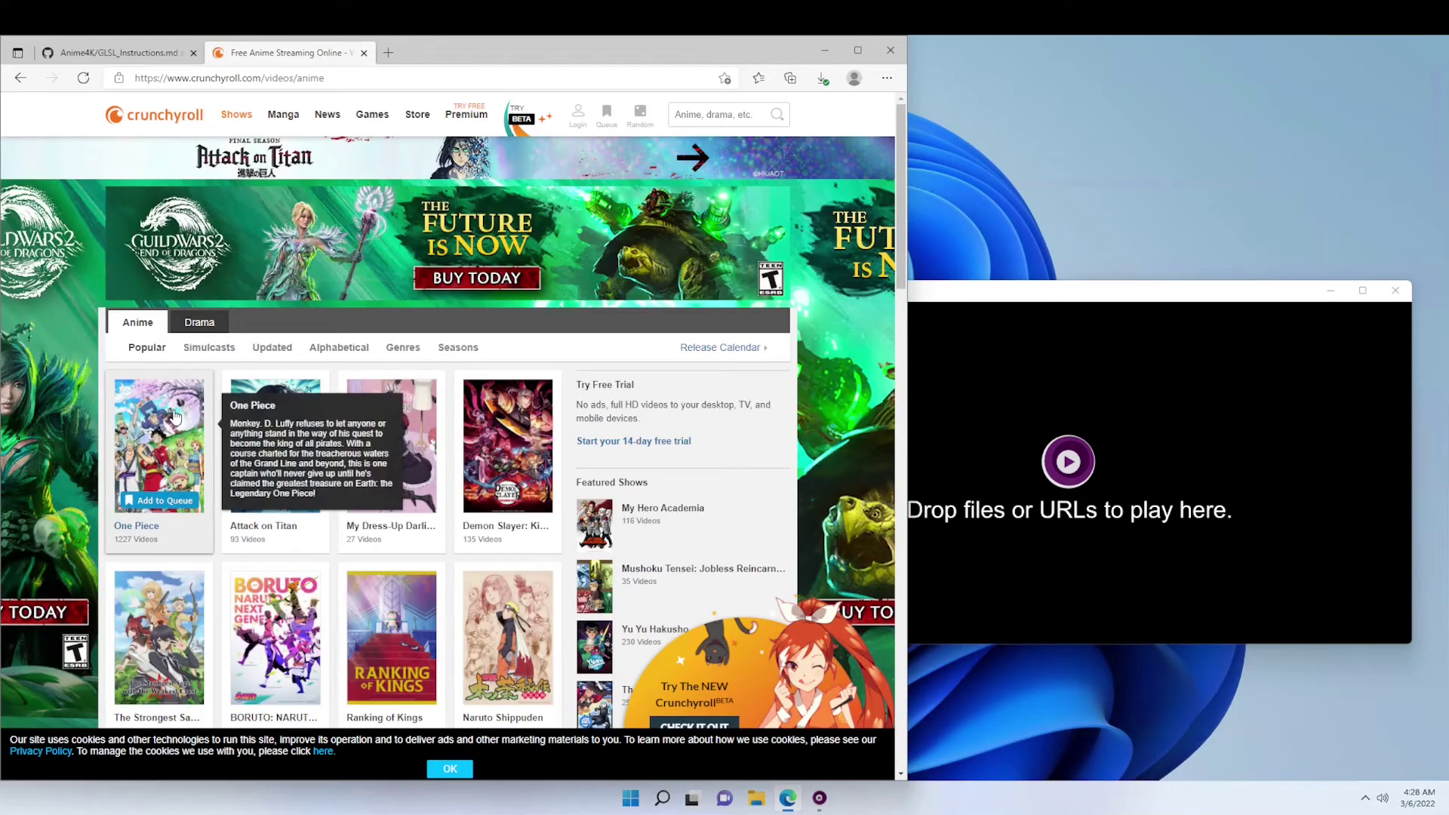
click(175, 416)
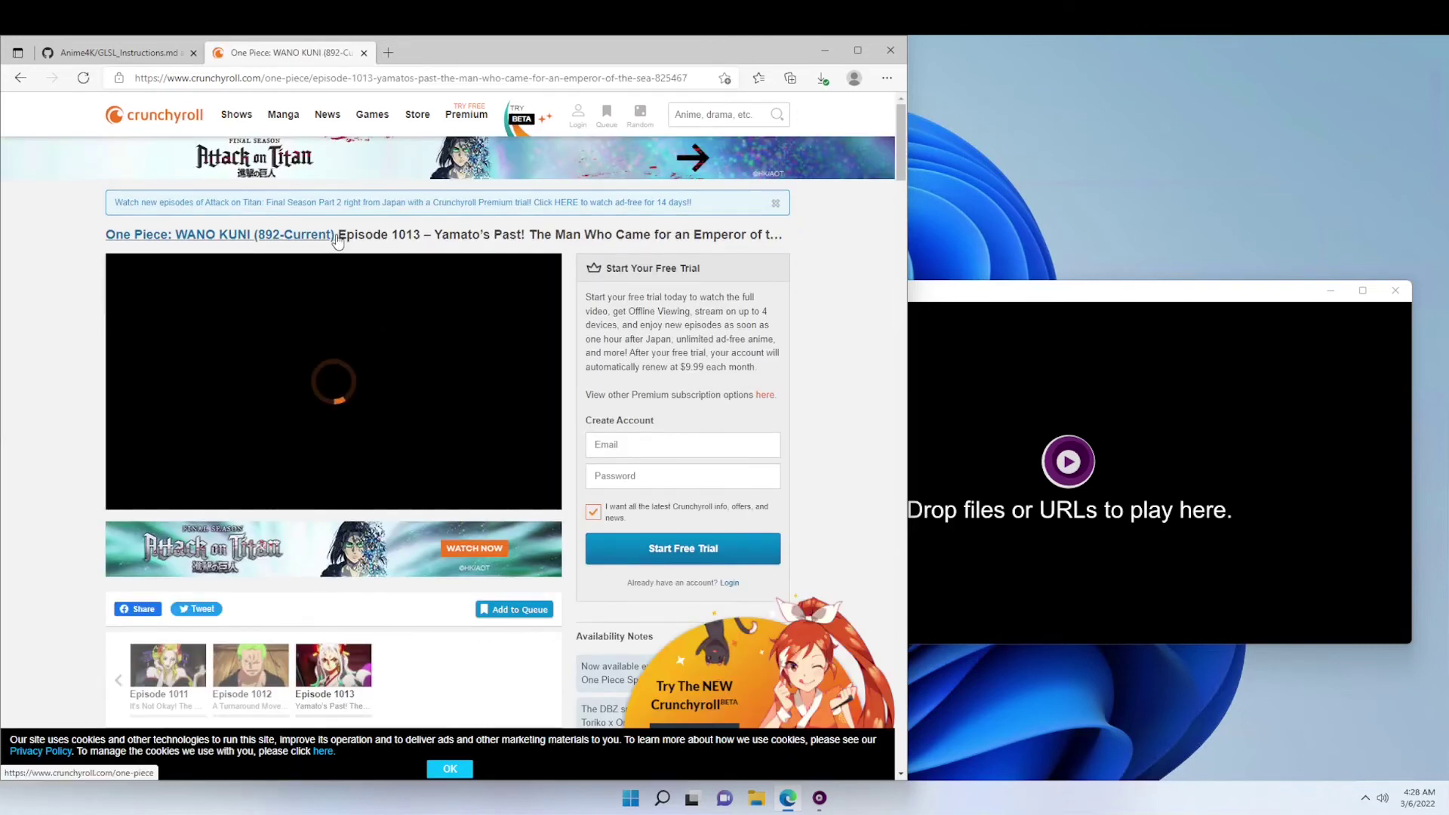
- Load the One Piece episode page's URL into mpv and close the Crunchyroll tab
click(443, 82)
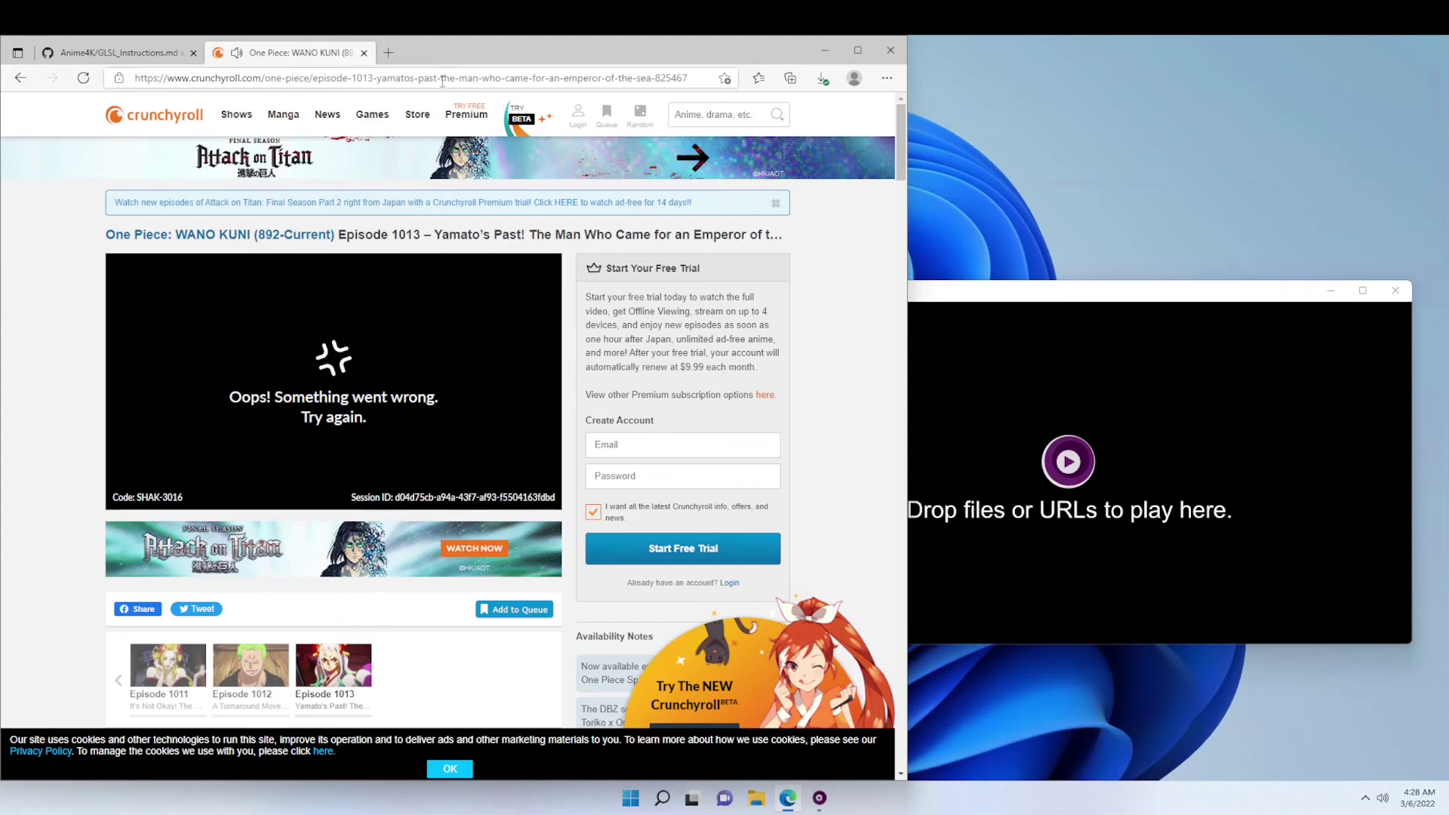
drag(442, 85, 1013, 457)
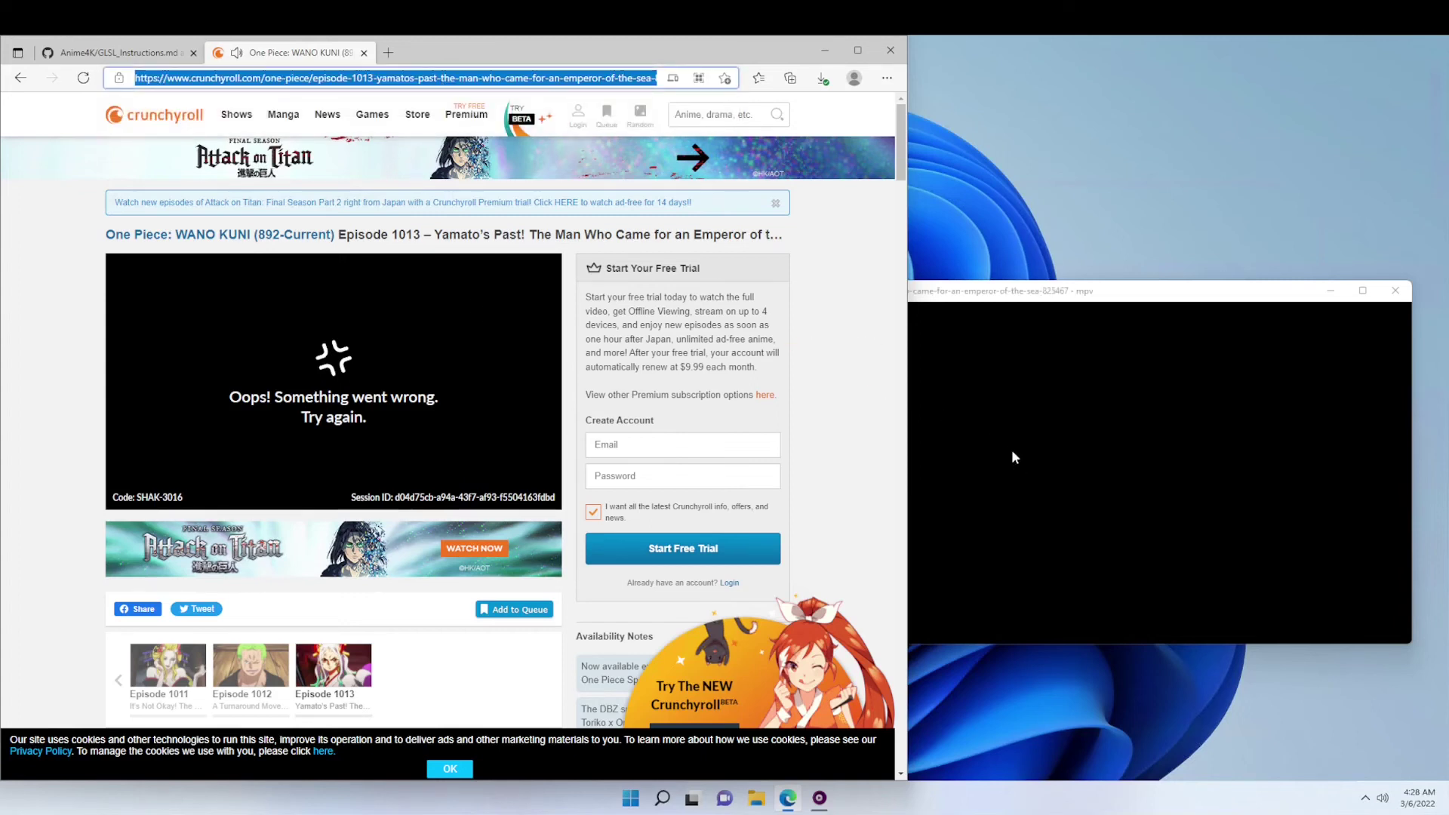
drag(1003, 296, 906, 234)
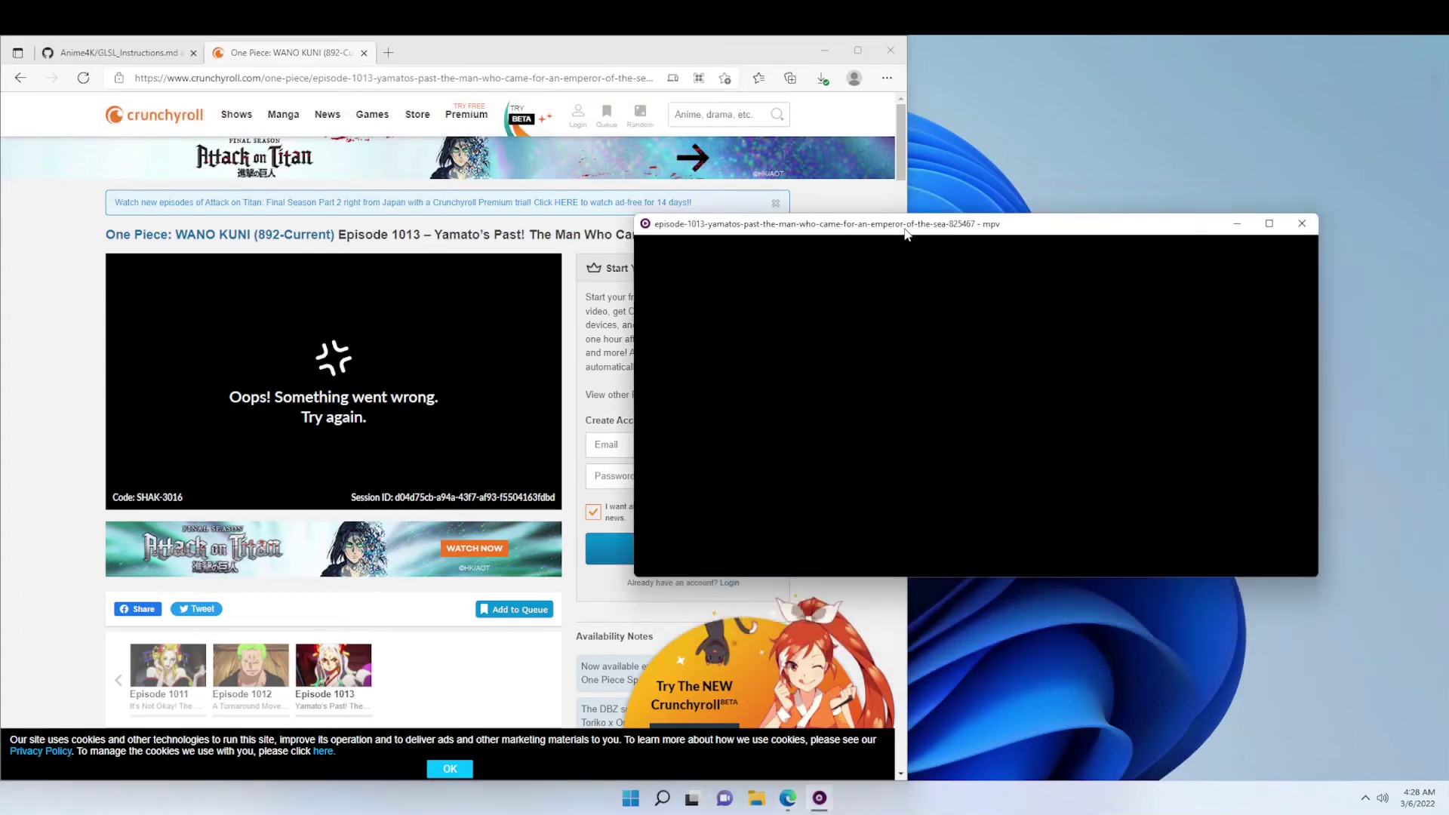
click(363, 52)
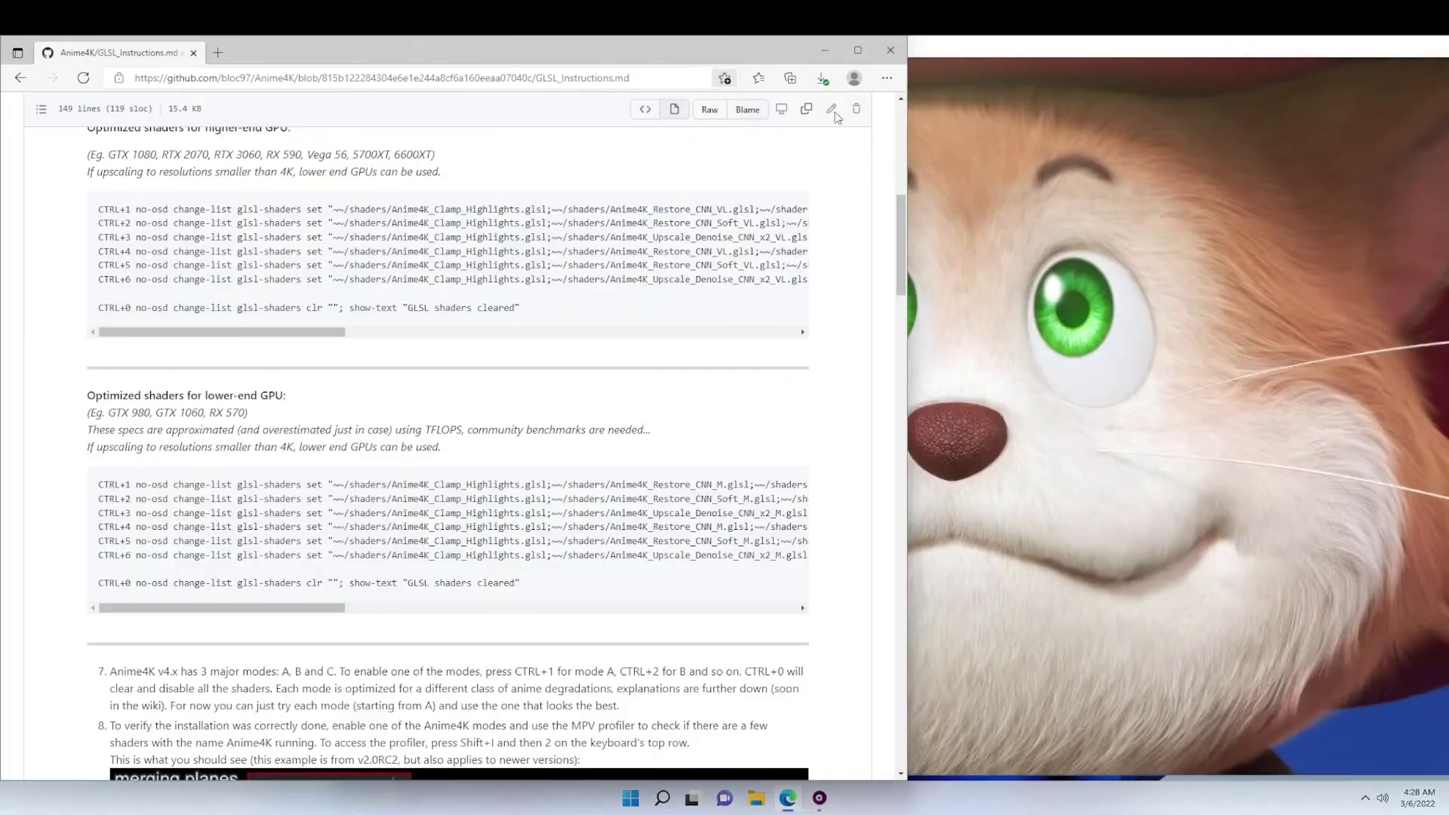
- Bring mpv to the front, pause the episode and seek to 00:07:14
click(1057, 136)
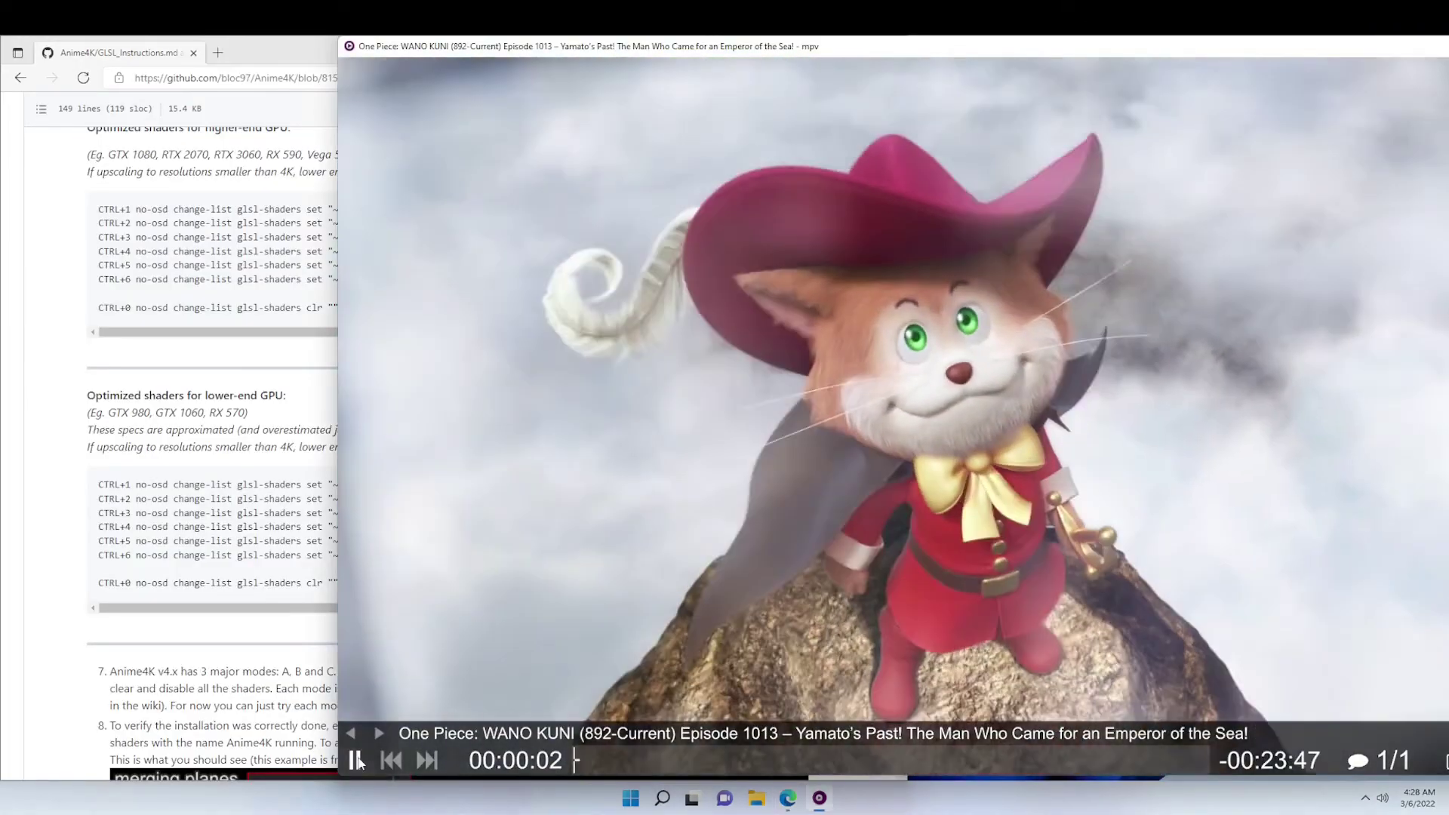
click(357, 760)
click(731, 760)
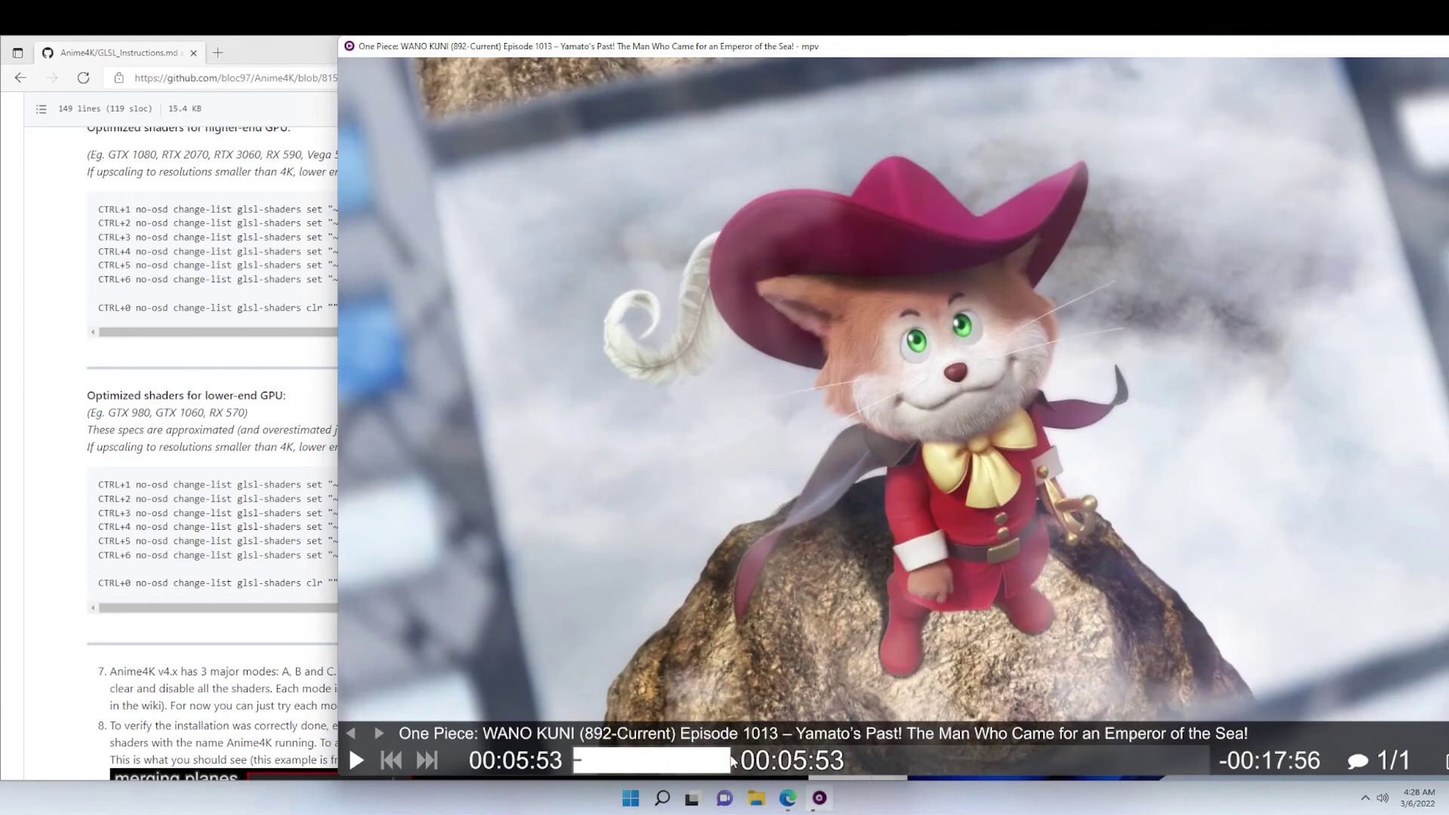
click(765, 760)
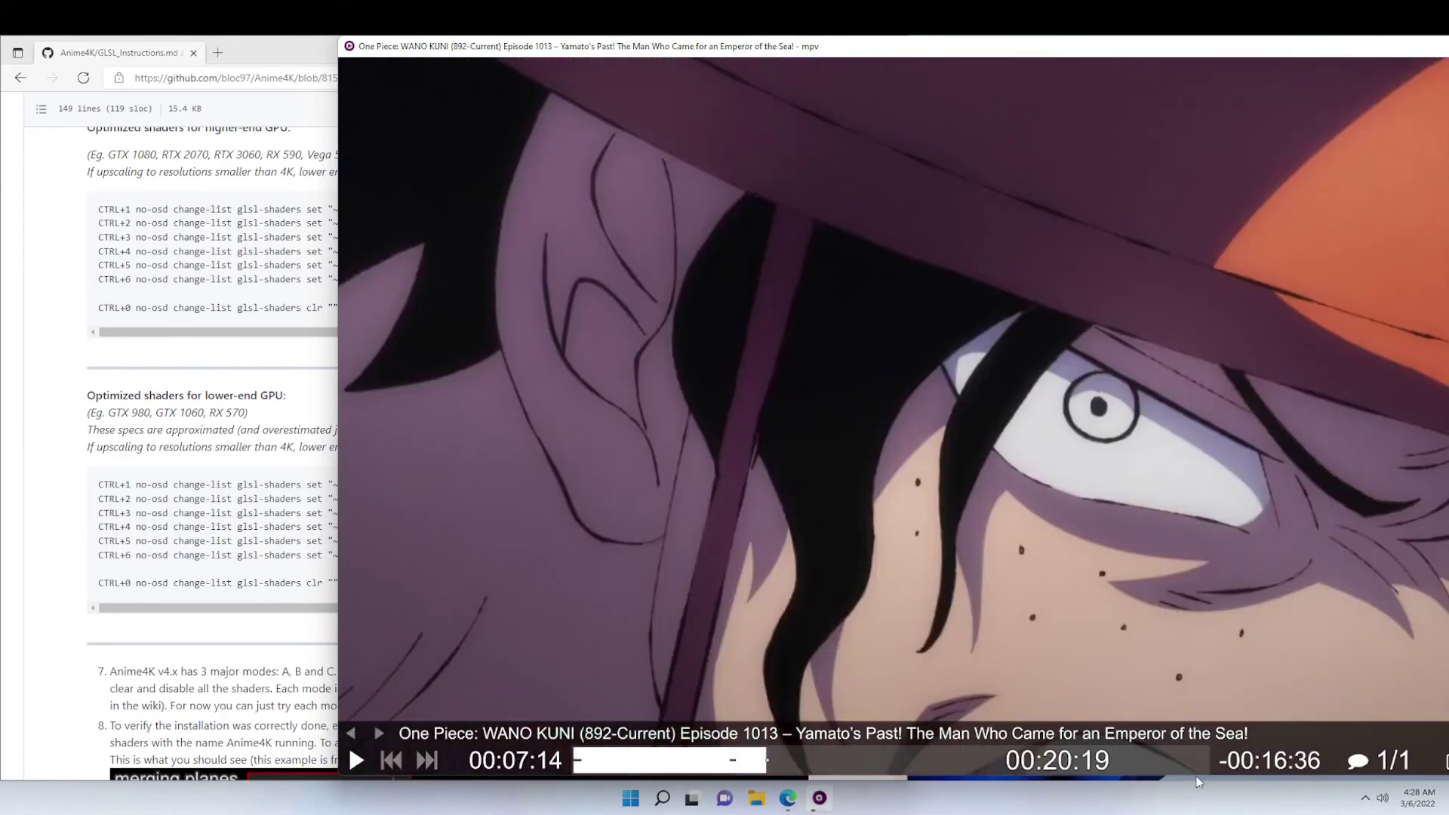
- Maximize the mpv window and select subtitle track 1
drag(1084, 51, 983, 51)
double_click(983, 51)
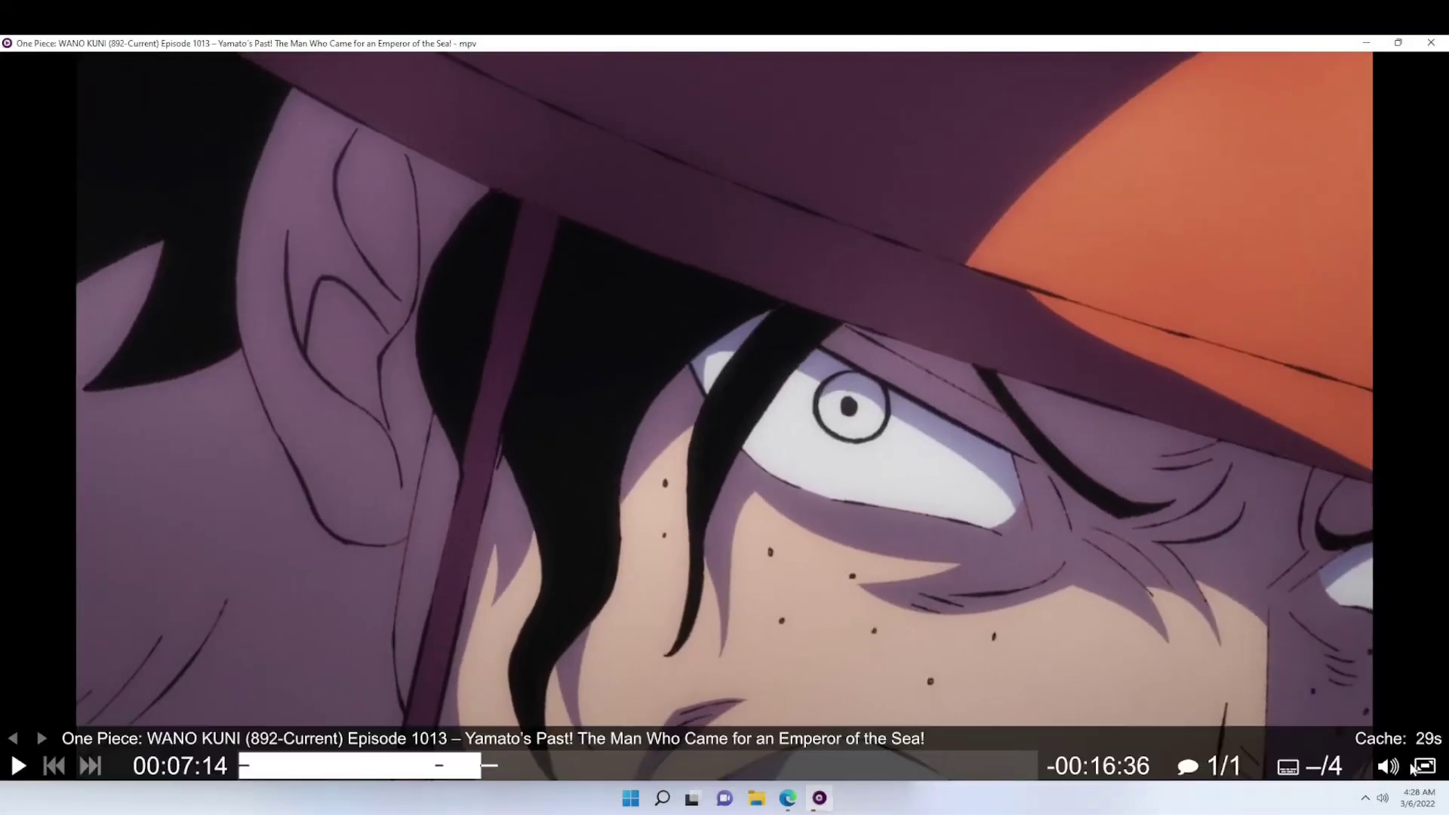
click(1323, 766)
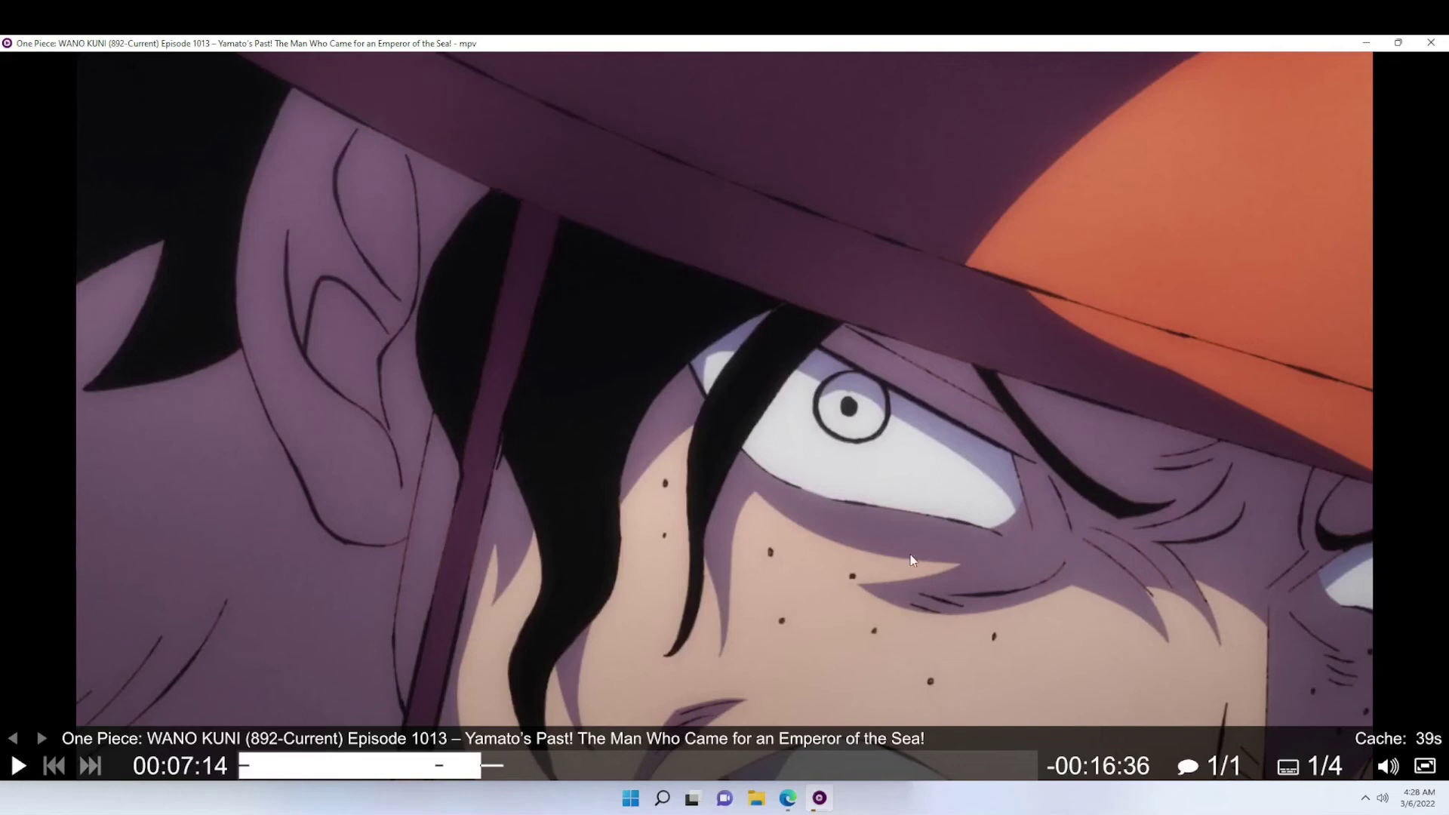